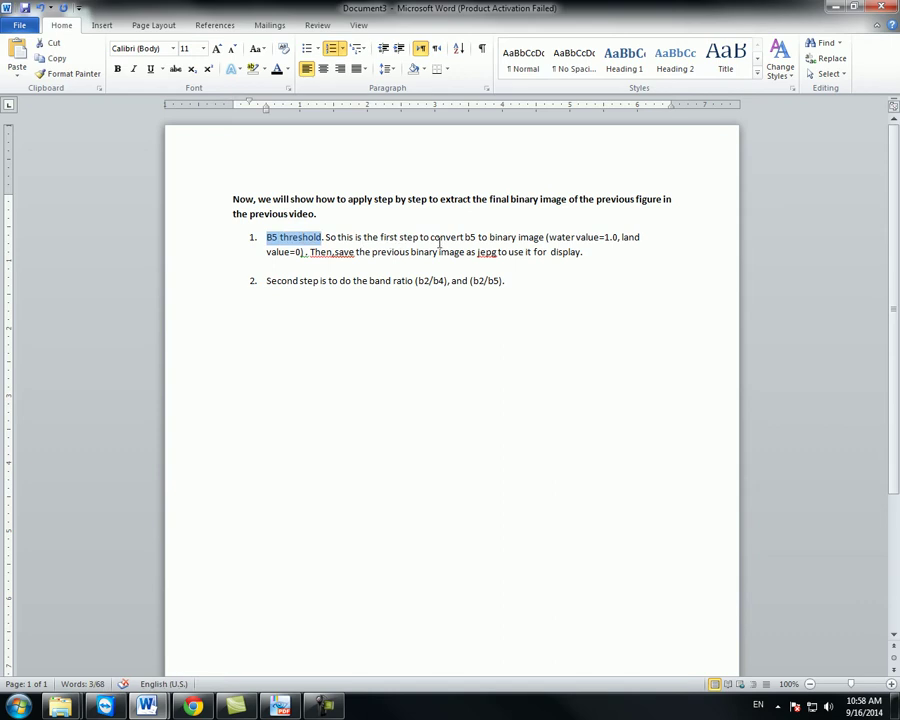
- Insert the missing space between "Then," and "save" in the first list item
left_click_drag(431, 237, 544, 237)
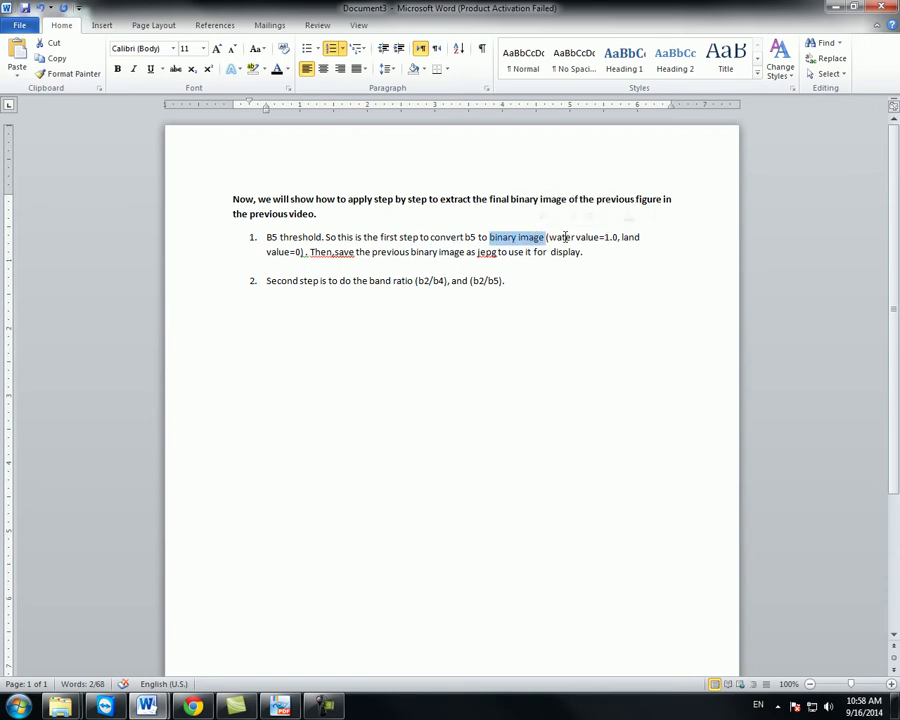
left_click_drag(550, 237, 299, 252)
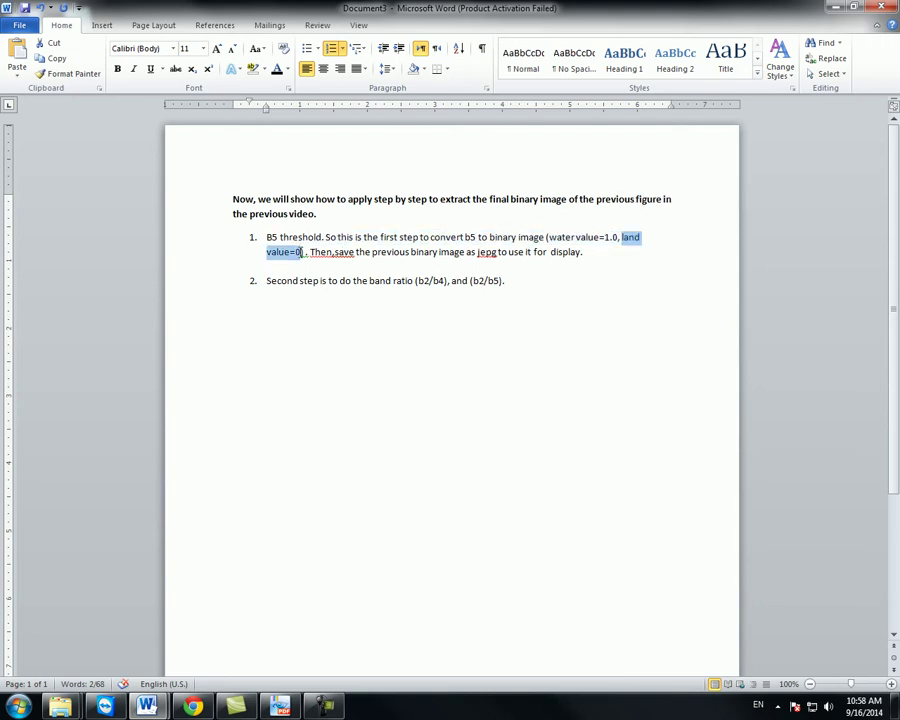
left_click(338, 253)
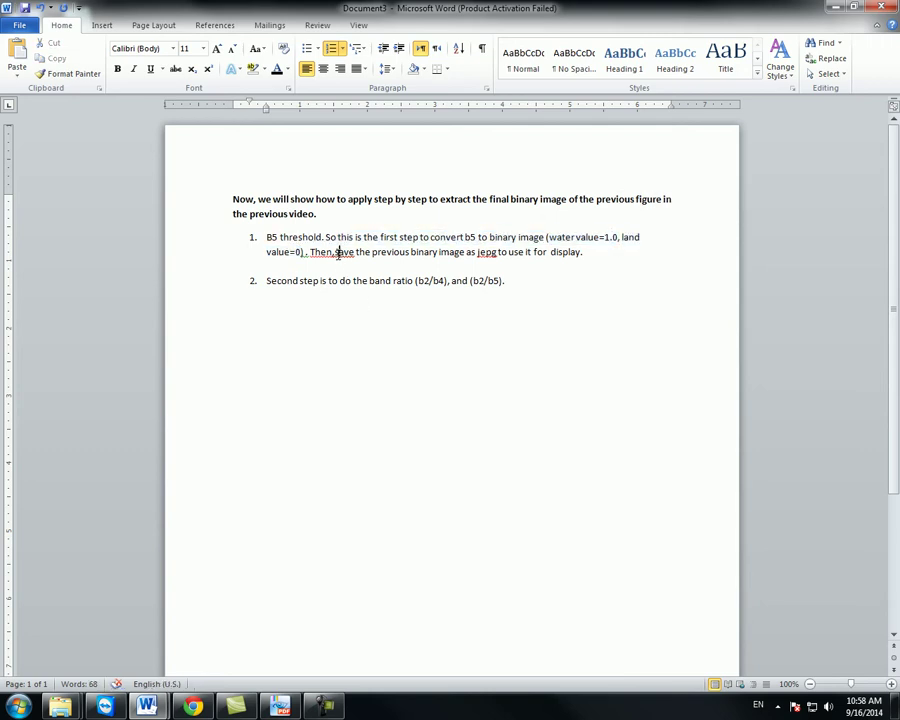
type(",")
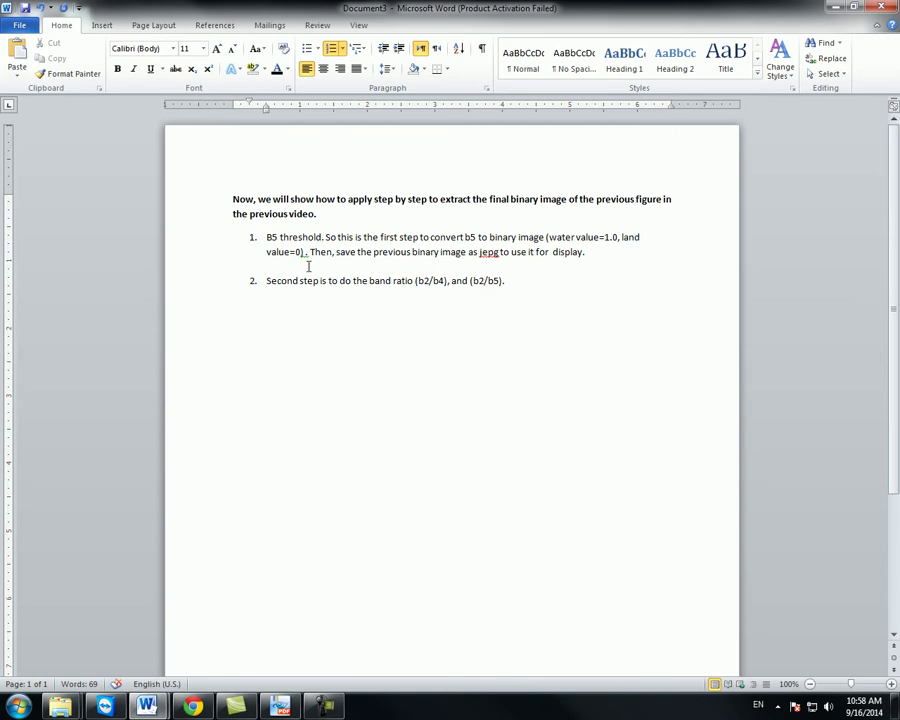
right_click(488, 254)
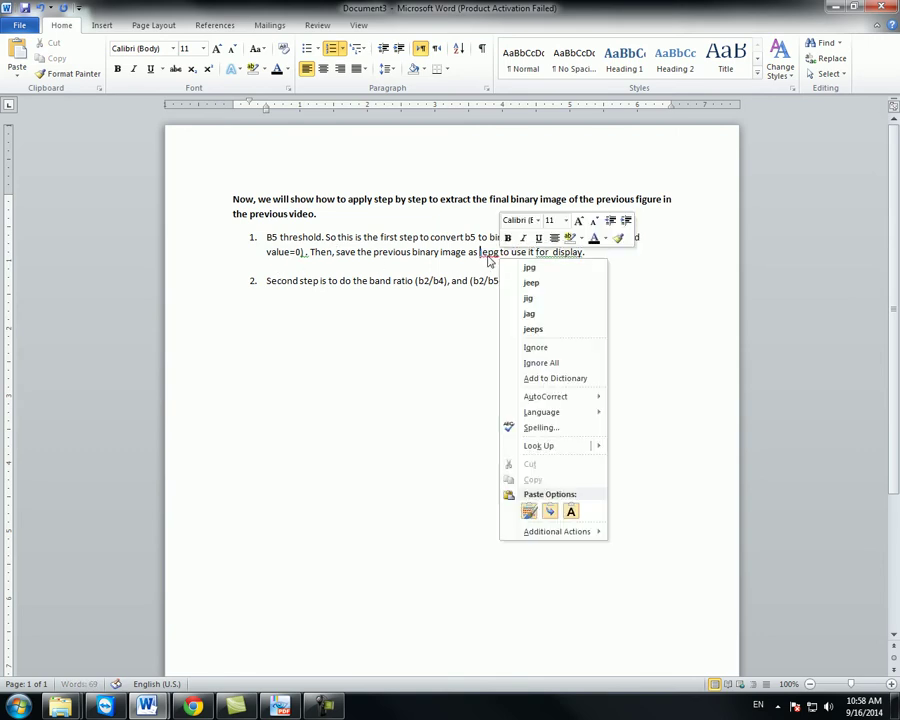
key("Escape")
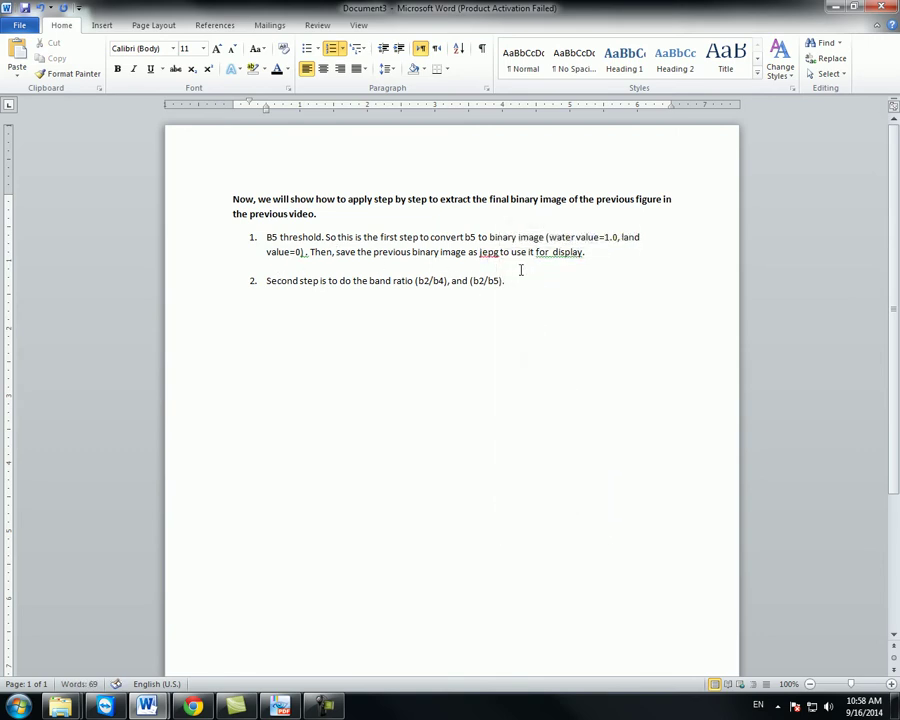
- Indent the numbered list slightly further and select the text of its first item
left_click(253, 237)
mouse_move(265, 108)
left_mouse_down()
mouse_move(396, 108)
mouse_move(254, 108)
mouse_move(269, 108)
left_mouse_up()
left_click(268, 238)
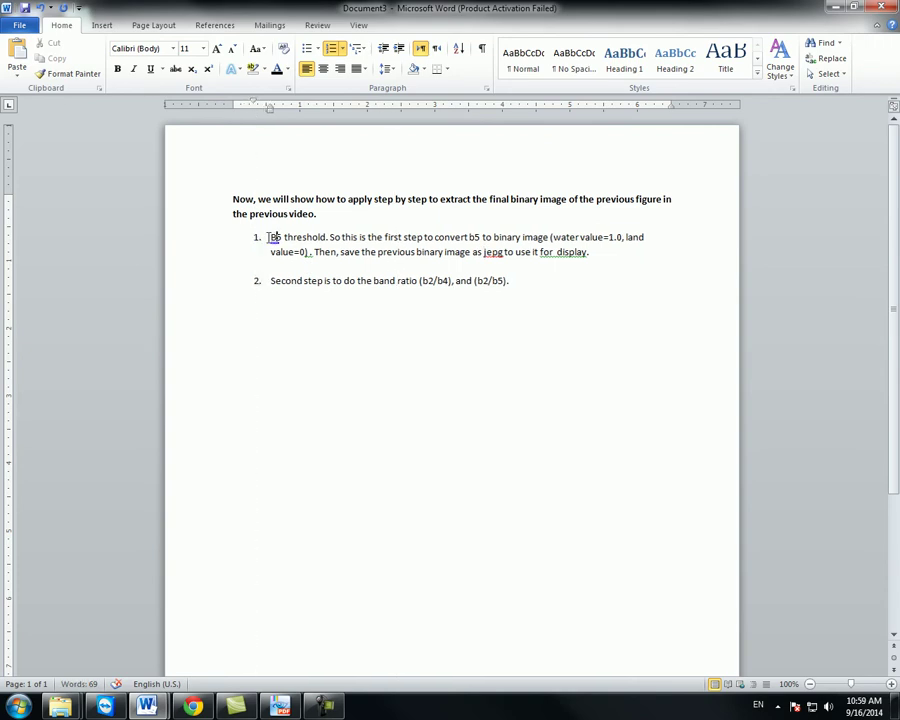
left_click_drag(270, 238, 589, 252)
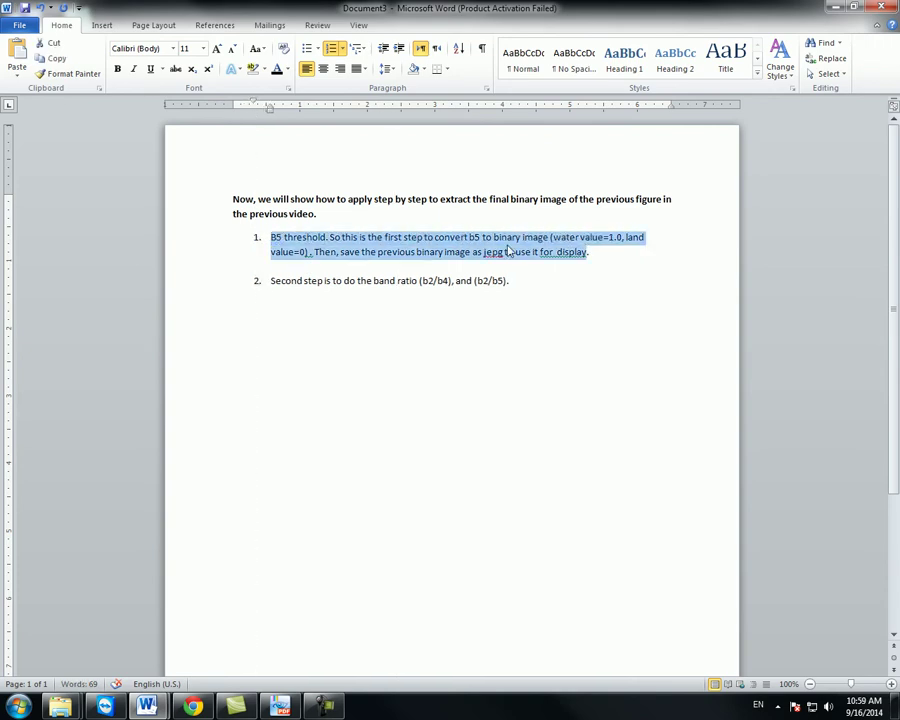
- Minimize the document and launch ENVI 4.8 from the desktop
left_click(834, 7)
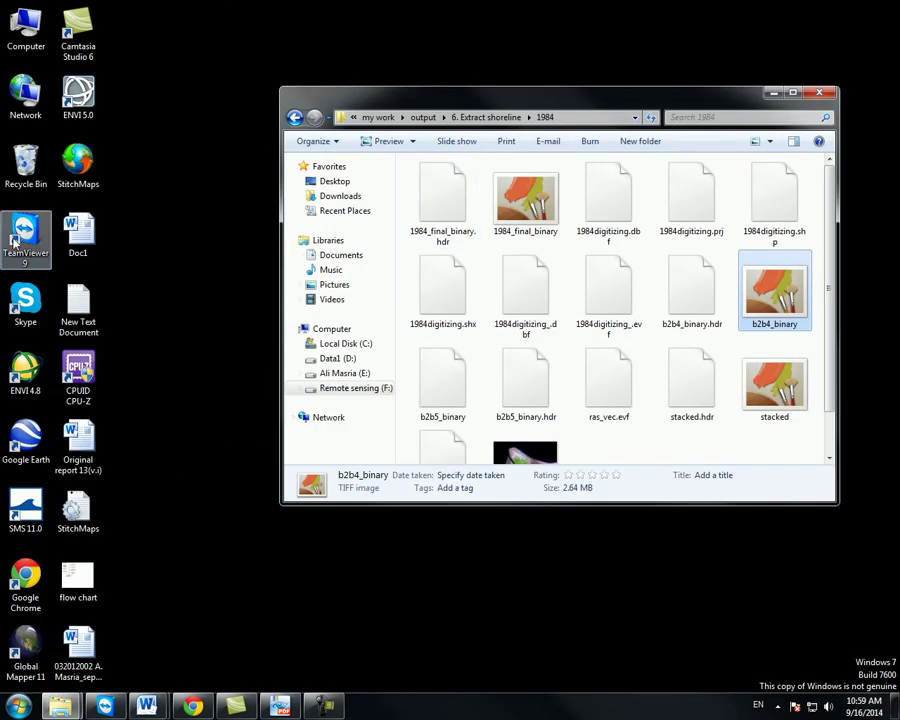
left_click(12, 706)
left_click(22, 378)
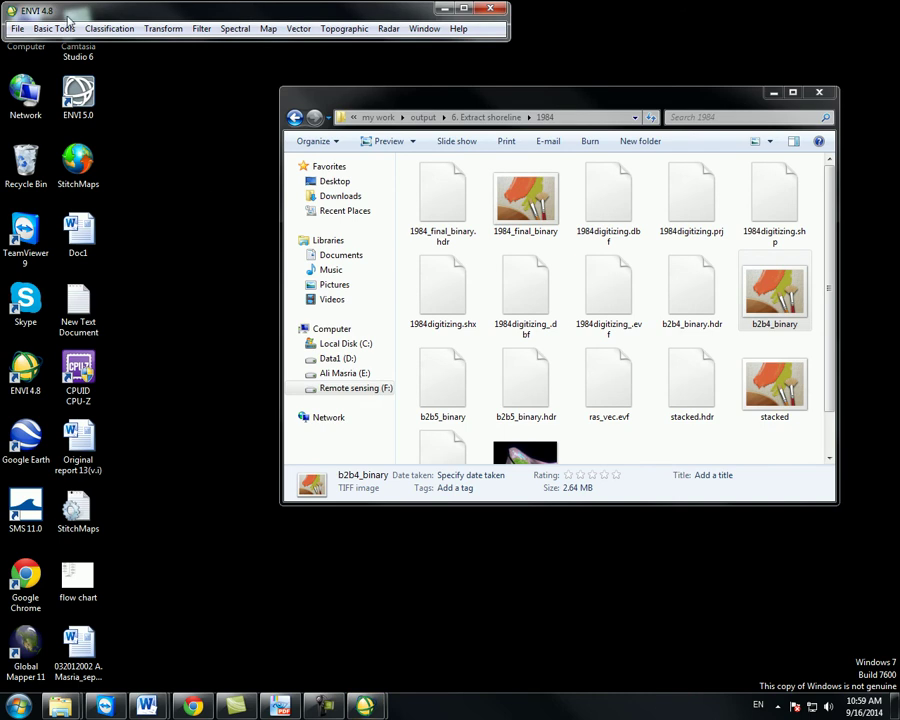
- Start opening an image file and browse on the Remote sensing (F:) drive to my work > output > 6. Extract shoreline > 1984
left_click(18, 28)
left_click(45, 42)
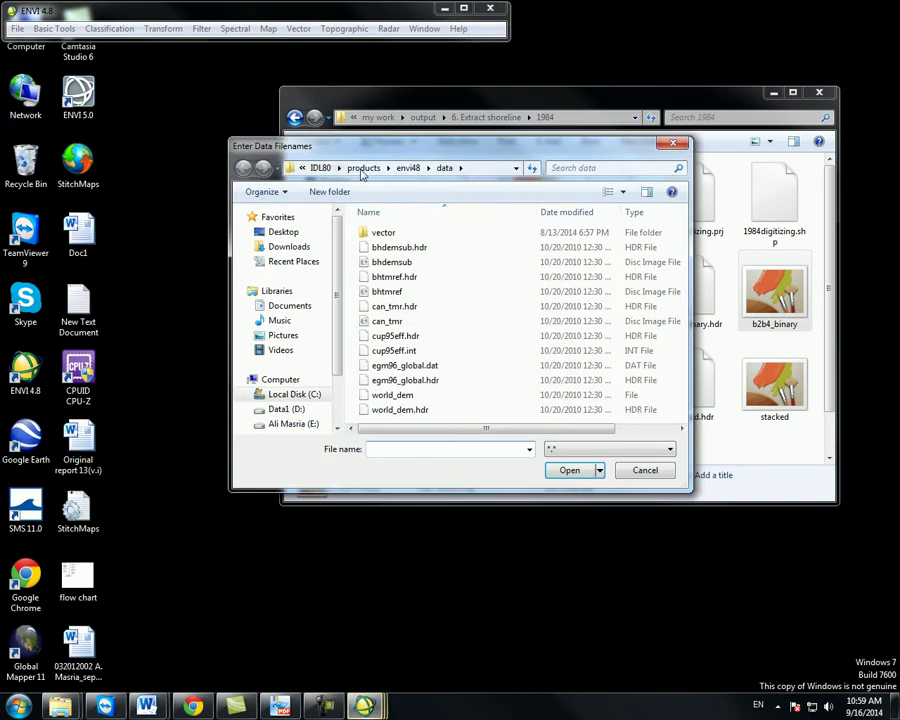
scroll(305, 380, "down", 2)
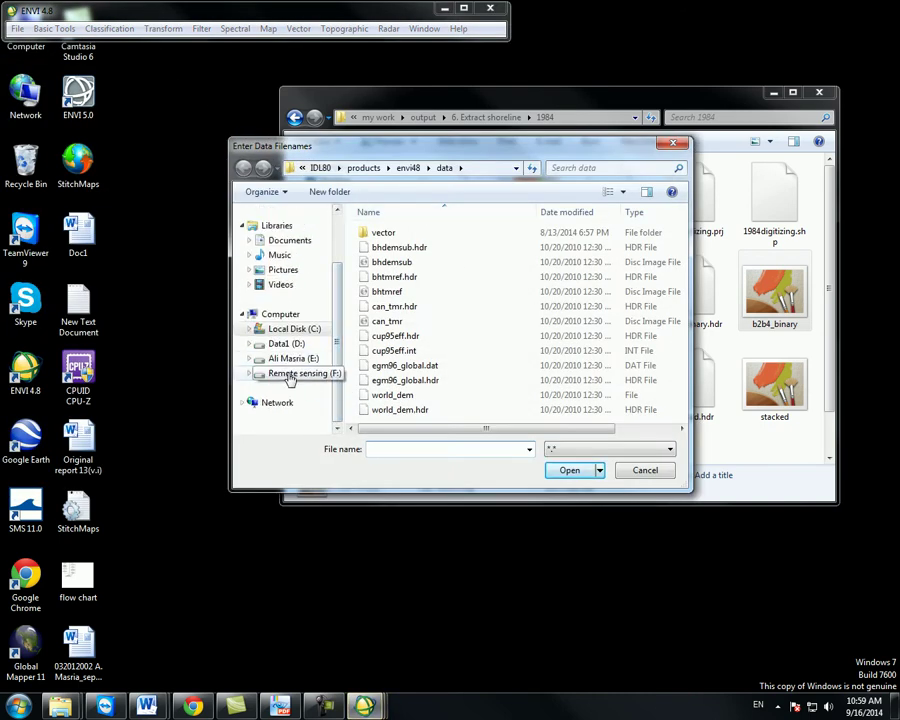
left_click(295, 373)
double_click(392, 233)
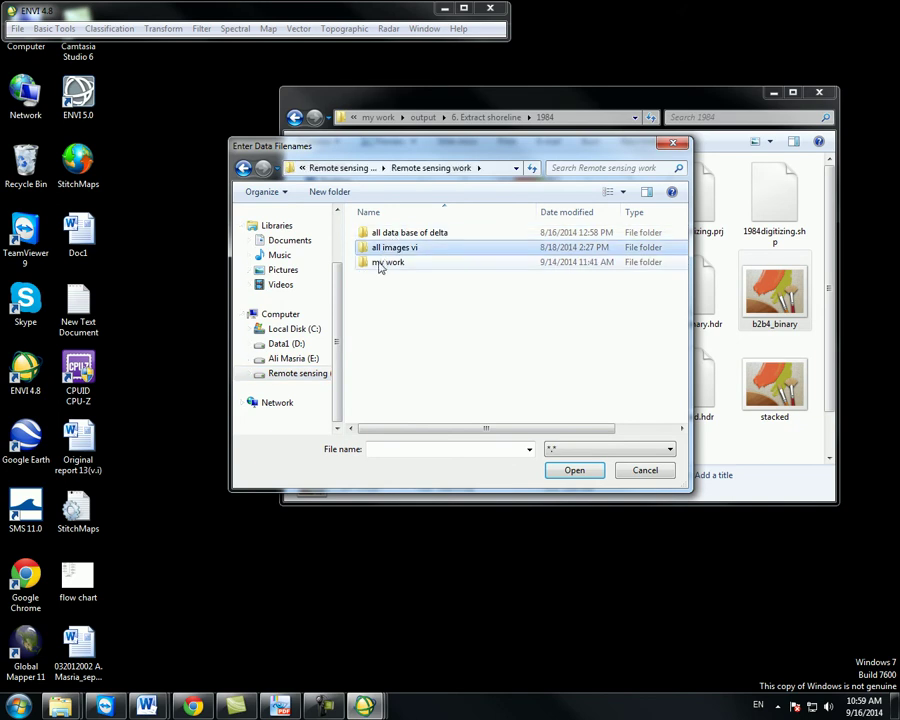
double_click(385, 262)
double_click(381, 249)
double_click(398, 306)
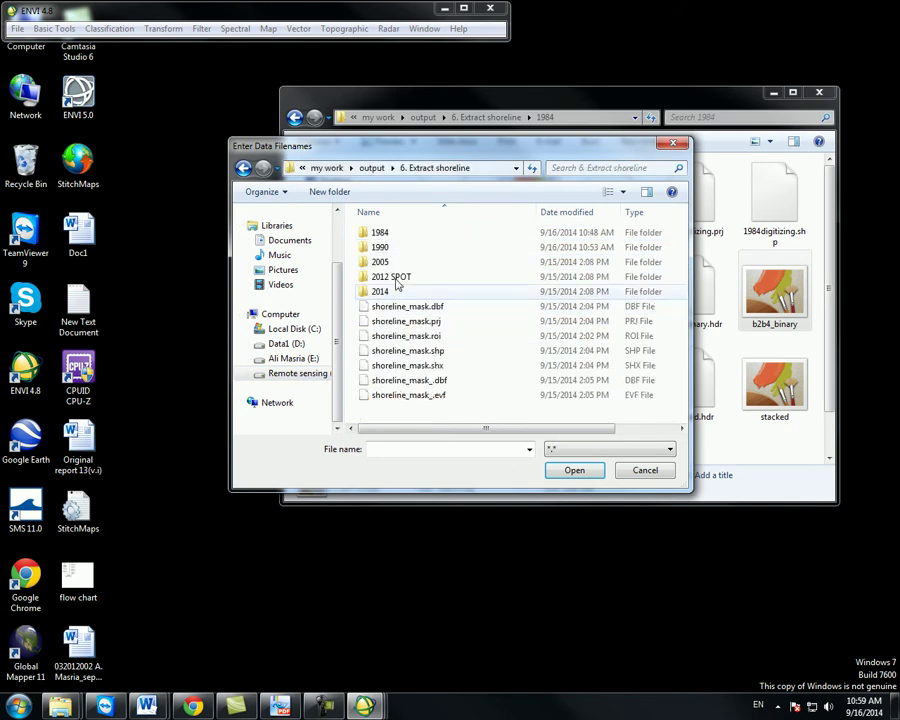
double_click(381, 234)
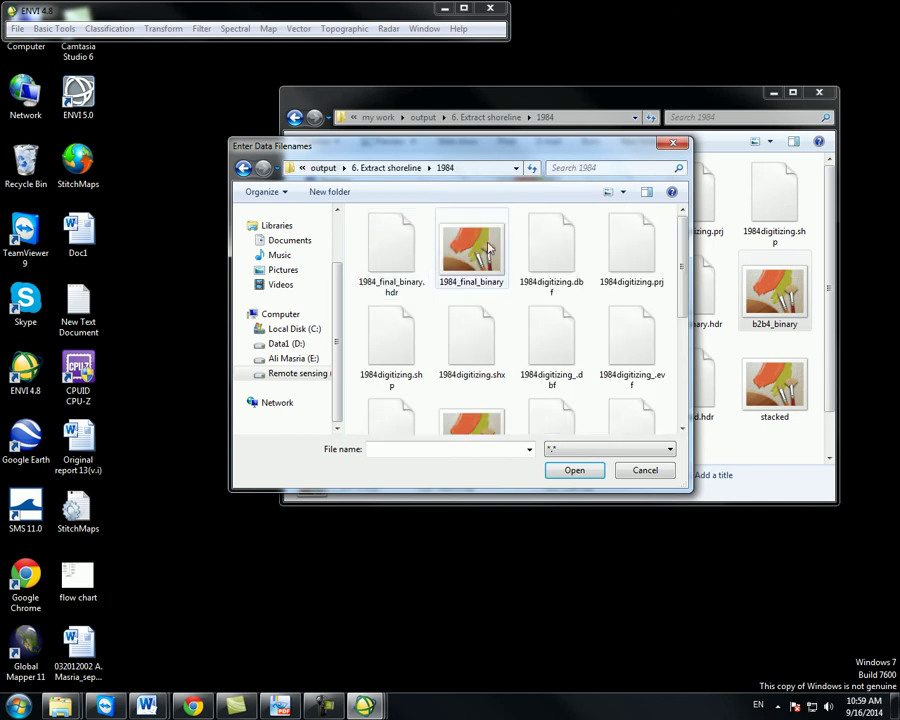
- Open the stacked TIFF image from the 1984 folder
scroll(558, 267, "down", 3)
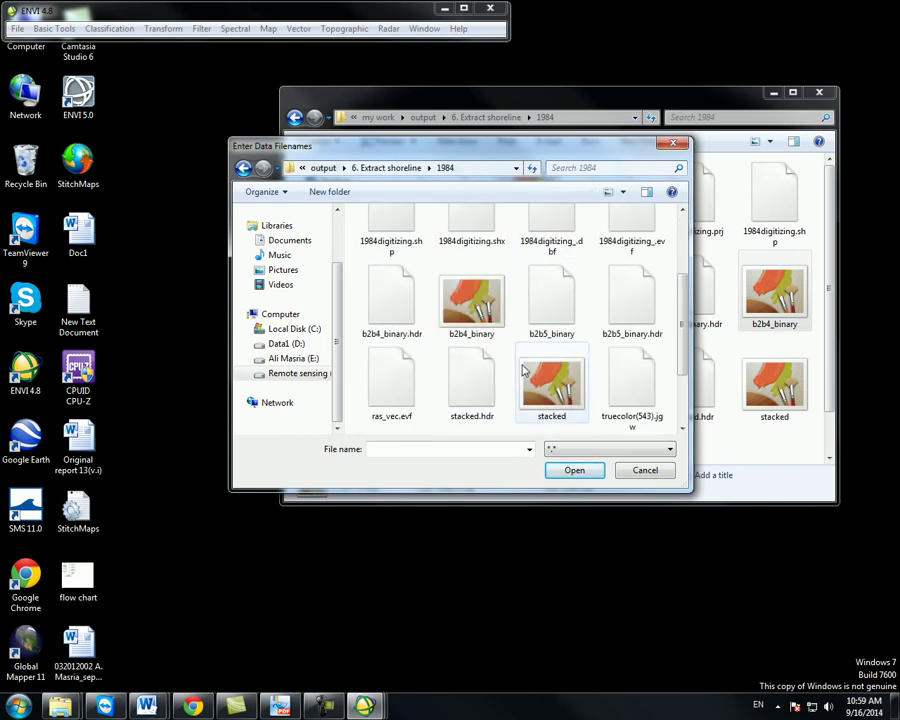
scroll(515, 360, "up", 2)
scroll(510, 340, "down", 3)
left_click(548, 345)
left_click(574, 469)
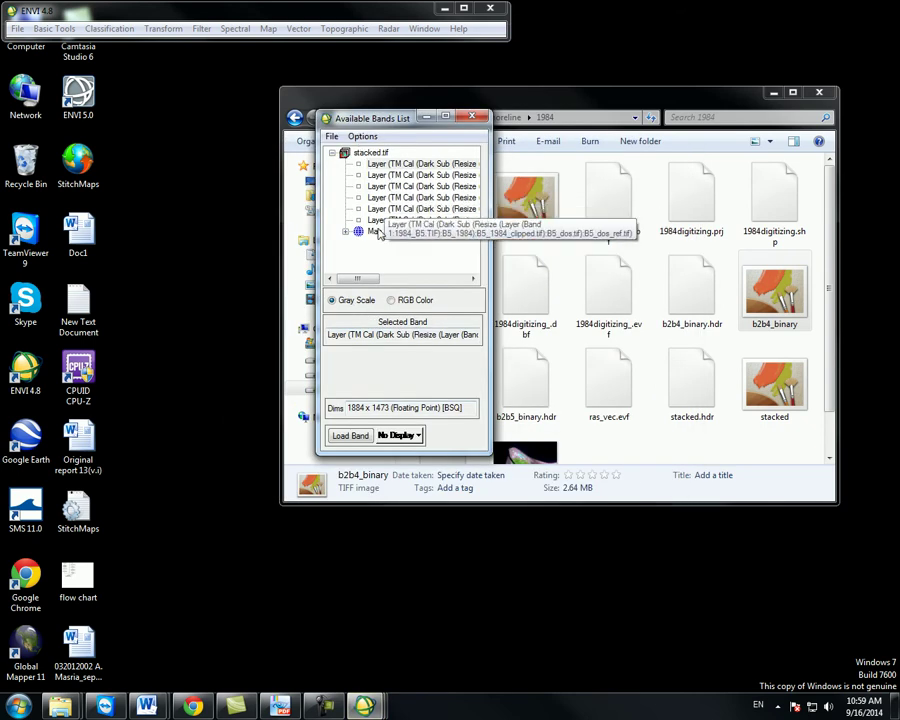
- Load band B5 of stacked.tif as a gray scale image in a new display
left_click_drag(358, 279, 433, 281)
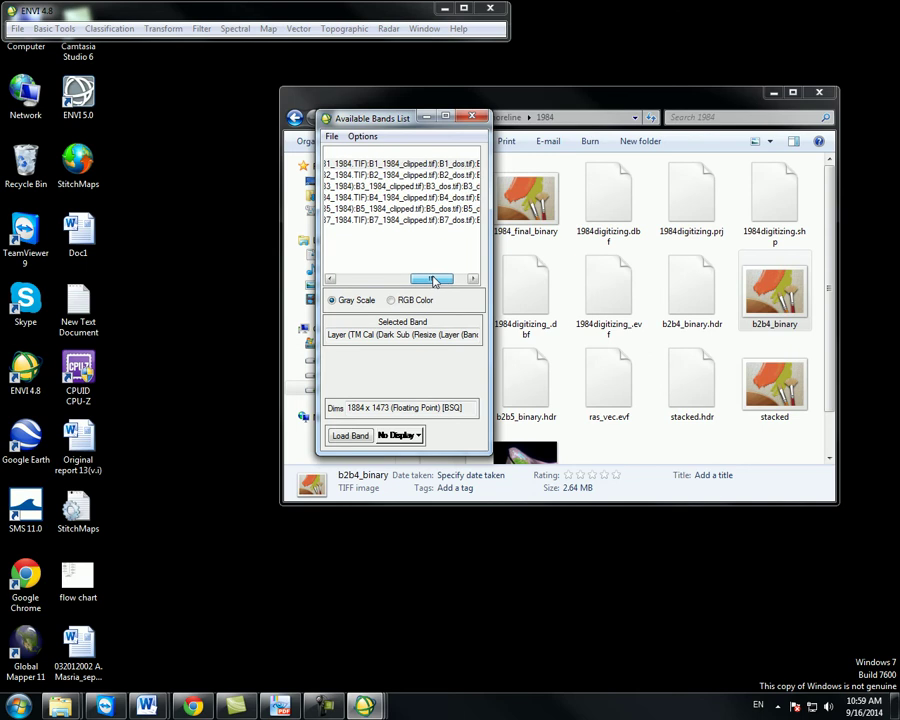
left_click(425, 209)
left_click(350, 436)
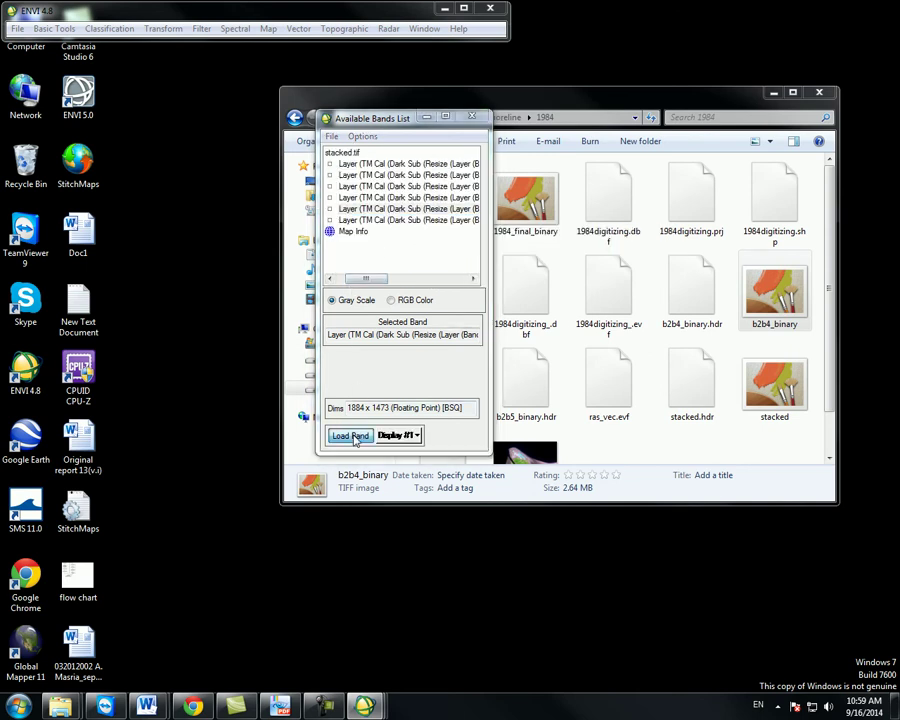
- Centre the zoom area on the coastline in the B5 image and check the cursor location and pixel value there
left_click_drag(25, 397, 110, 437)
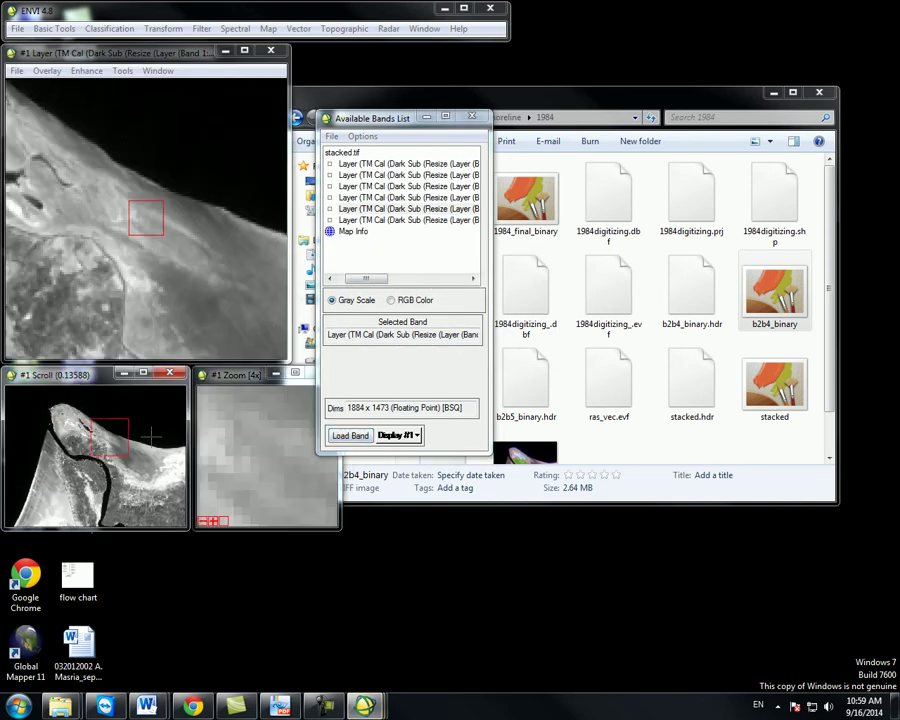
left_click_drag(147, 217, 222, 207)
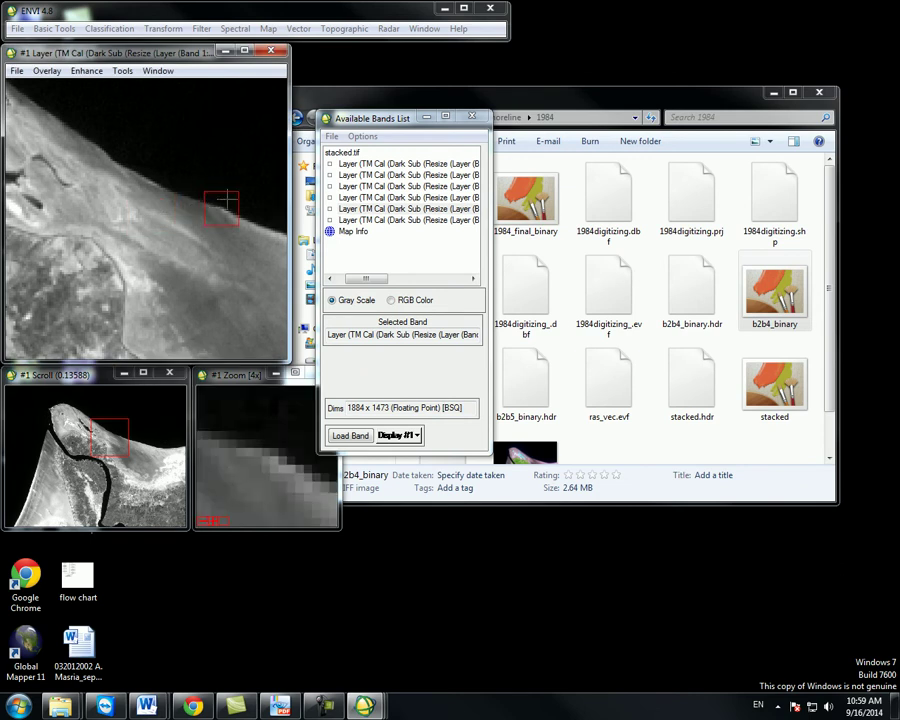
left_click(122, 71)
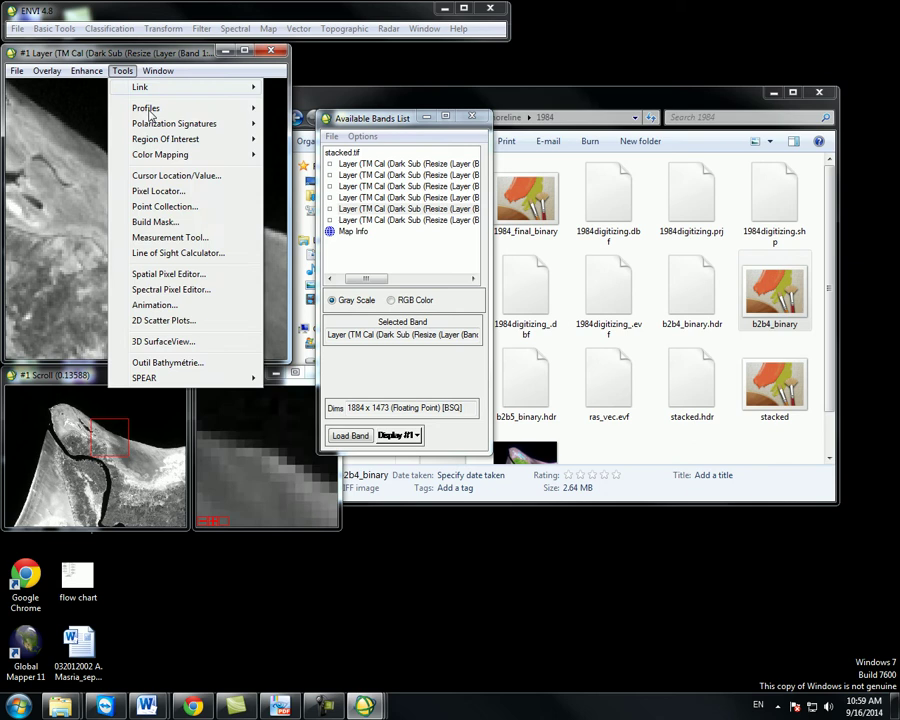
left_click(176, 175)
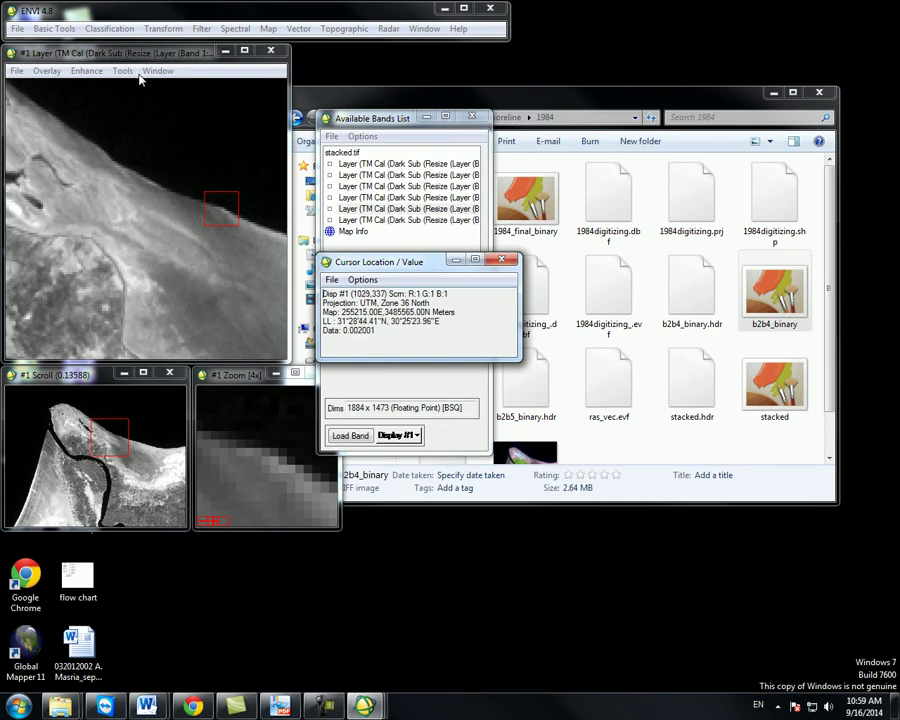
left_click(505, 263)
- Start building a mask for display #1 and import a data range as its attribute
left_click(122, 71)
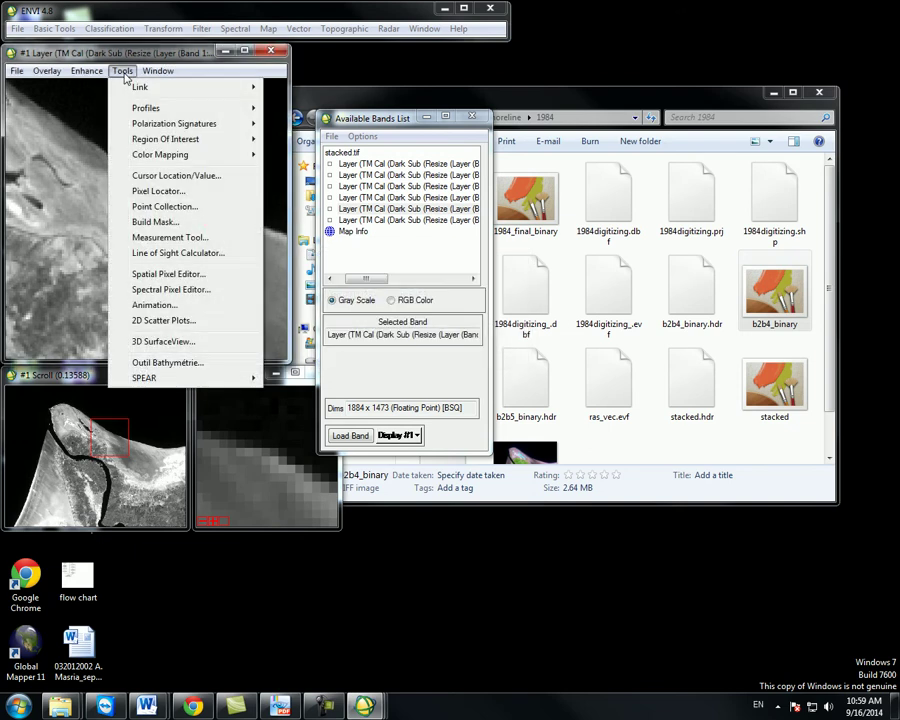
left_click(158, 221)
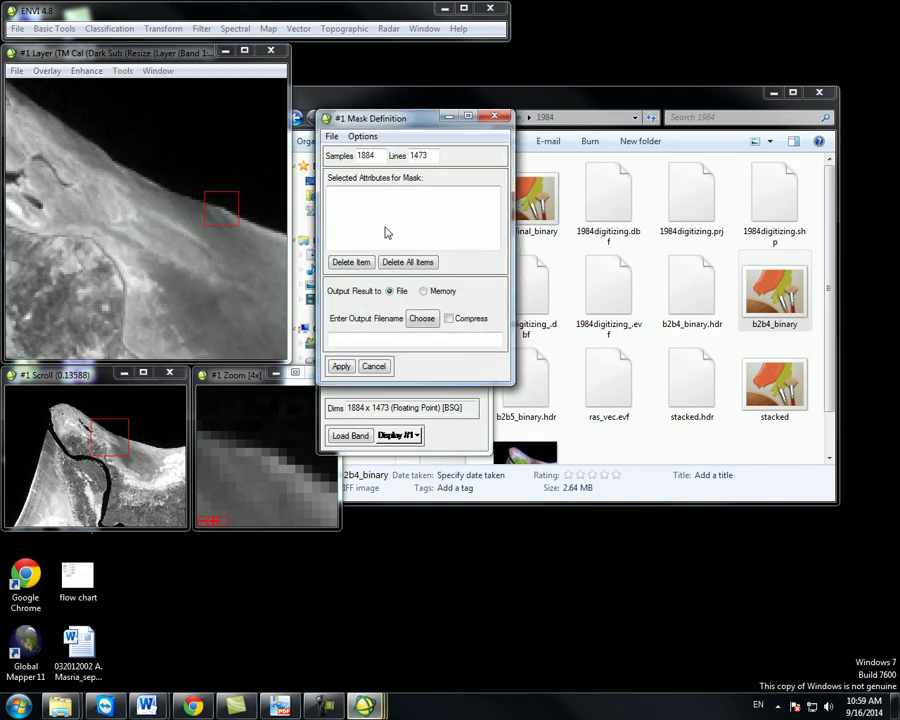
left_click(362, 137)
left_click(390, 152)
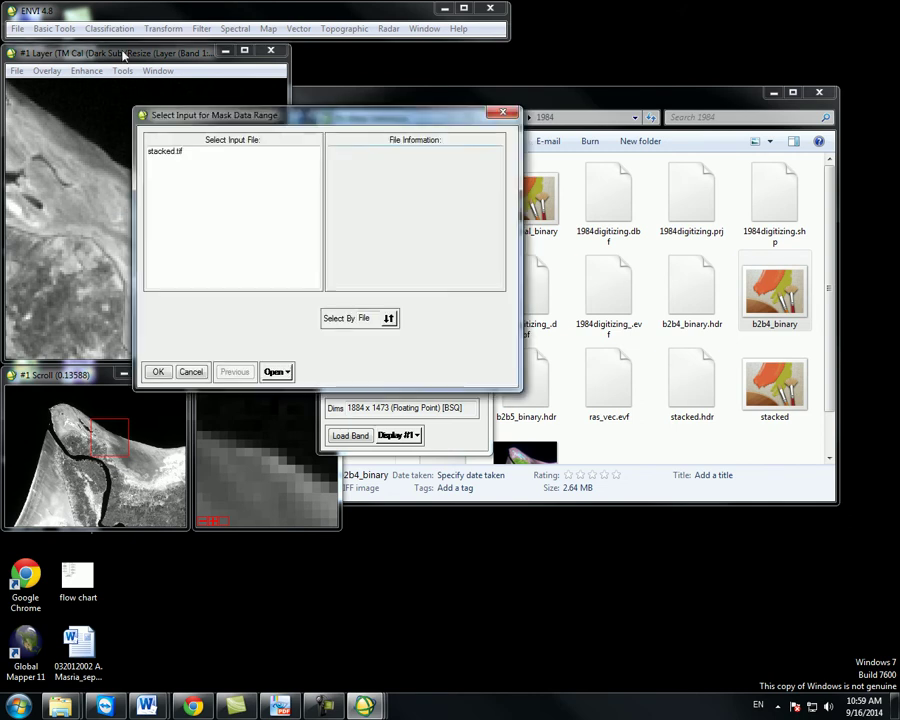
- Use stacked.tif as the mask's data range input, with its spectral subset limited to band B5
left_click(168, 151)
left_click(175, 344)
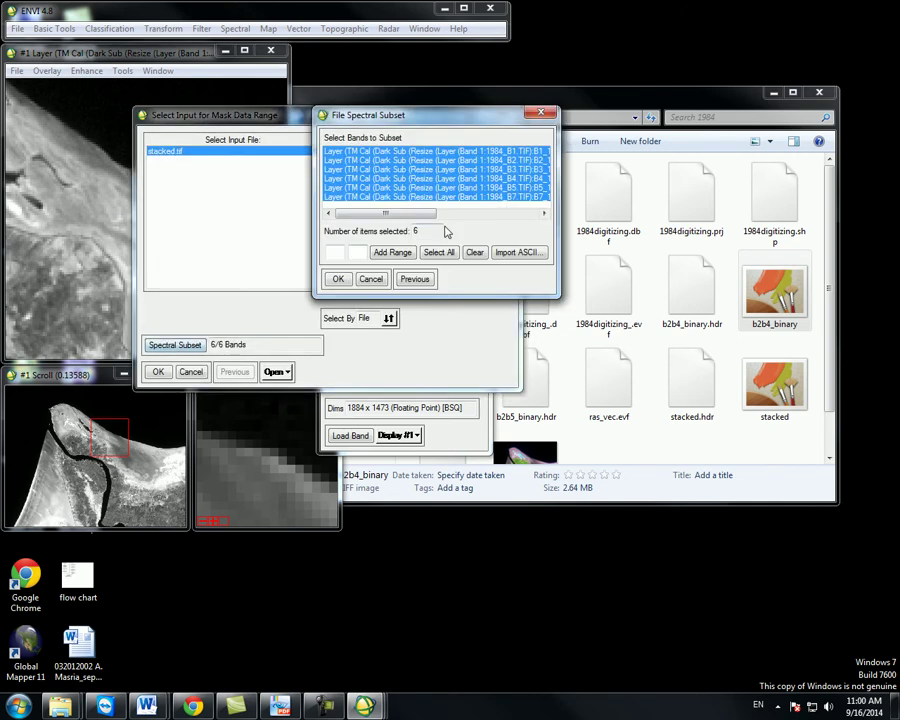
left_click_drag(394, 212, 518, 216)
left_click(459, 189)
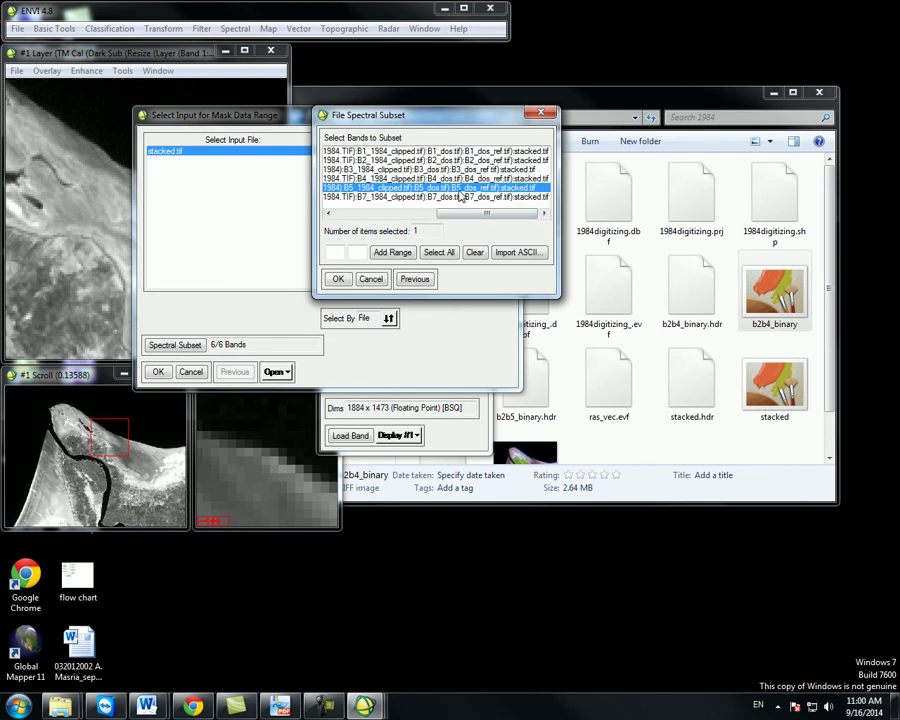
left_click(337, 279)
left_click(157, 372)
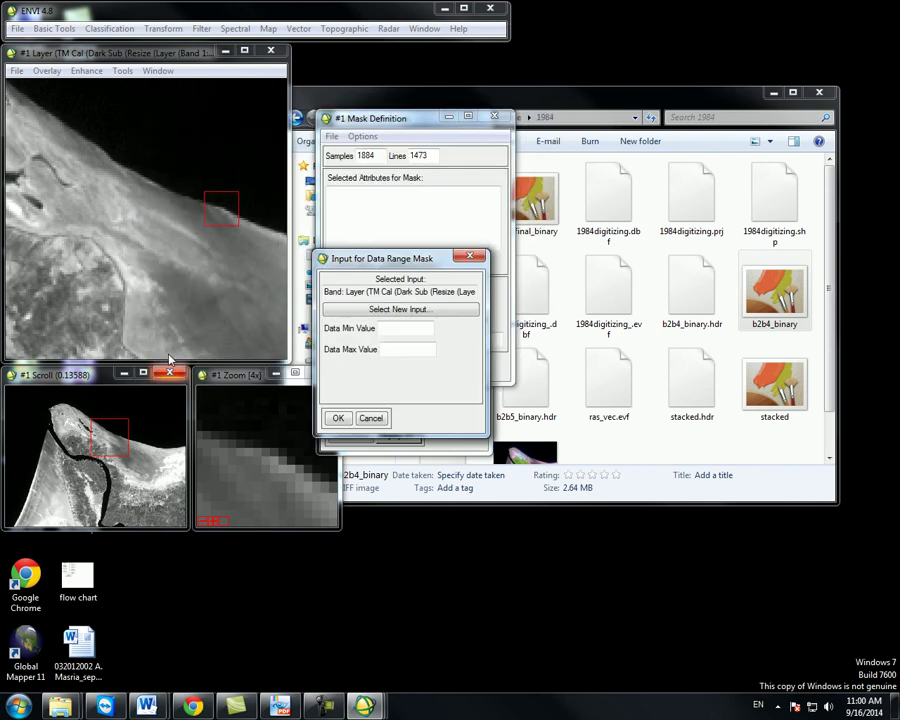
- Set the mask's data range to a minimum of 0 and a maximum of .03 and add it to the mask definition
type("0")
left_click(416, 348)
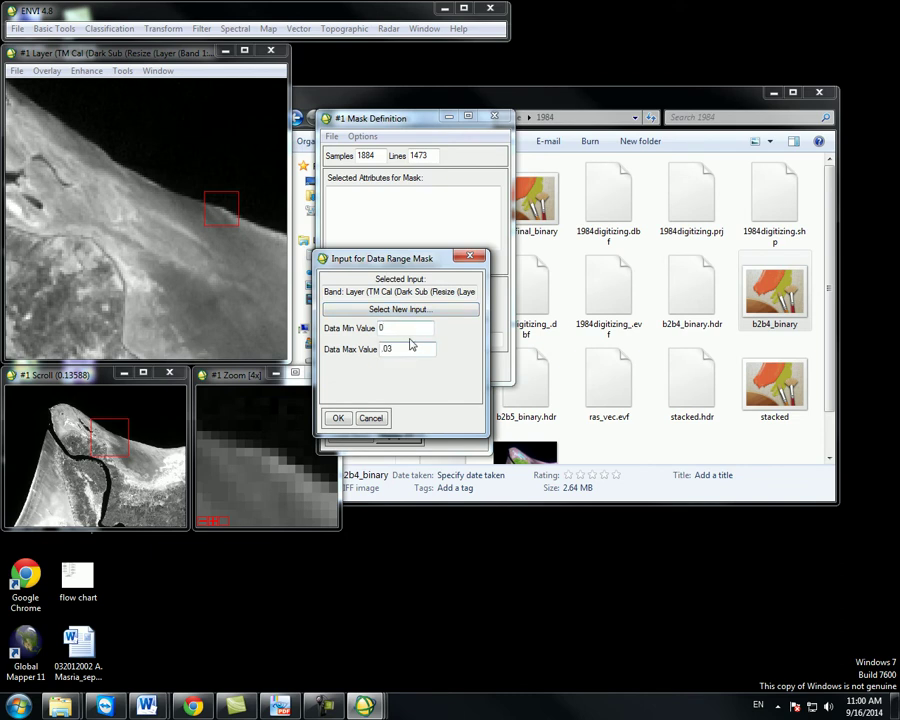
left_click_drag(403, 348, 378, 352)
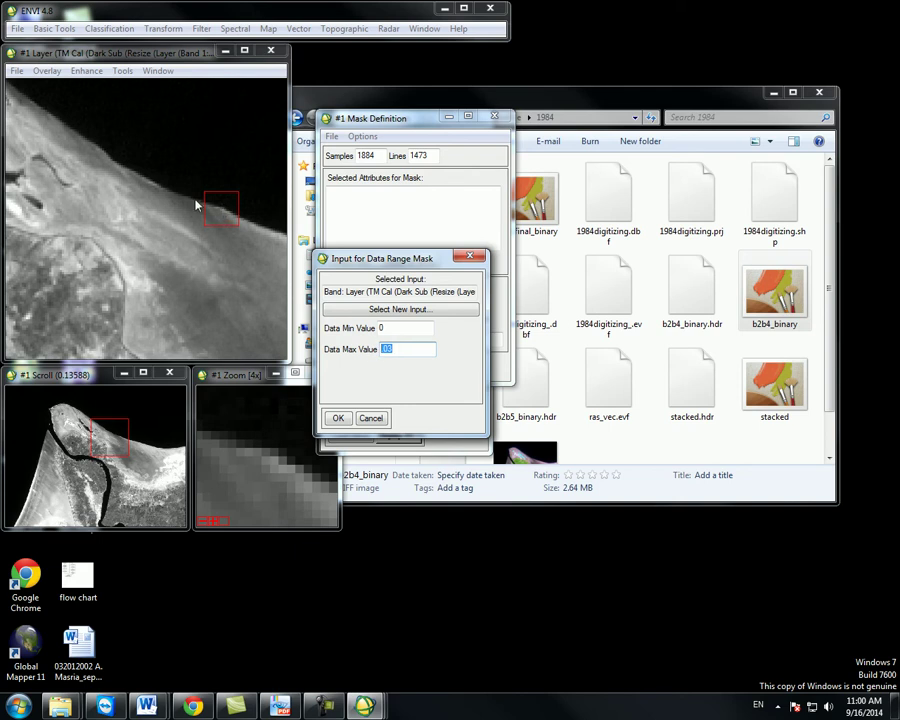
left_click(338, 419)
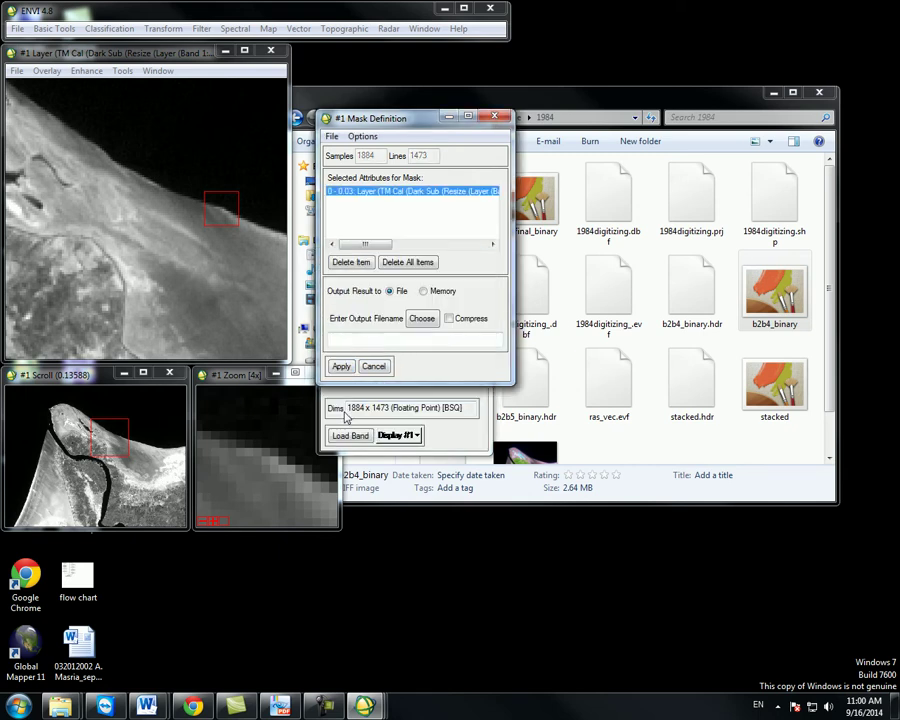
- Set the mask's output location to the folder my work\output\6. Extract shoreline\1984 on the Remote sensing (F:) drive
left_click(423, 319)
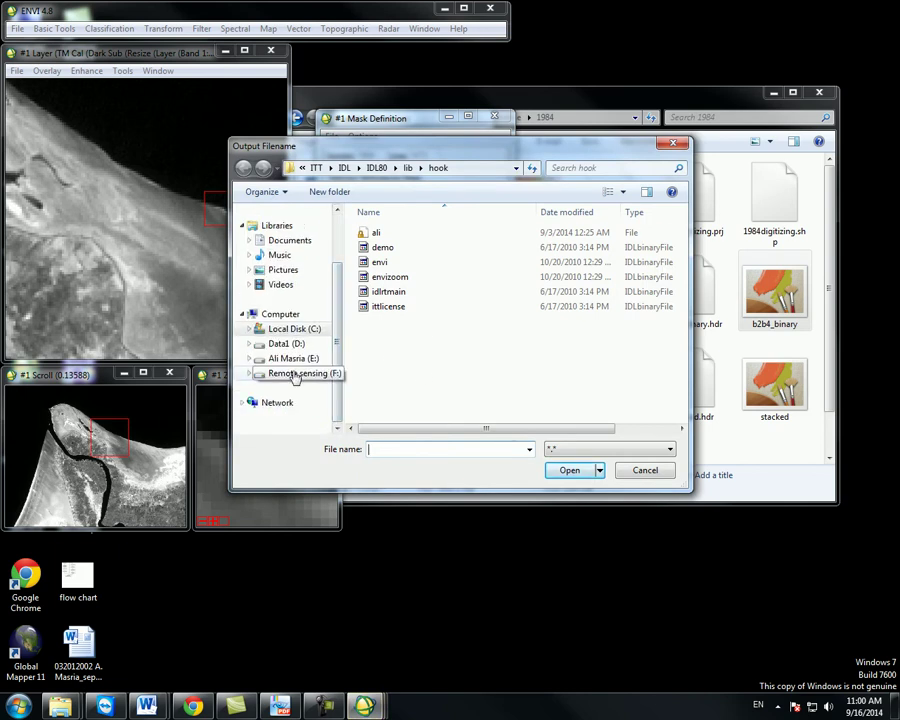
left_click(295, 373)
double_click(381, 235)
double_click(381, 262)
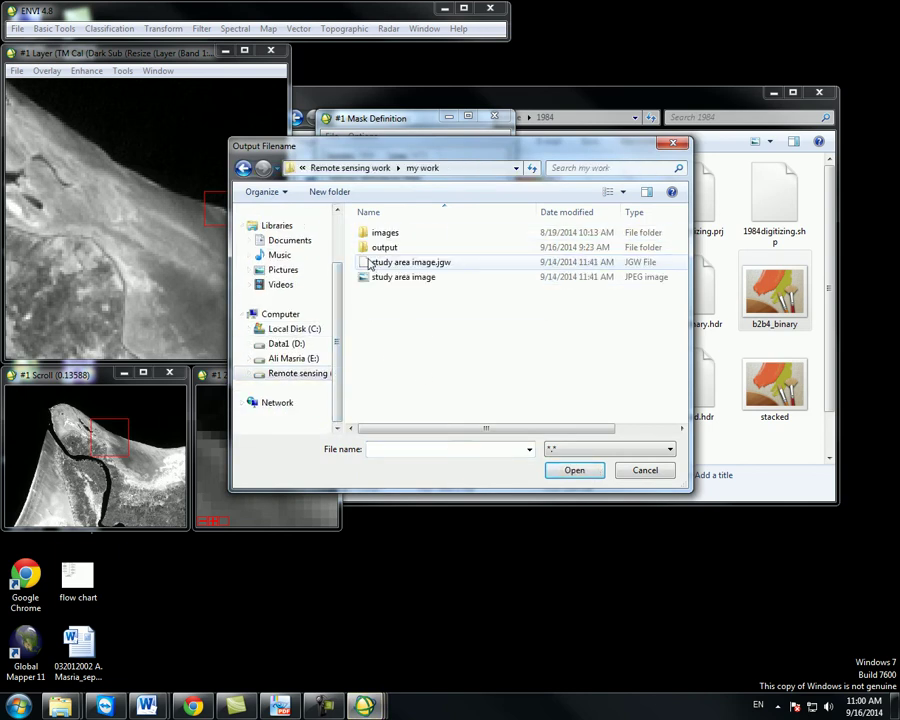
double_click(381, 247)
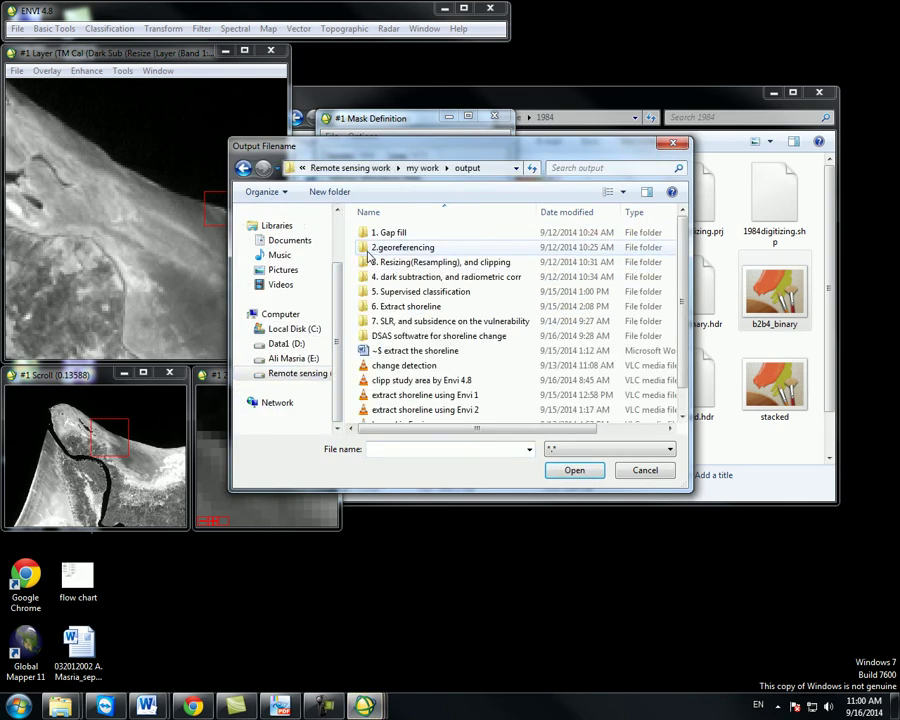
double_click(405, 306)
double_click(395, 233)
- Name the mask output file b5_binary.tif and apply the mask definition
left_click(387, 448)
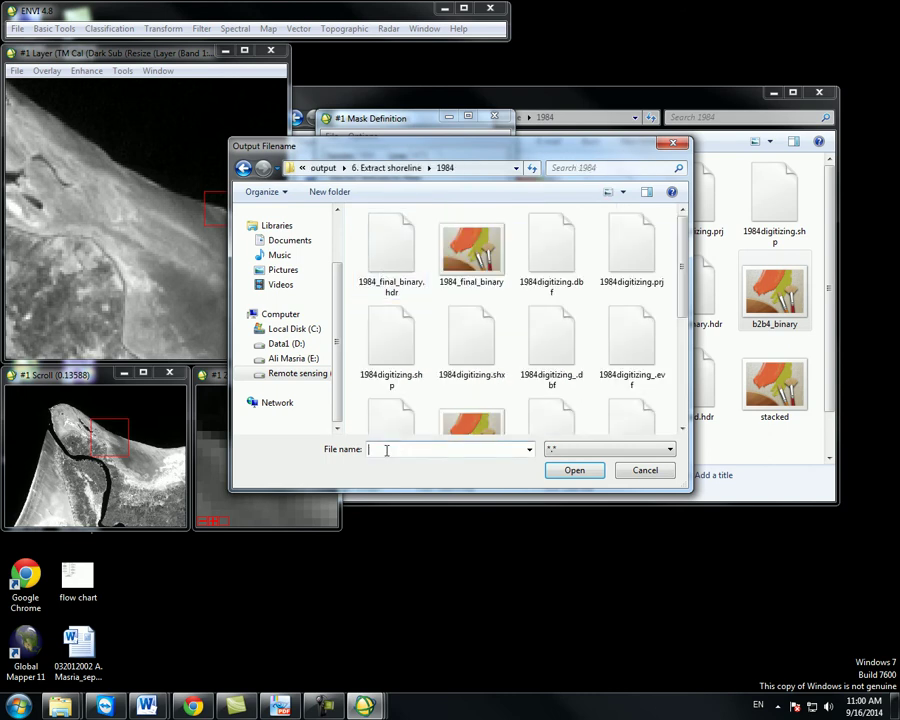
type("b5")
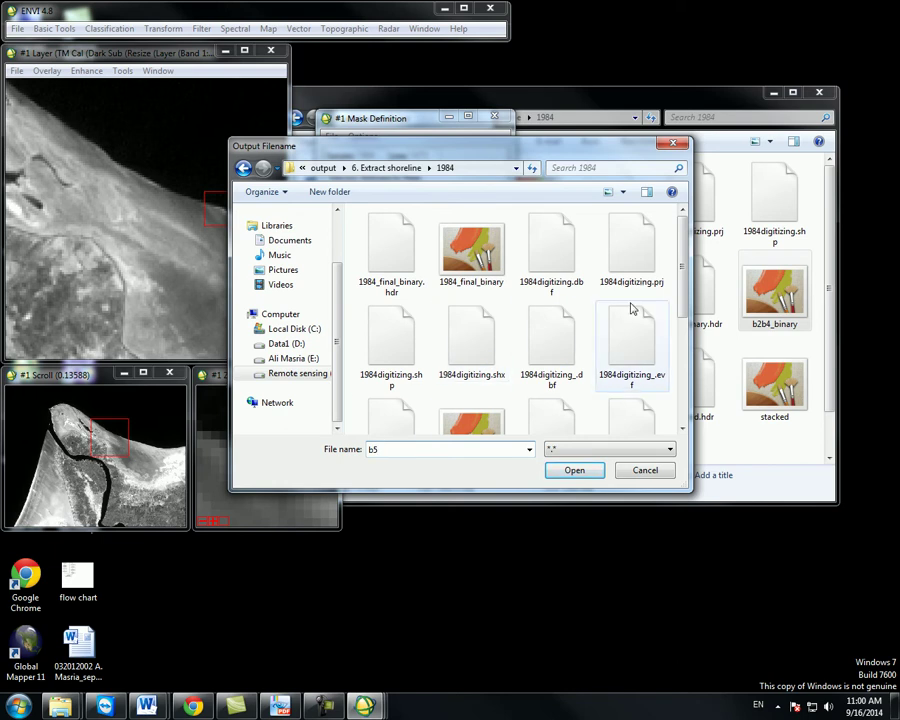
left_click_drag(689, 297, 665, 271)
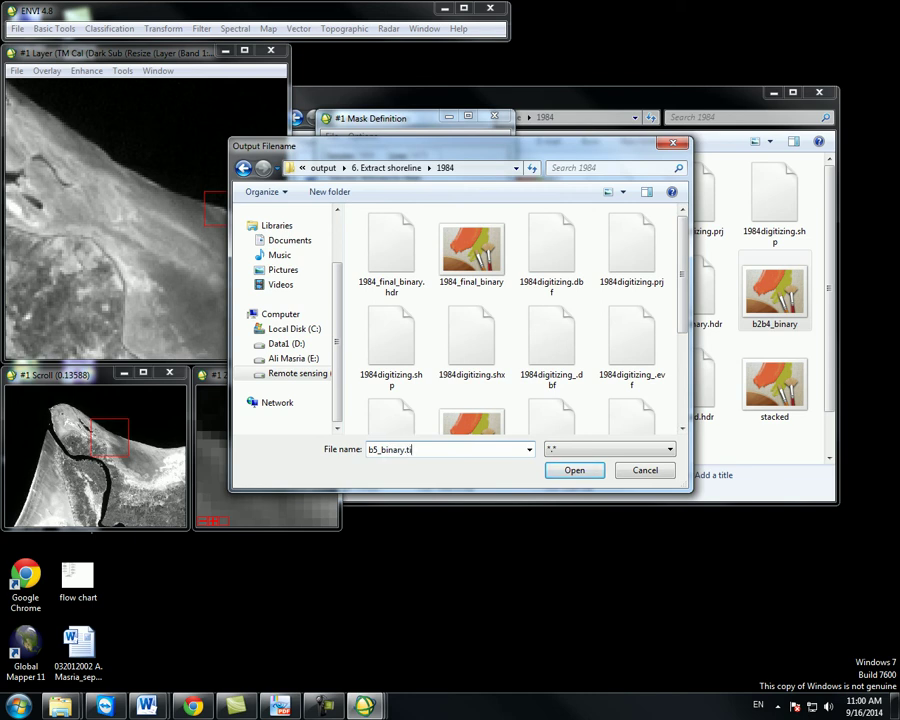
left_click(572, 471)
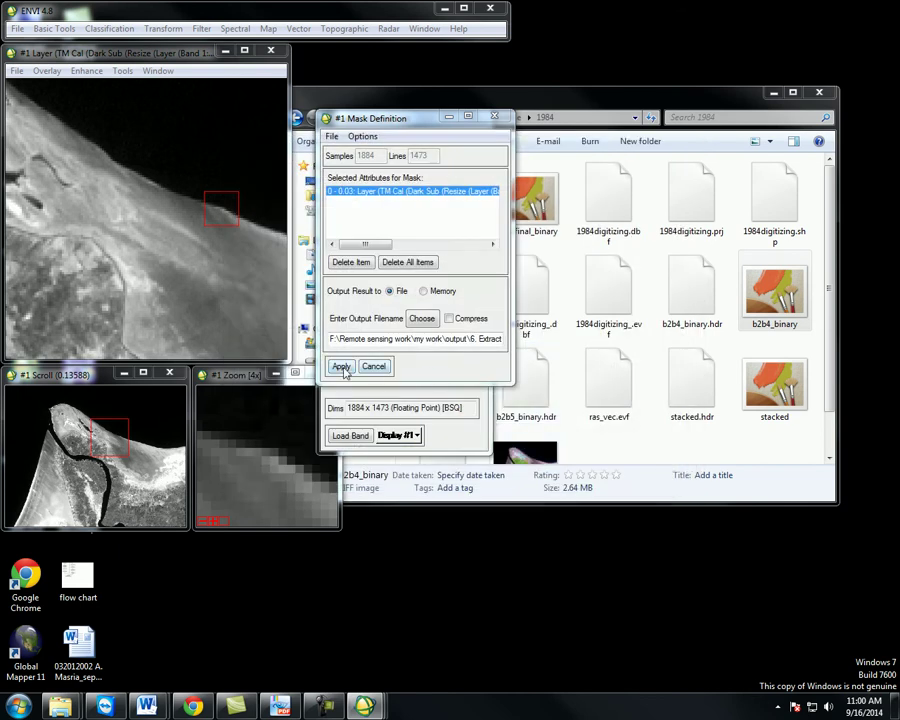
left_click(341, 365)
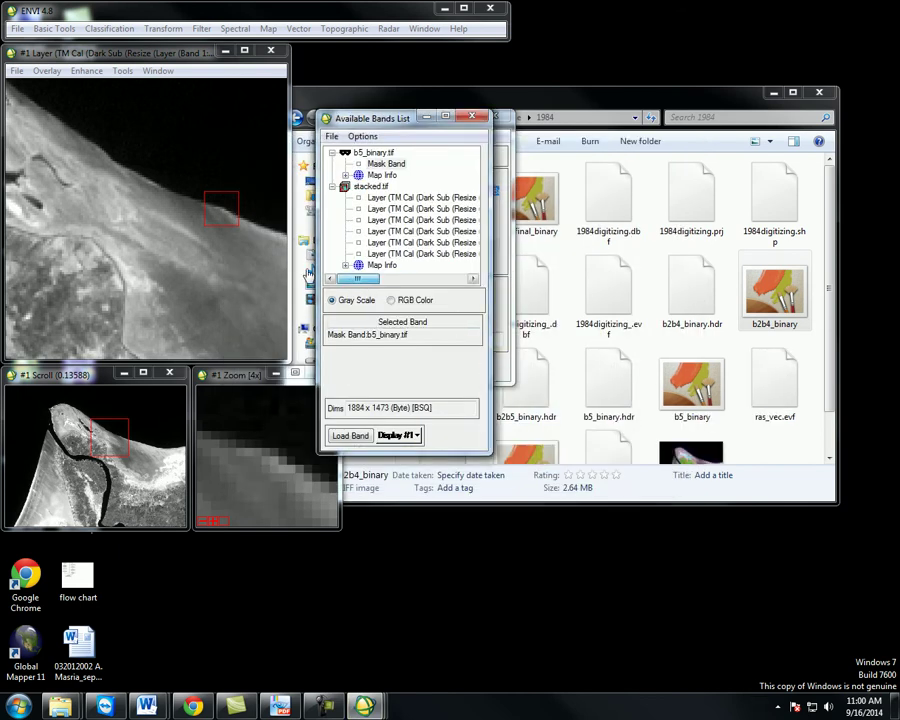
- Load the mask band of b5_binary.tif into a new display and check its pixel values with Cursor Location/Value
right_click(380, 165)
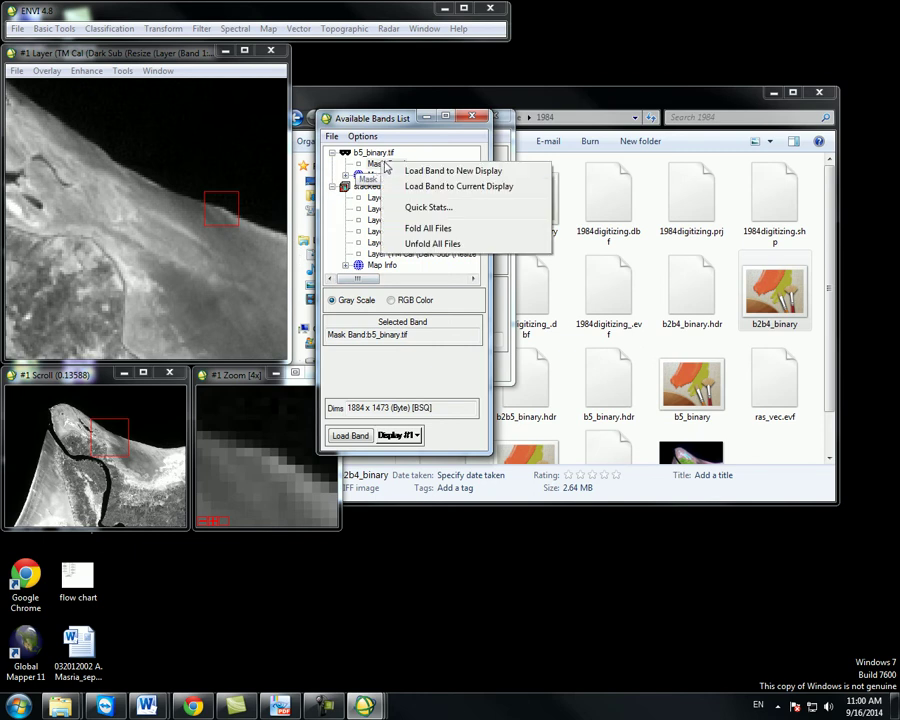
left_click(440, 171)
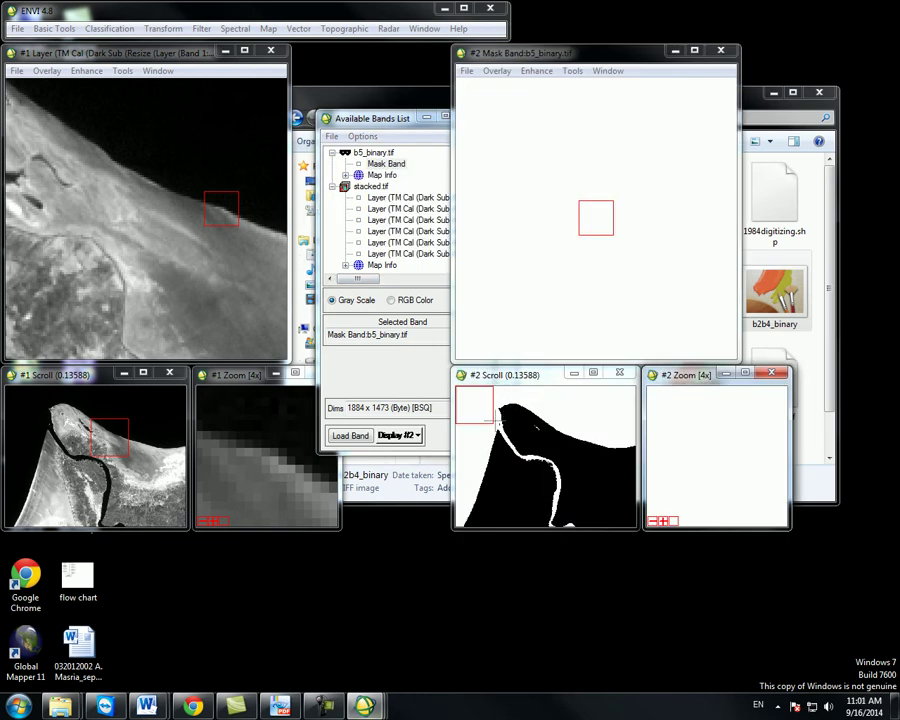
left_click(572, 71)
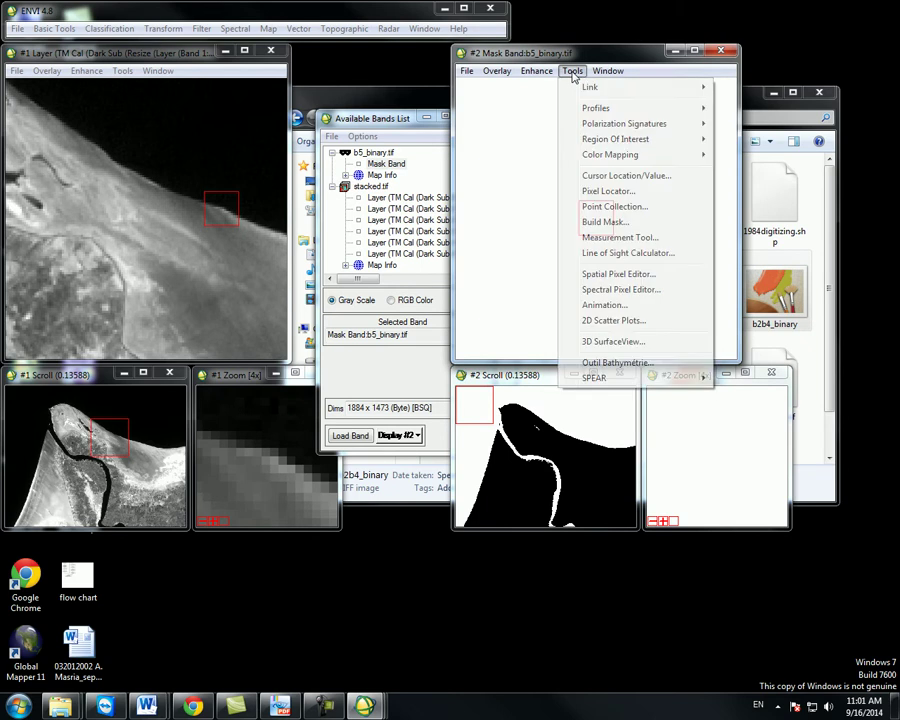
left_click(610, 175)
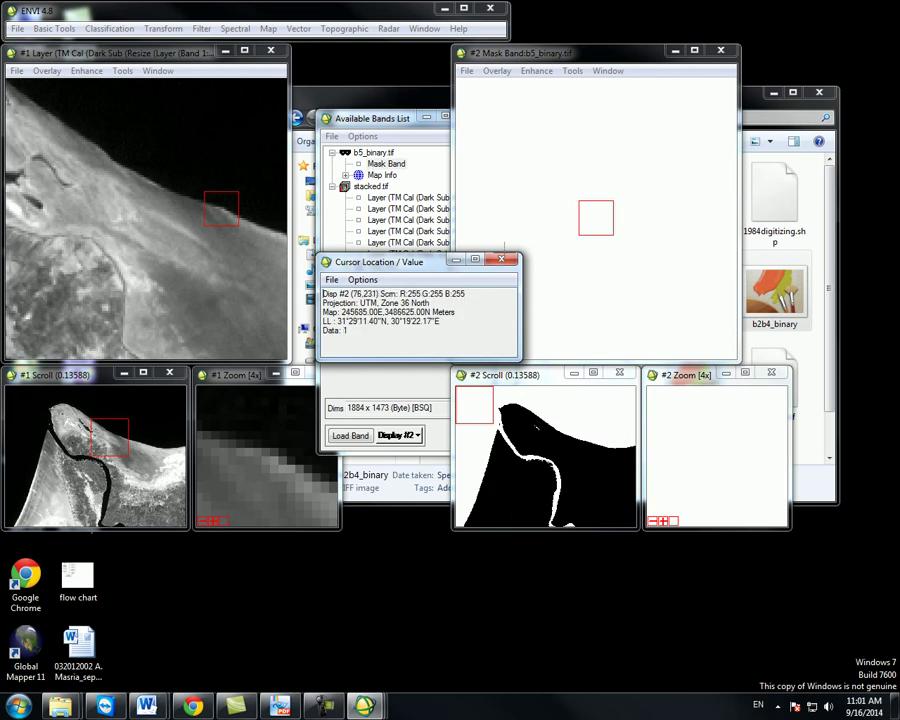
left_click(502, 262)
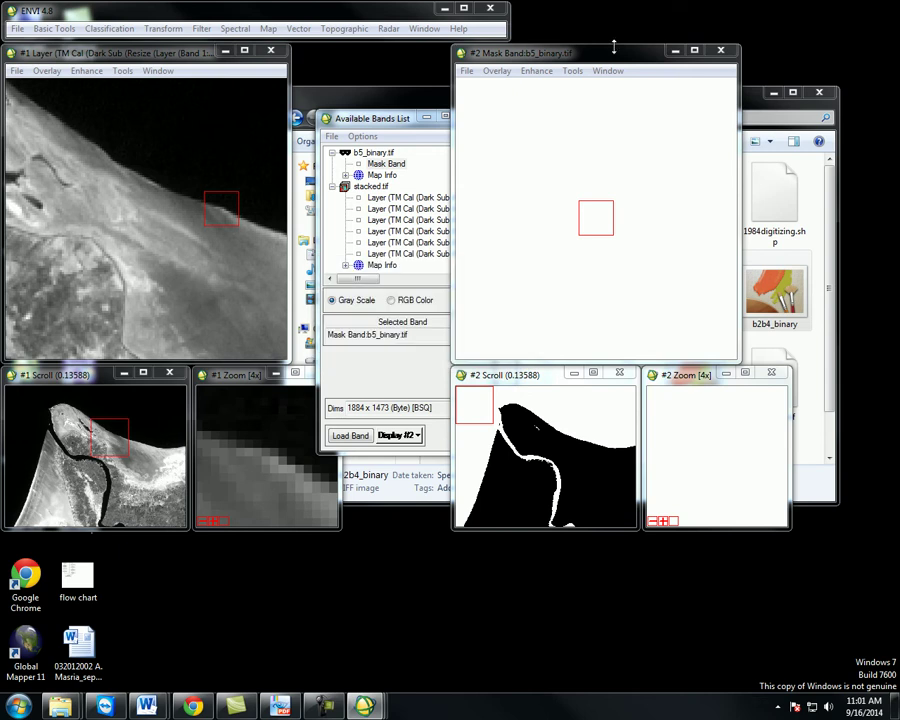
- Try to export the mask band display to an image file with JPEG2000 as the output file type
left_click_drag(616, 54, 617, 118)
left_click(470, 131)
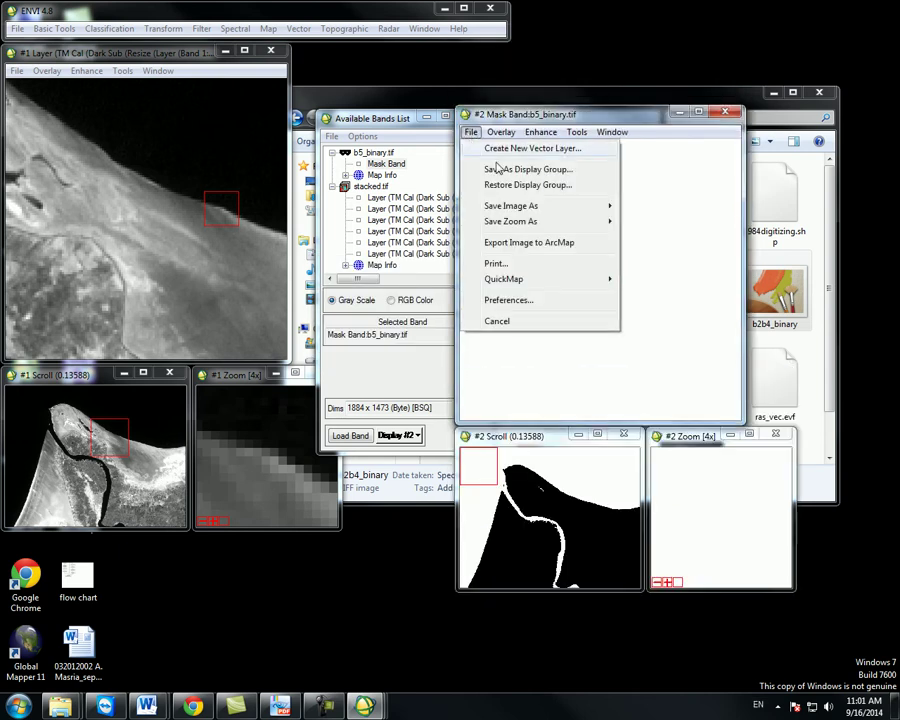
mouse_move(527, 209)
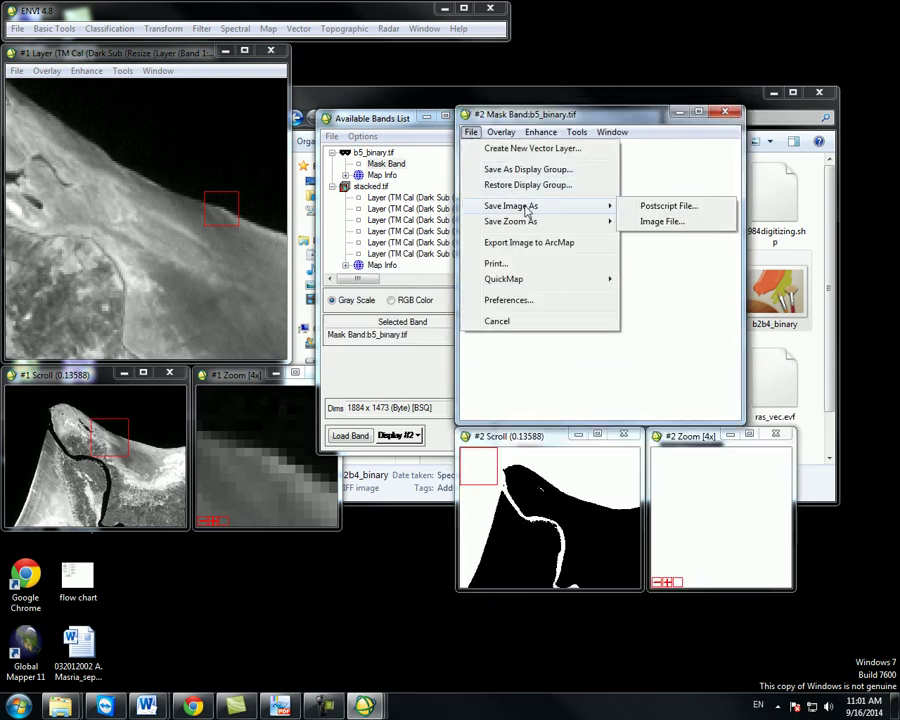
left_click(663, 222)
left_click(438, 311)
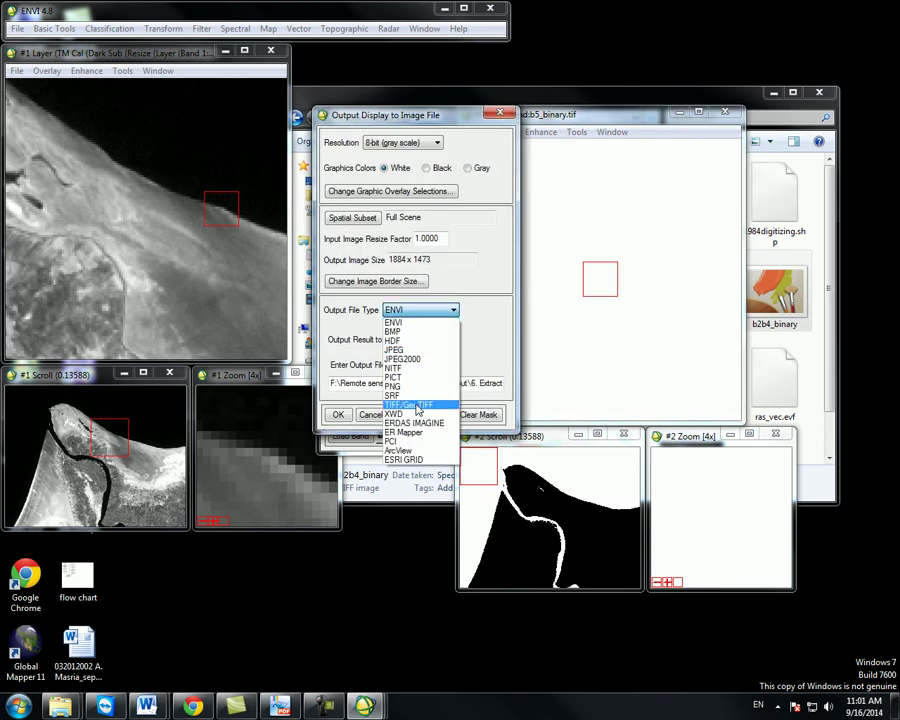
left_click(402, 358)
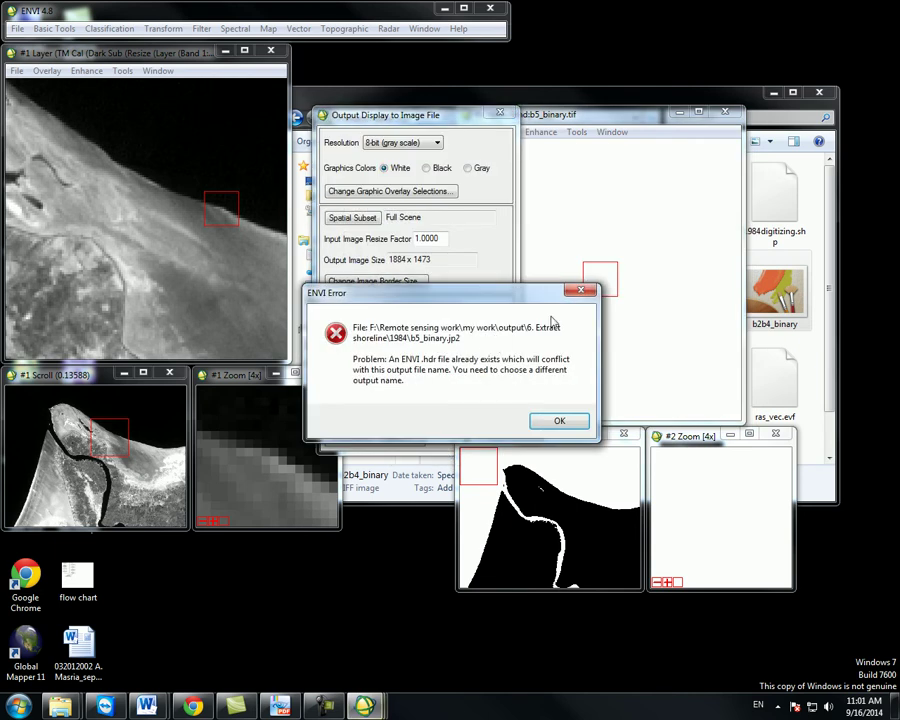
left_click(579, 292)
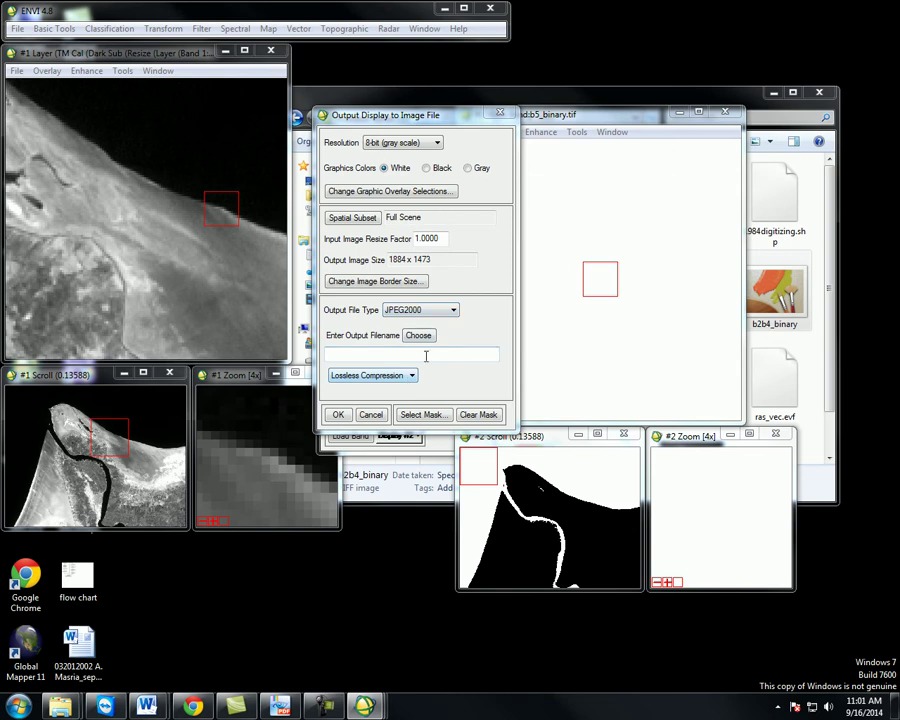
- Try to save the JPEG2000 export in the 1984 folder under the file name b5_binary
left_click(416, 337)
scroll(445, 430, "down", 3)
scroll(680, 348, "down", 2)
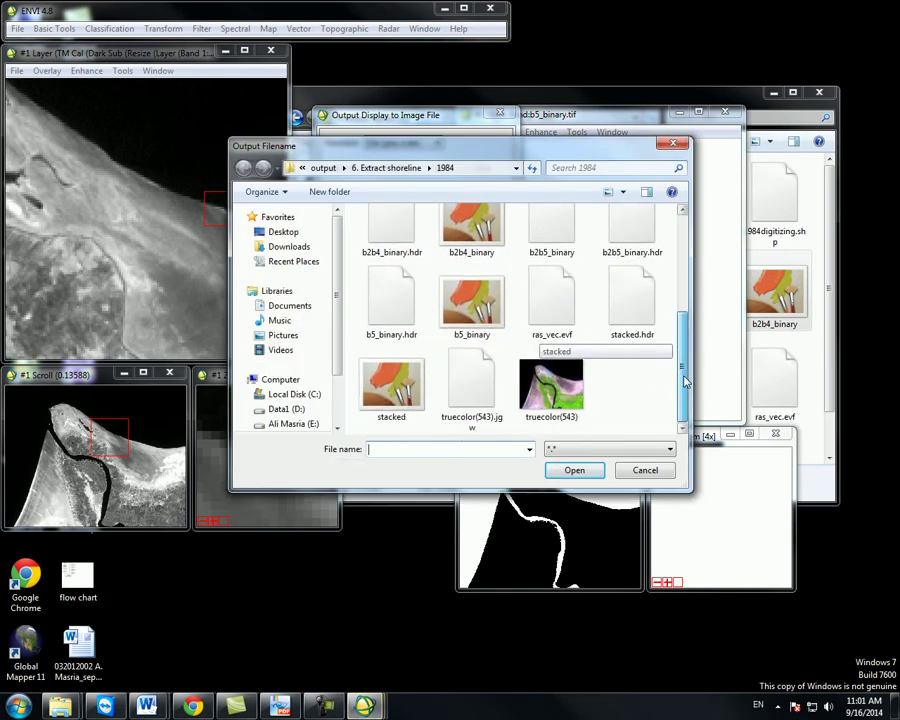
left_click(399, 336)
left_click(400, 450)
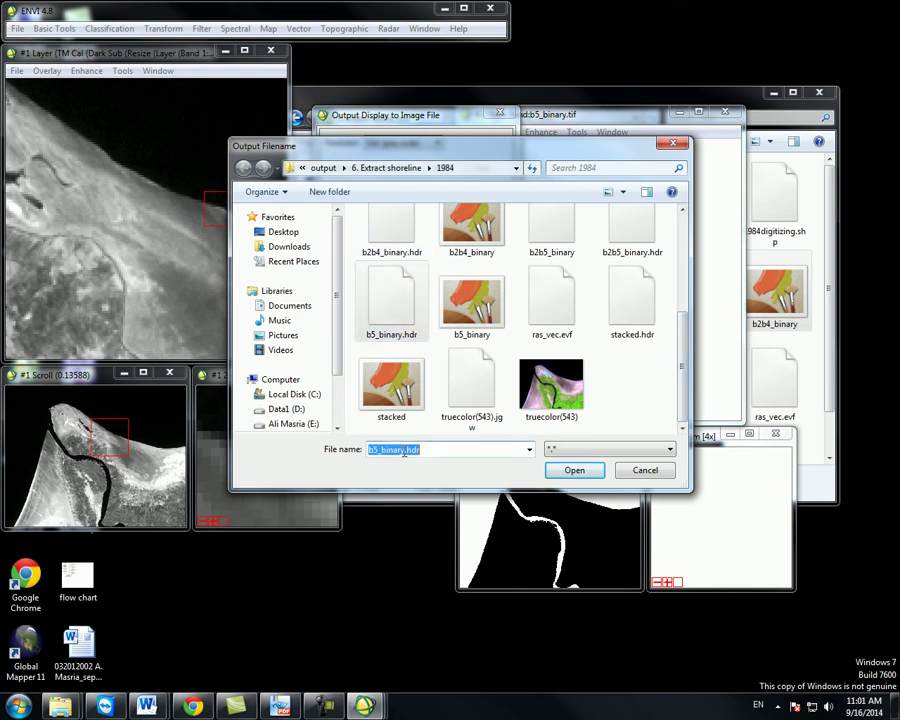
left_click_drag(403, 450, 493, 451)
type(".")
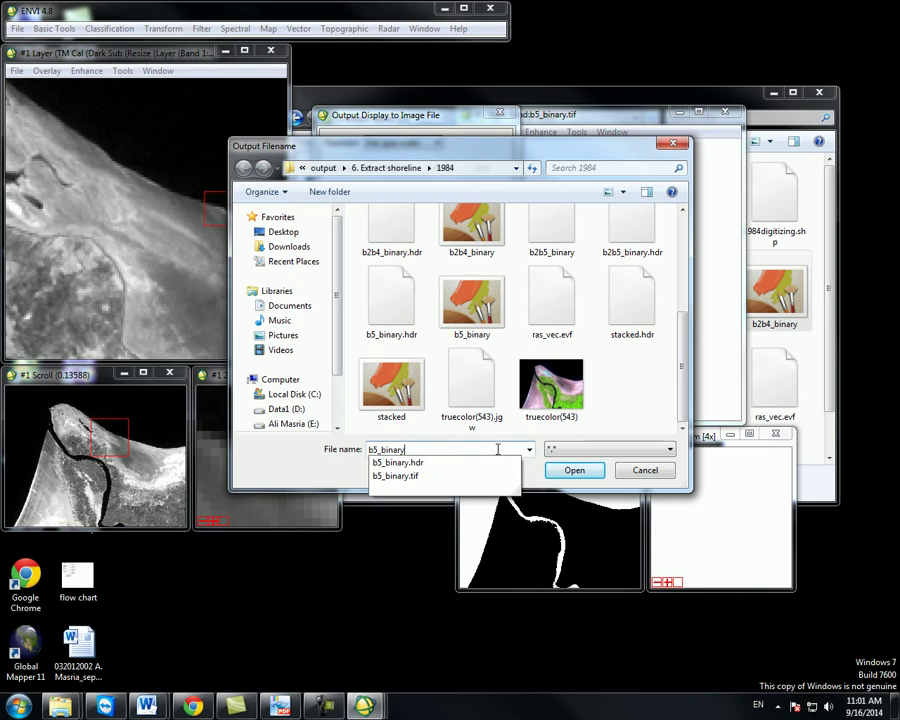
left_click(569, 472)
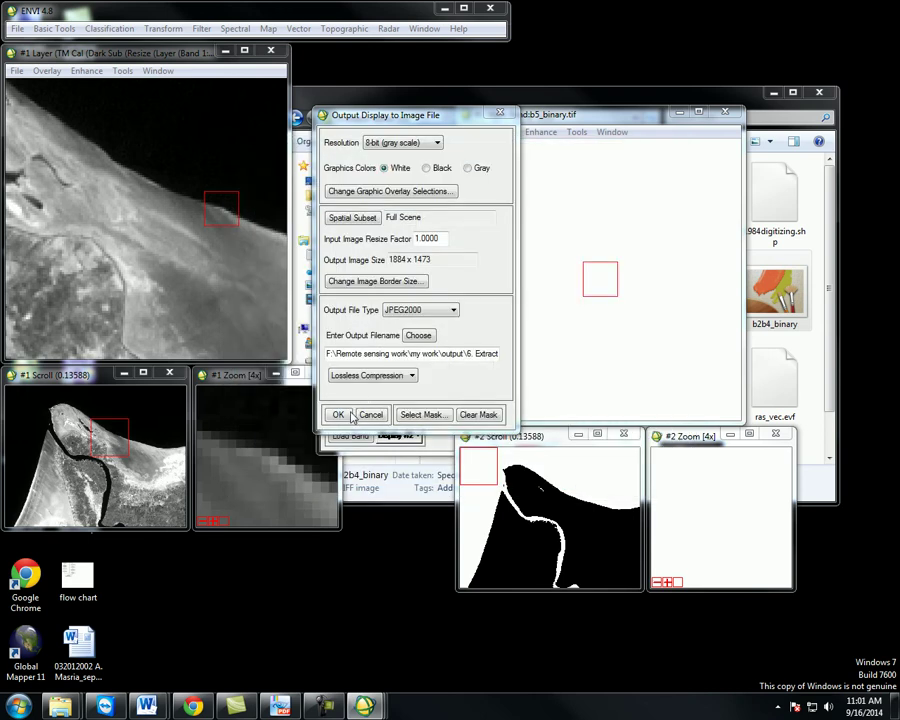
left_click(350, 414)
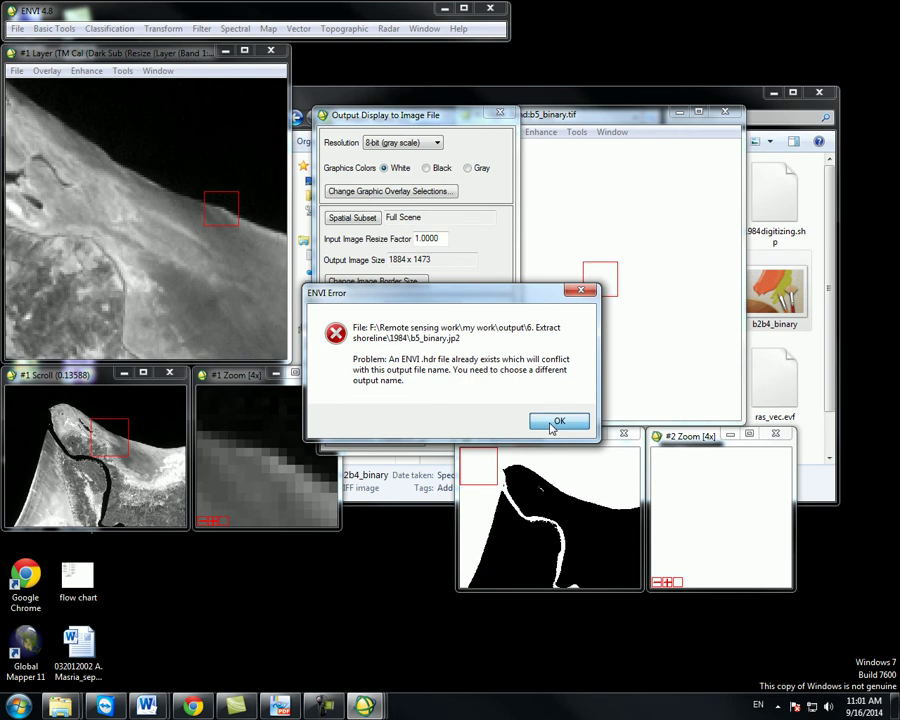
left_click(582, 292)
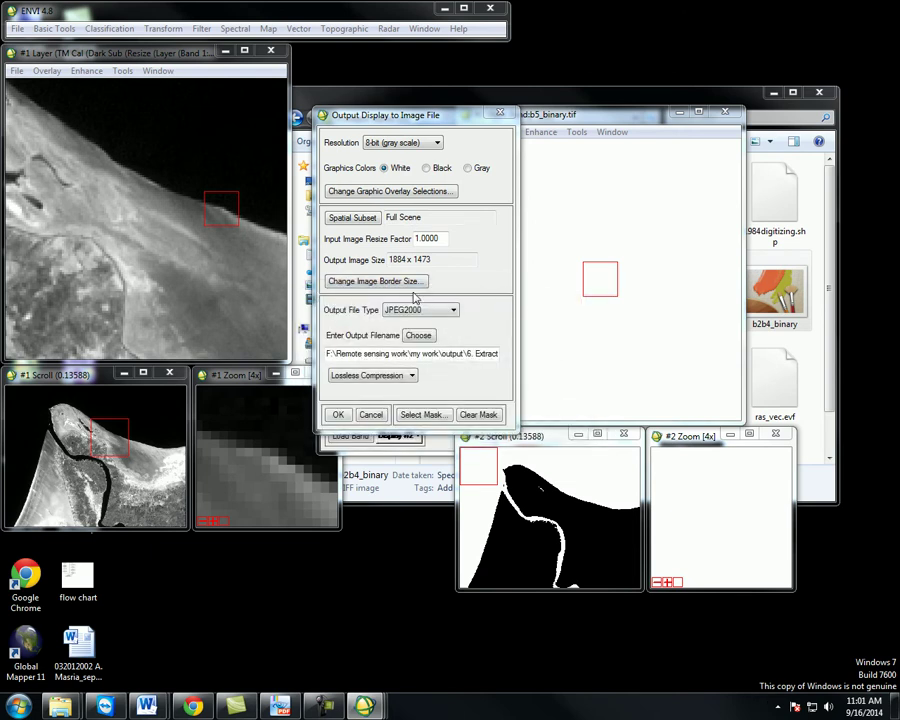
- Cancel the image export, close both image displays and keep the Available Bands List accessible
left_click(423, 312)
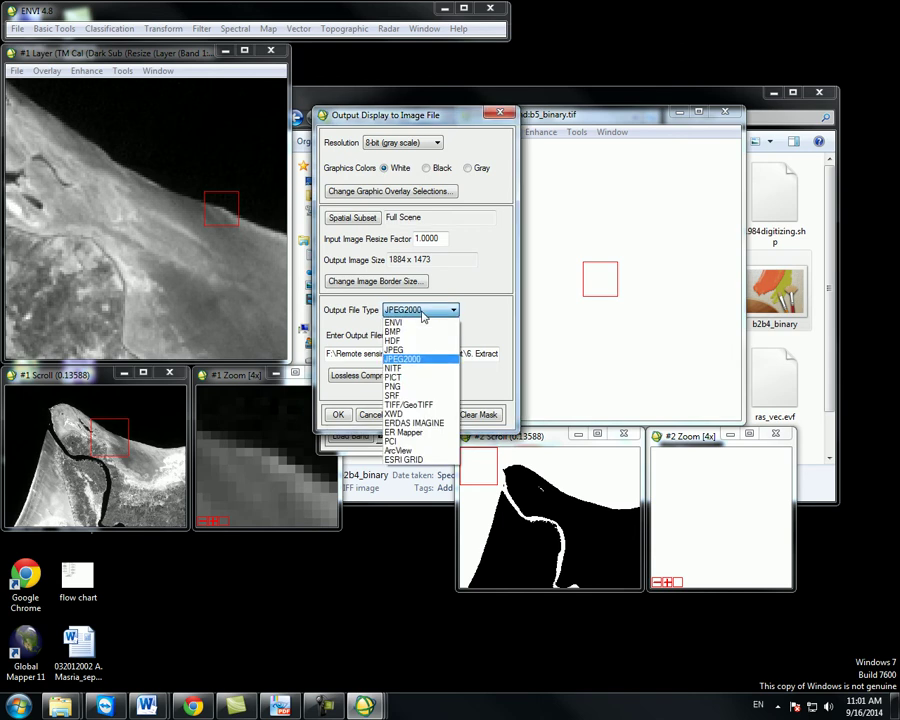
left_click(495, 116)
left_click(581, 291)
left_click(371, 411)
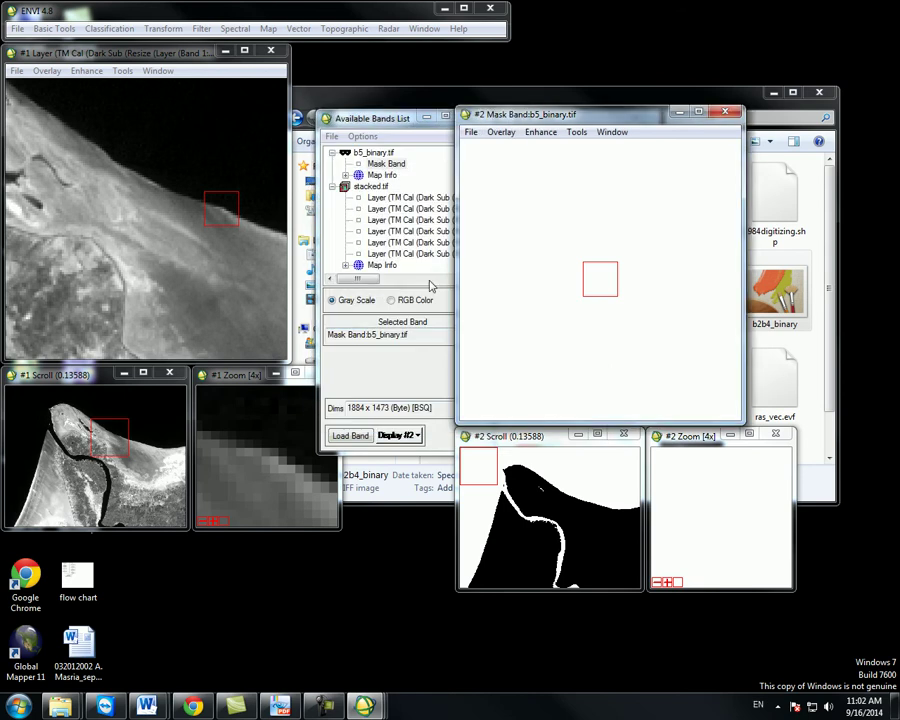
left_click(727, 116)
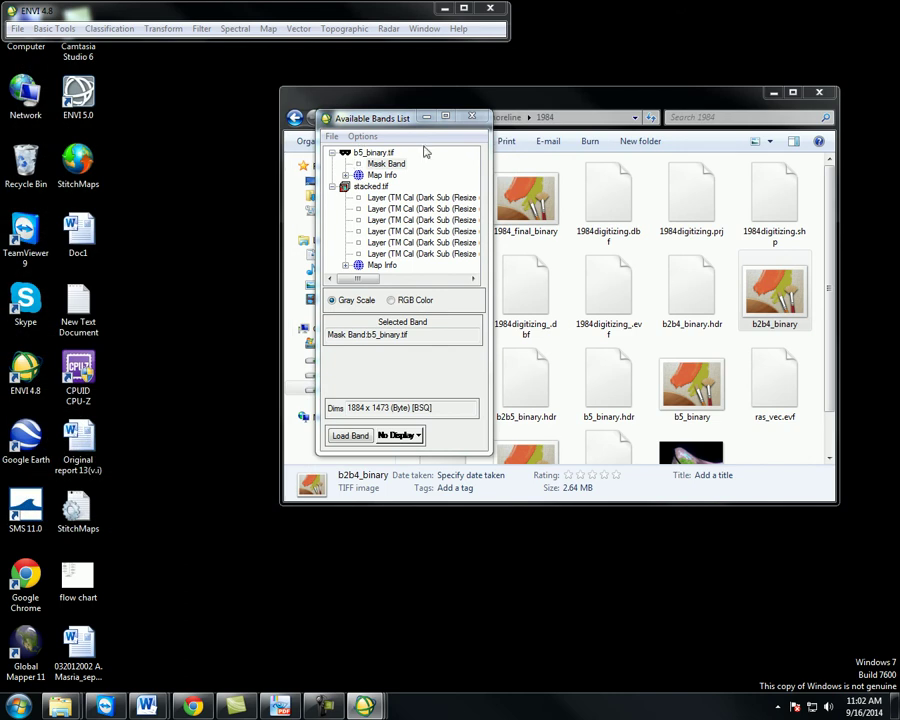
left_click_drag(426, 117, 409, 134)
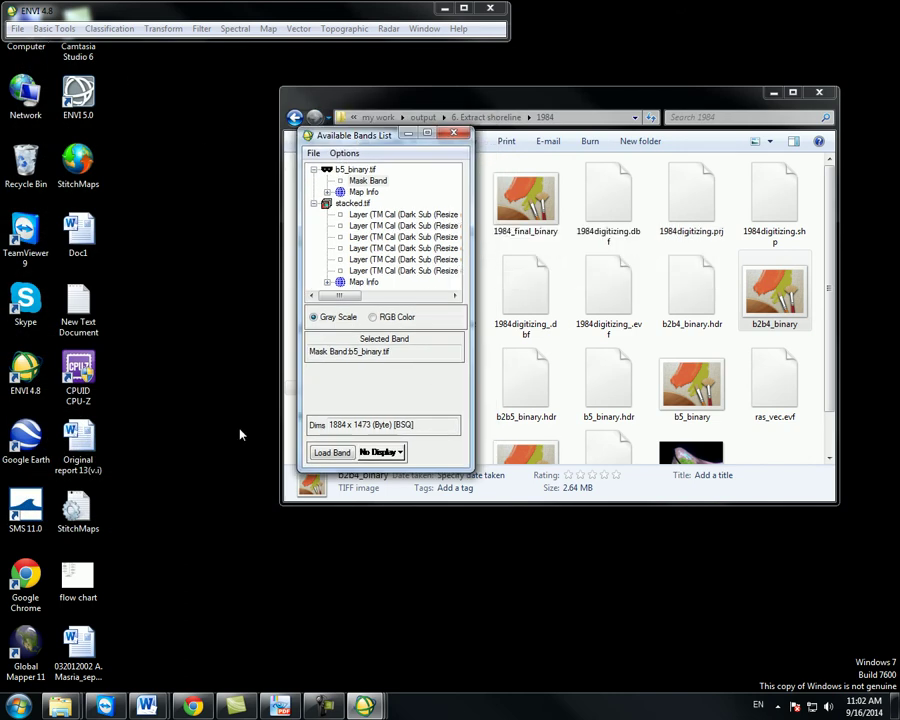
- Switch to the Word document, review the second step of the procedure, and return to ENVI
mouse_move(147, 706)
left_click(240, 645)
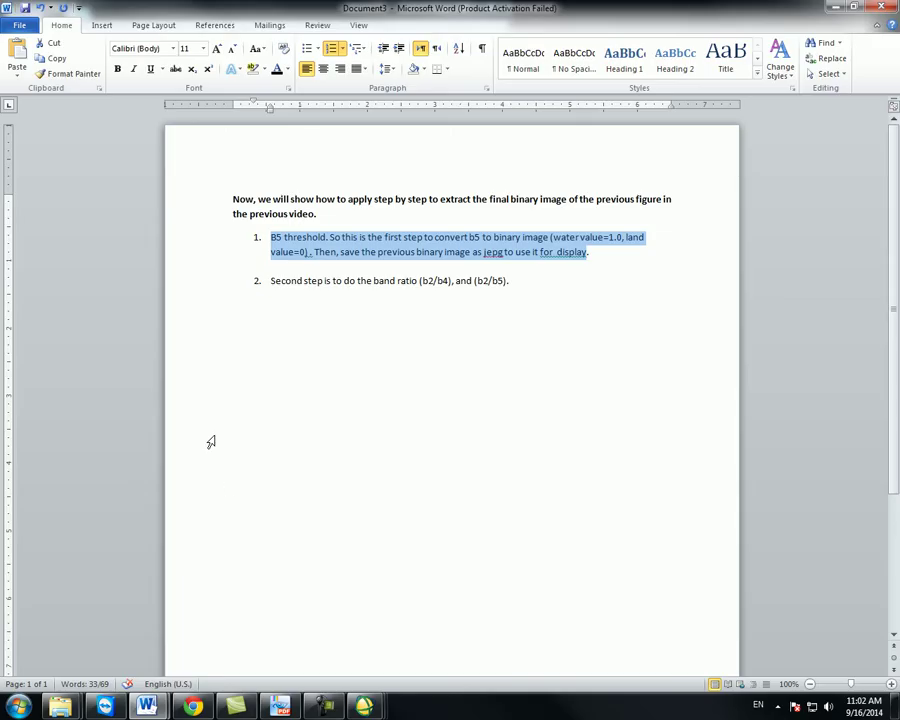
left_click_drag(271, 281, 550, 303)
left_click(550, 303)
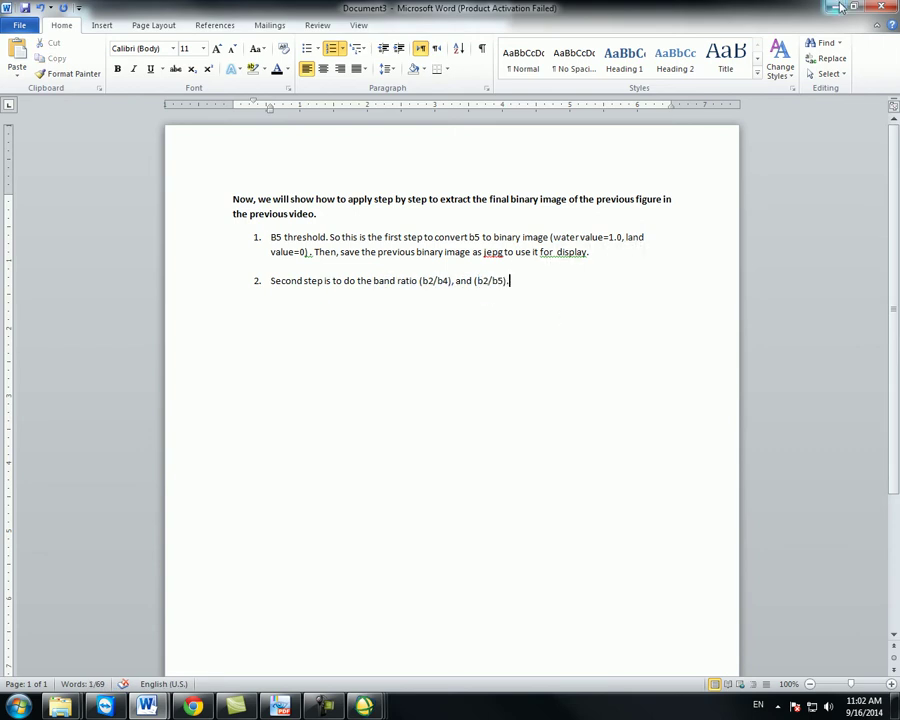
left_click(835, 8)
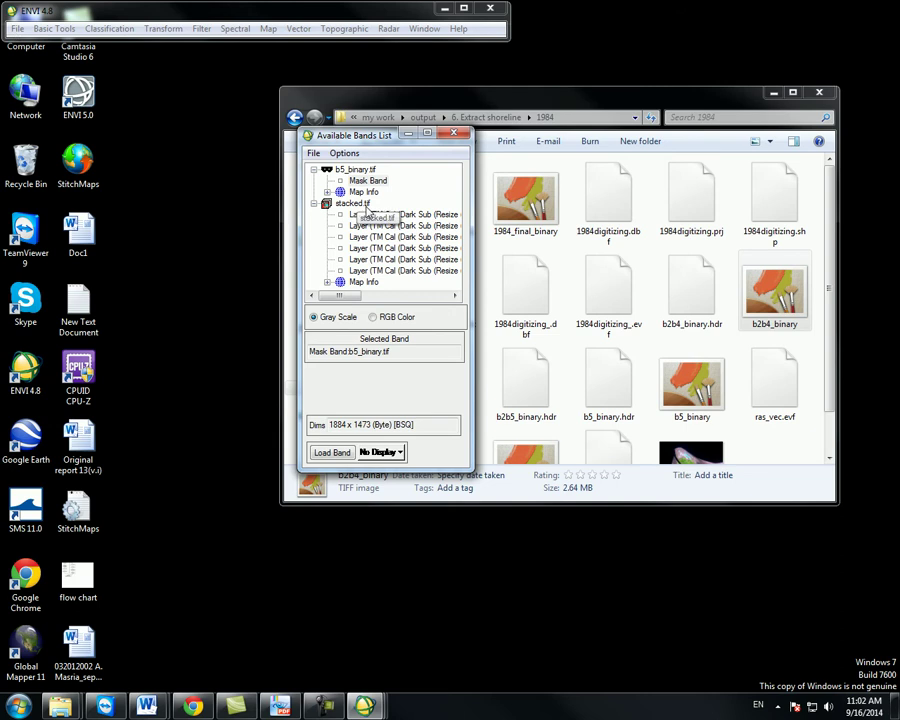
- Enter the Band Math expressions b2/b4 and b2/b5 so that both are kept in the list of previous expressions
left_click(46, 27)
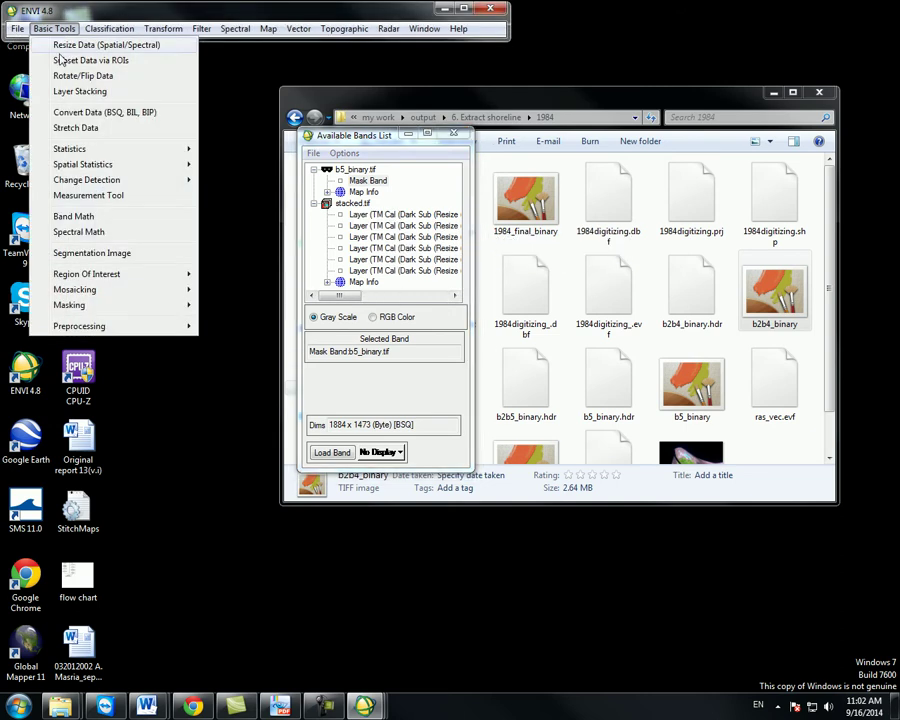
left_click(88, 217)
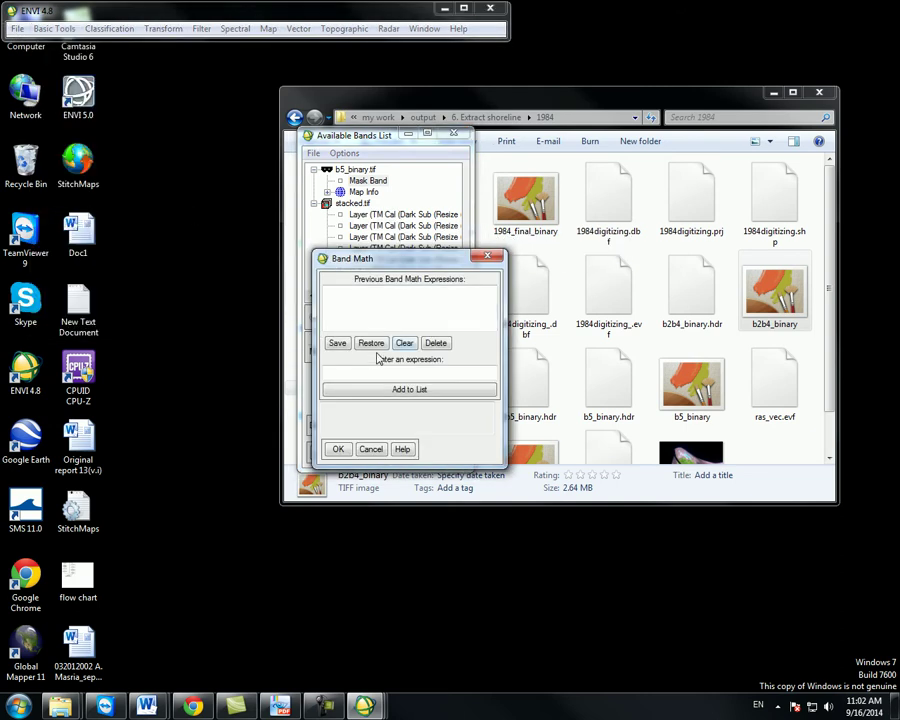
left_click(363, 373)
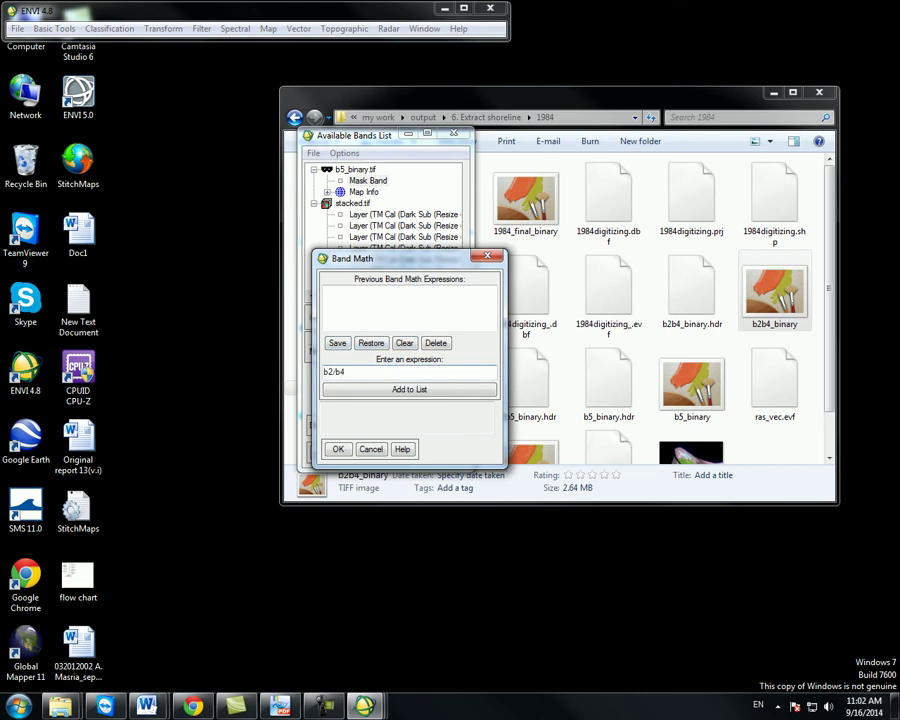
left_click(387, 390)
left_click_drag(358, 372, 307, 375)
type("b")
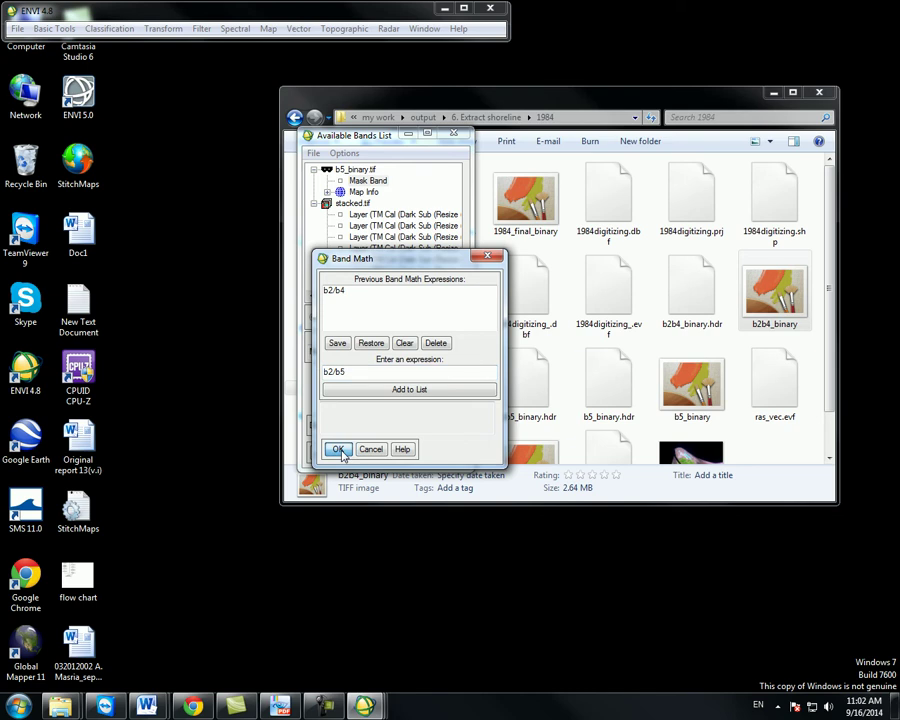
left_click(339, 450)
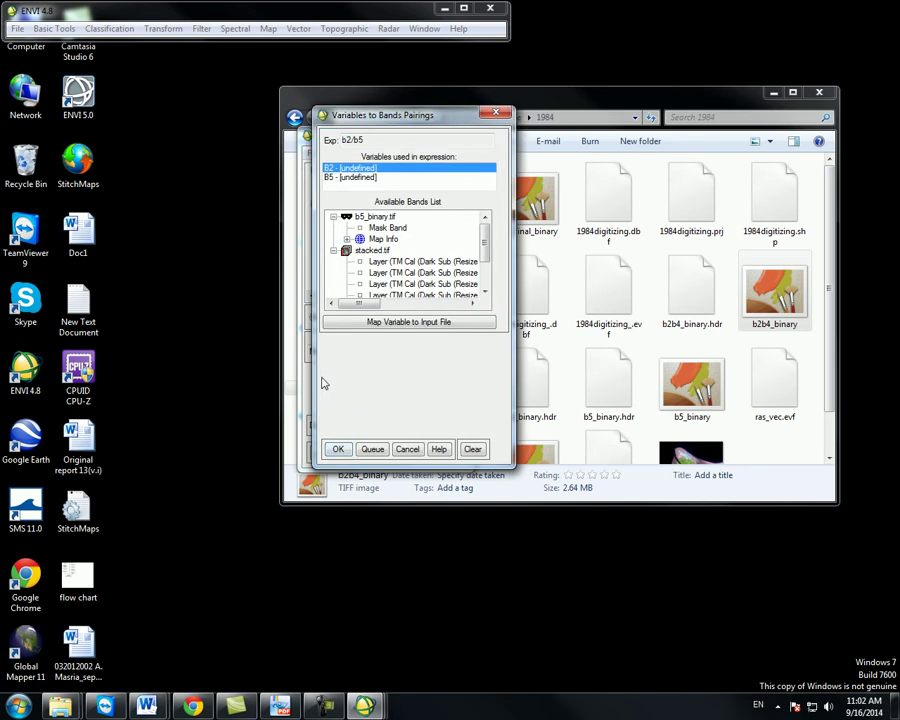
left_click(373, 449)
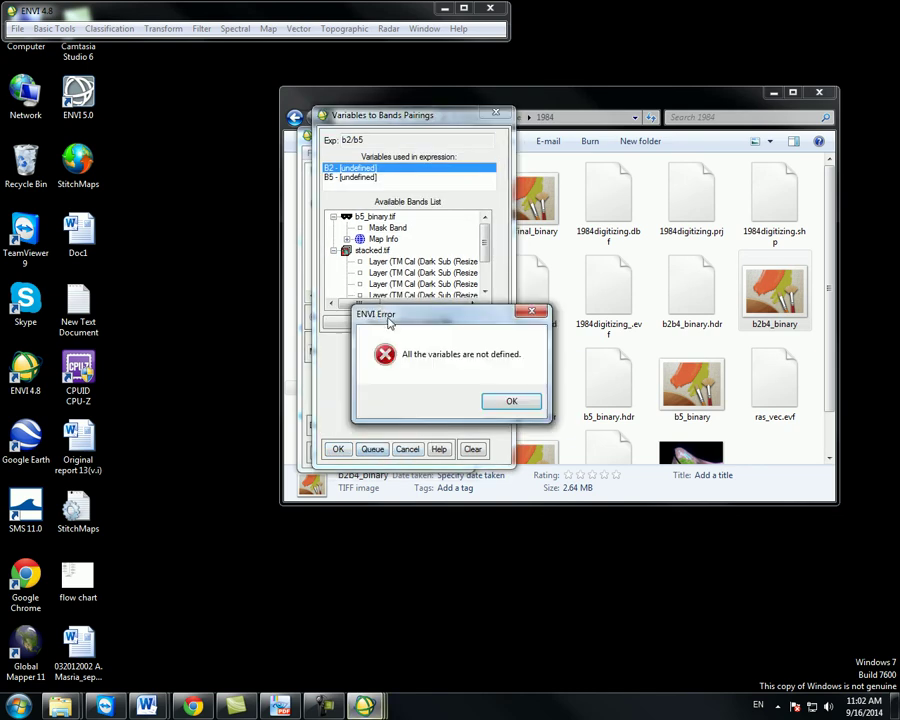
left_click(506, 401)
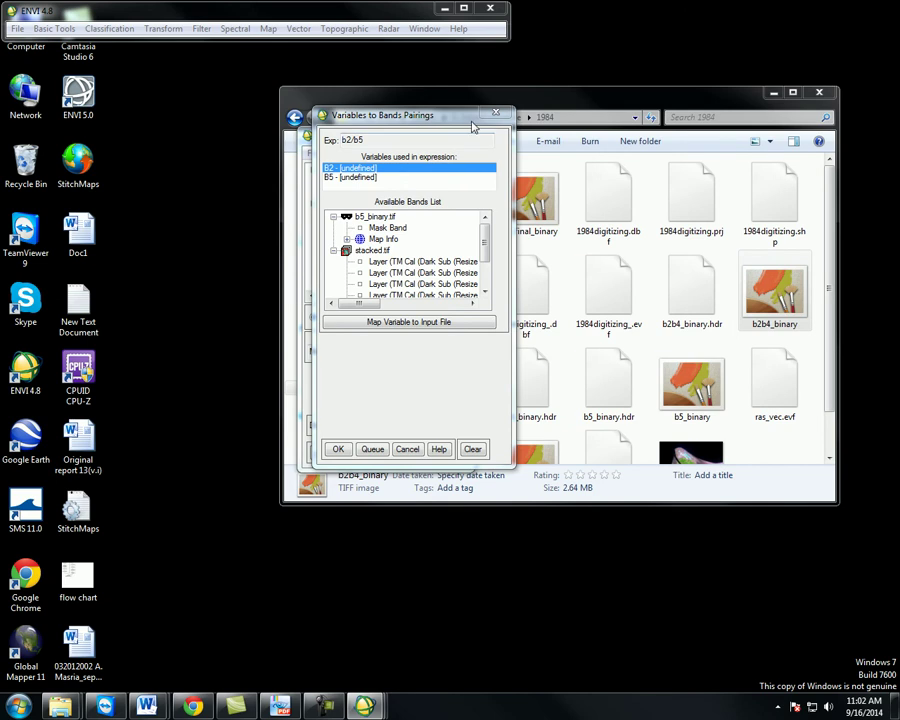
left_click_drag(483, 116, 560, 200)
left_click(573, 194)
- Start Band Math with the expression b2/b4 and assign variable B2 to the band 2 layer of stacked.tif
left_click(54, 28)
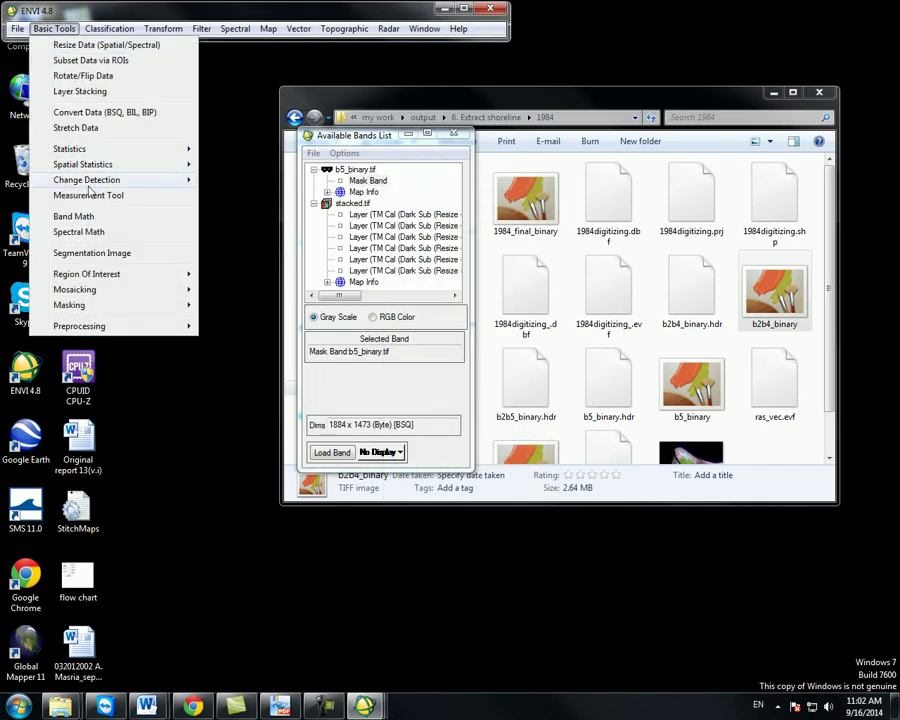
left_click(78, 216)
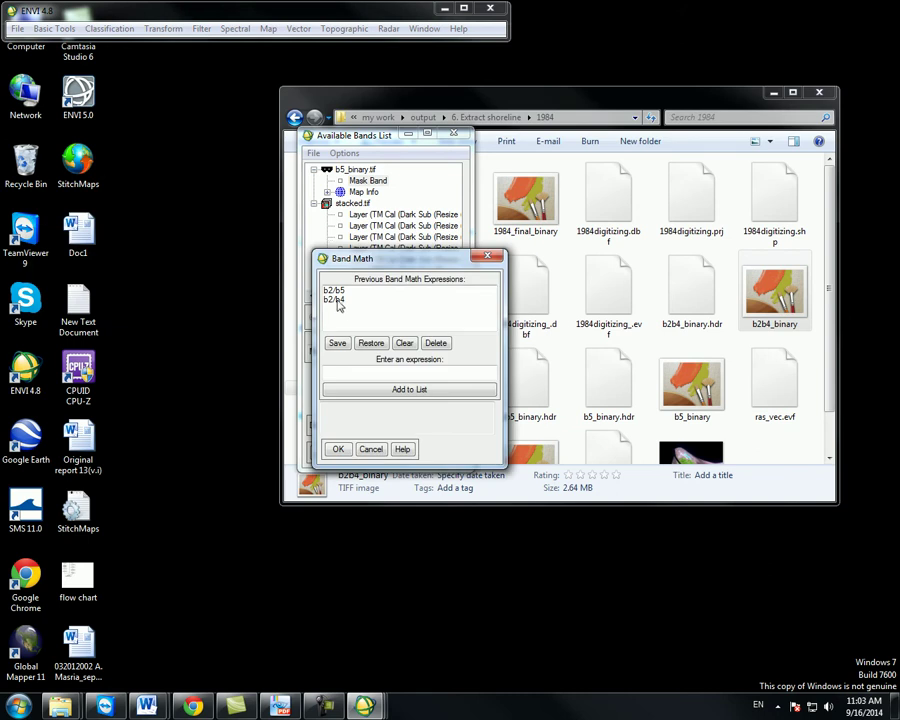
left_click(338, 298)
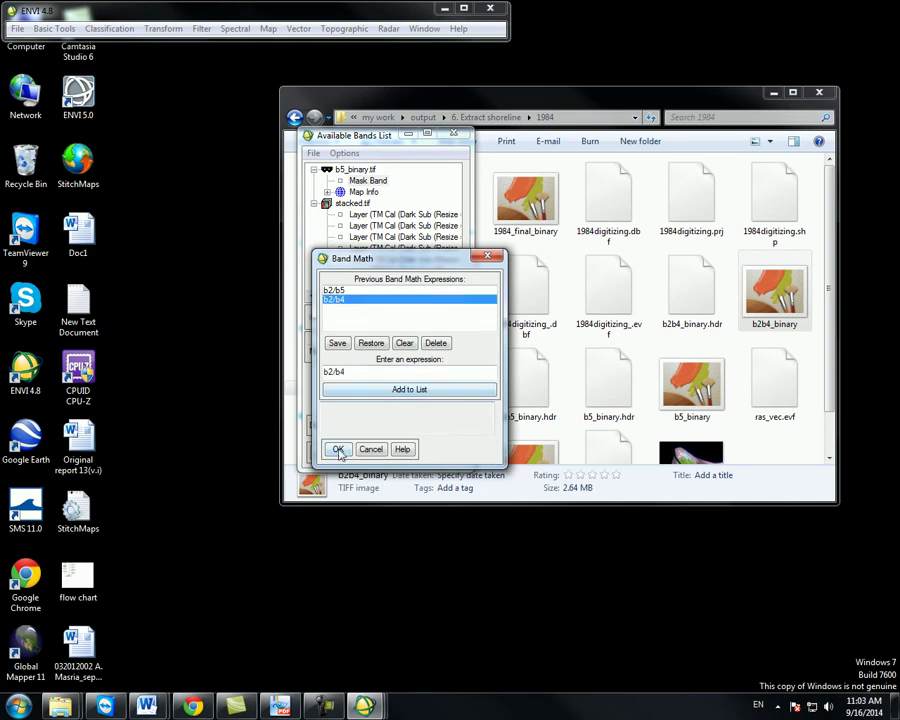
left_click(338, 450)
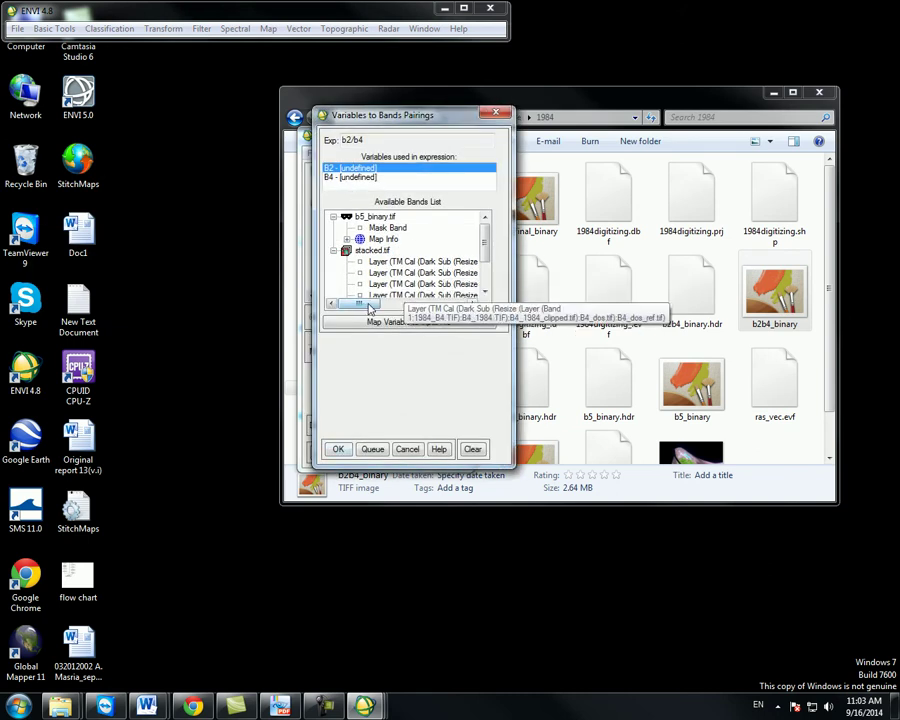
left_click_drag(358, 305, 415, 306)
left_click(395, 240)
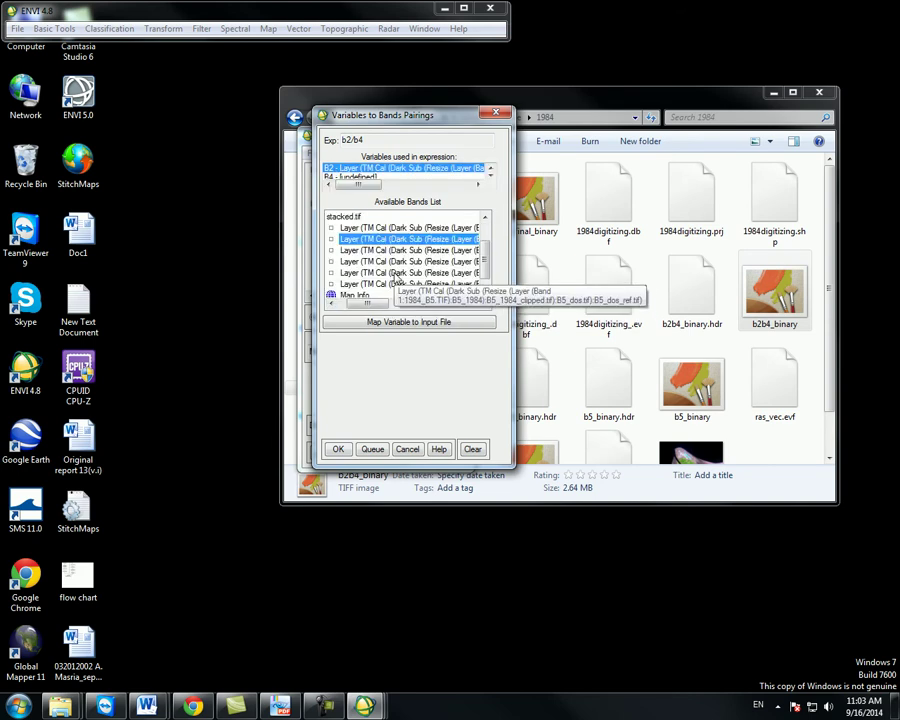
- Assign variable B4 to the band 4 layer of stacked.tif and compute the b2/b4 ratio with output to memory
left_click(489, 175)
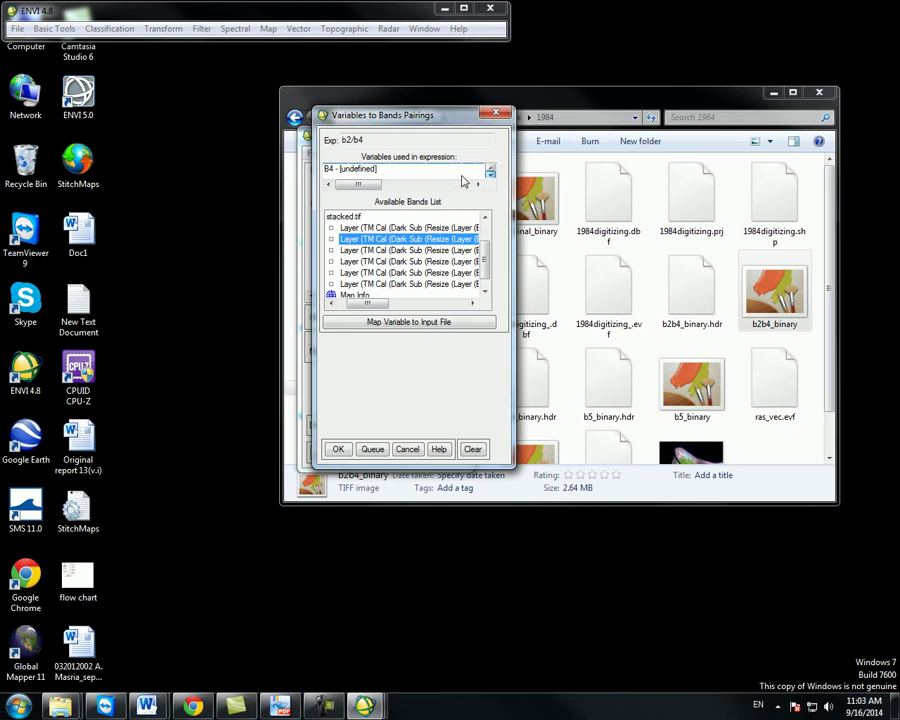
left_click(363, 170)
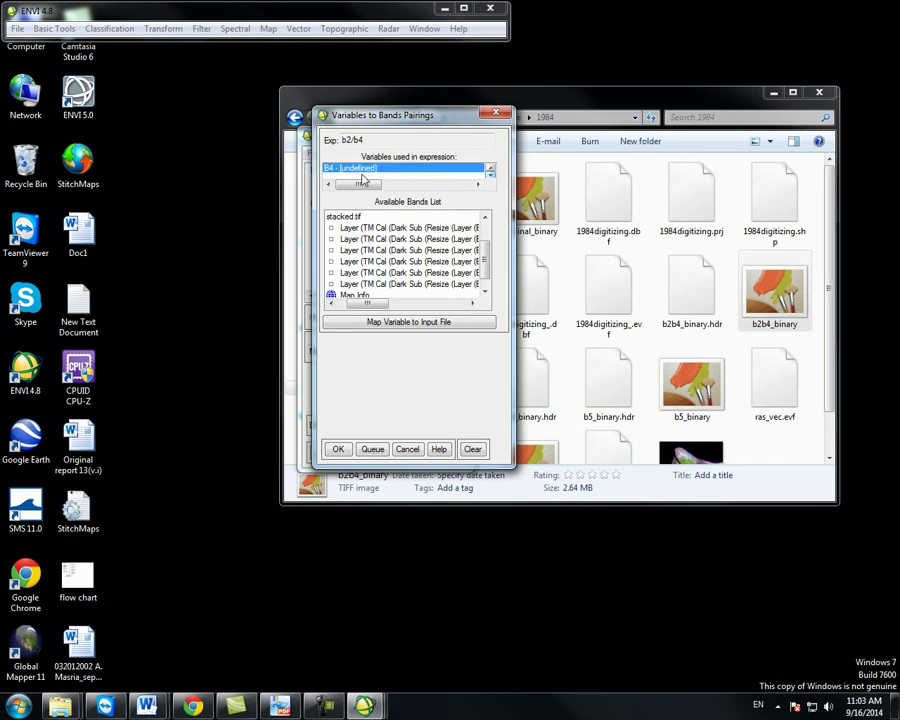
left_click(489, 263)
left_click_drag(372, 304, 412, 303)
left_click(410, 250)
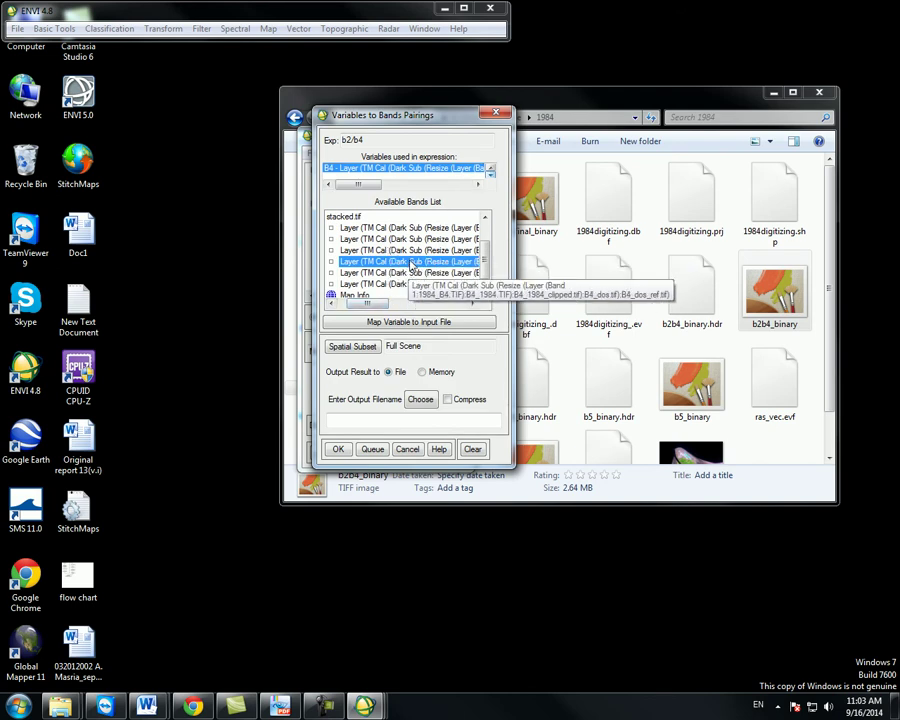
left_click(437, 373)
left_click(338, 449)
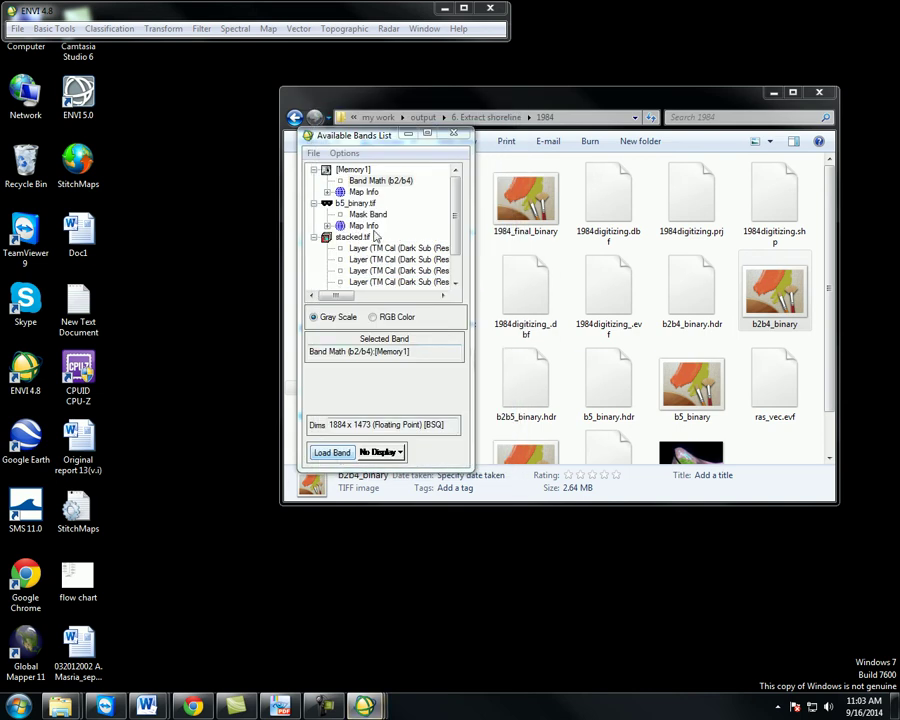
- Start Band Math with the expression b2/b5 and assign variable B2 to the band 2 layer of stacked.tif
left_click(44, 30)
left_click(104, 216)
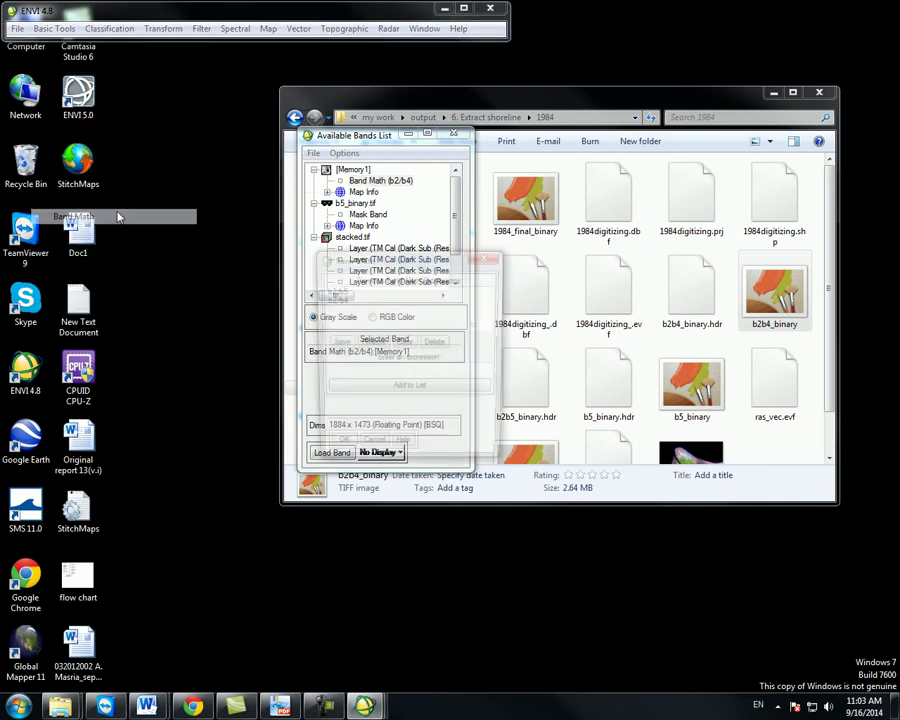
left_click(334, 290)
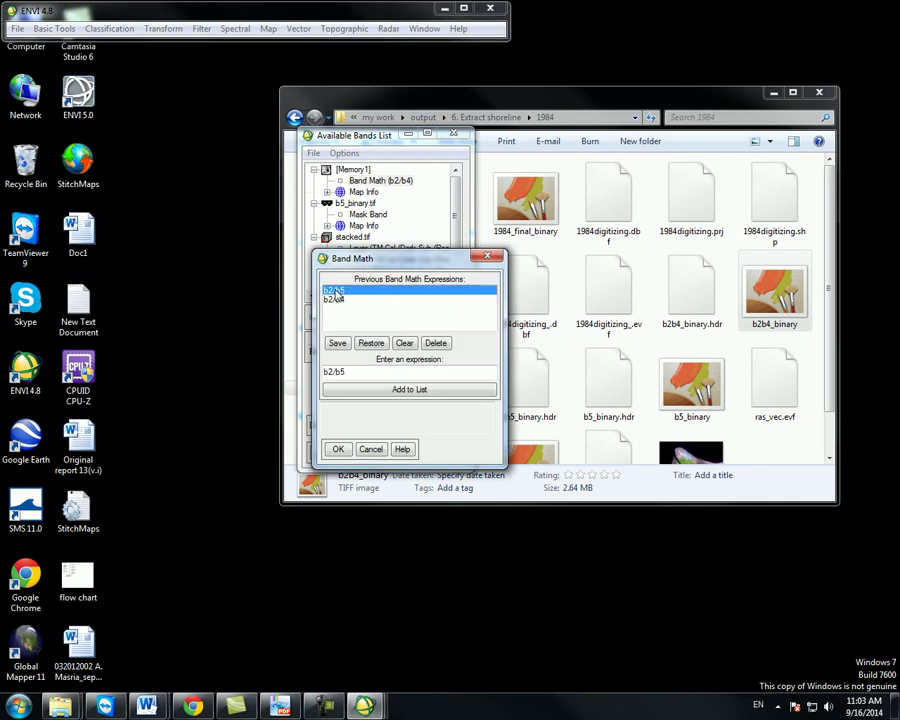
left_click(338, 449)
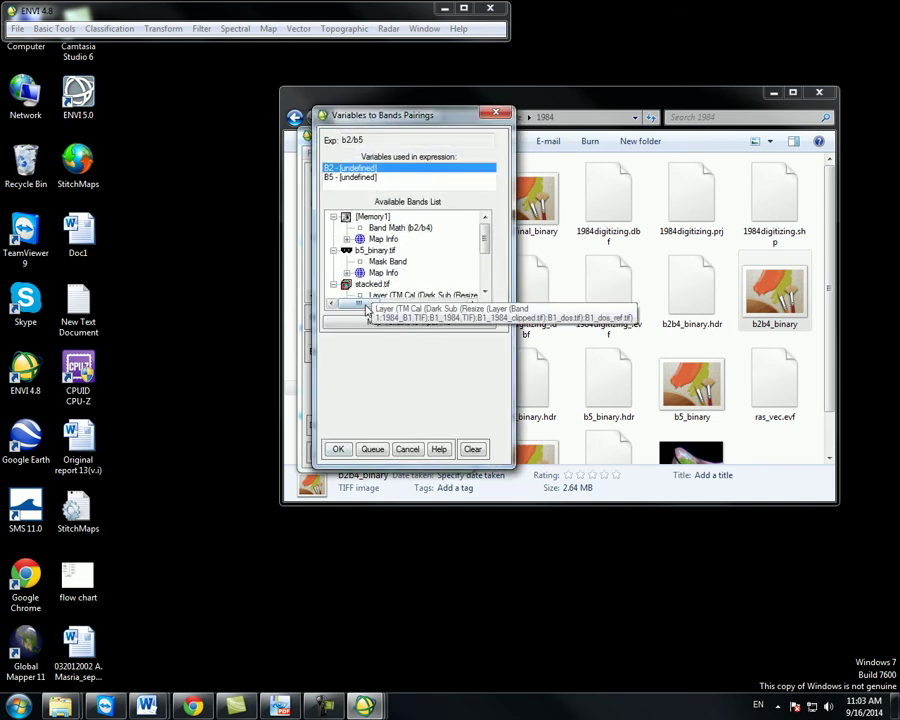
scroll(470, 250, "down", 4)
left_click_drag(360, 304, 407, 305)
left_click(405, 272)
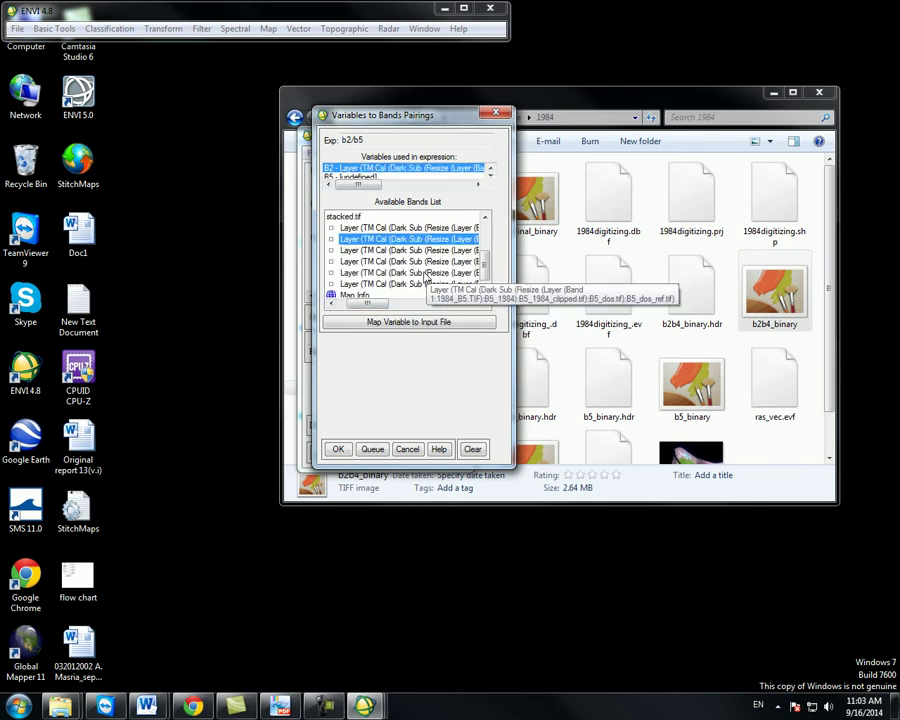
- Assign variable B5 to the band 5 layer of stacked.tif and compute the b2/b5 ratio with output to memory
left_click(382, 178)
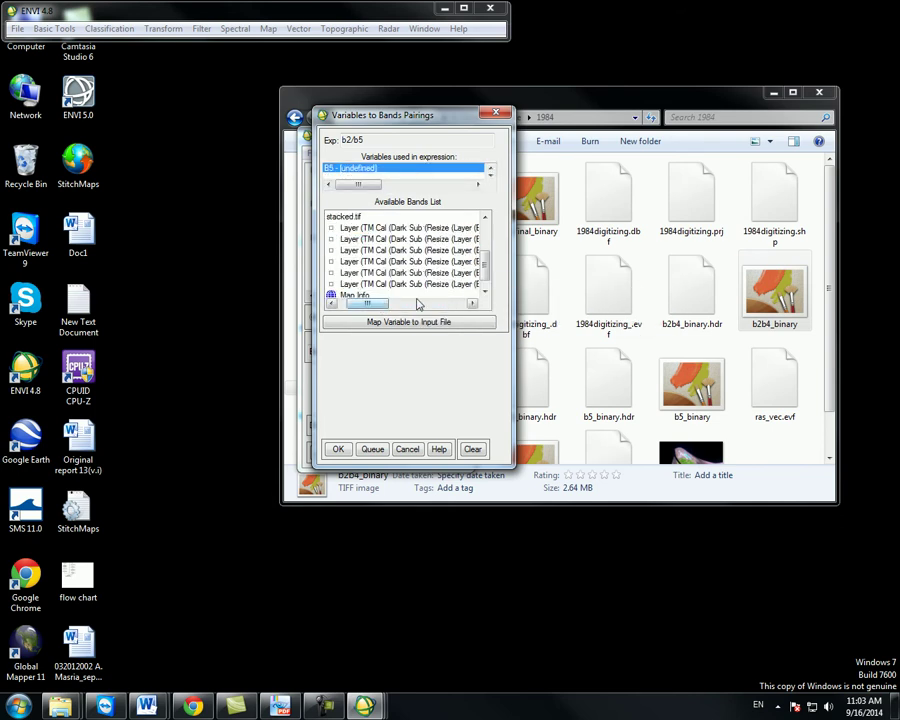
left_click_drag(357, 306, 454, 305)
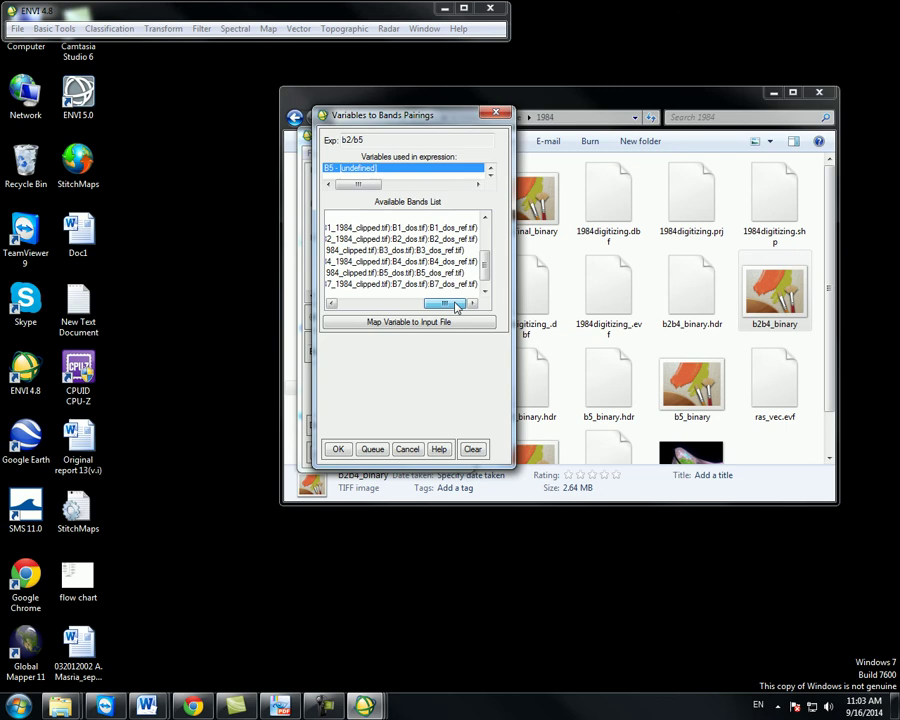
left_click(405, 276)
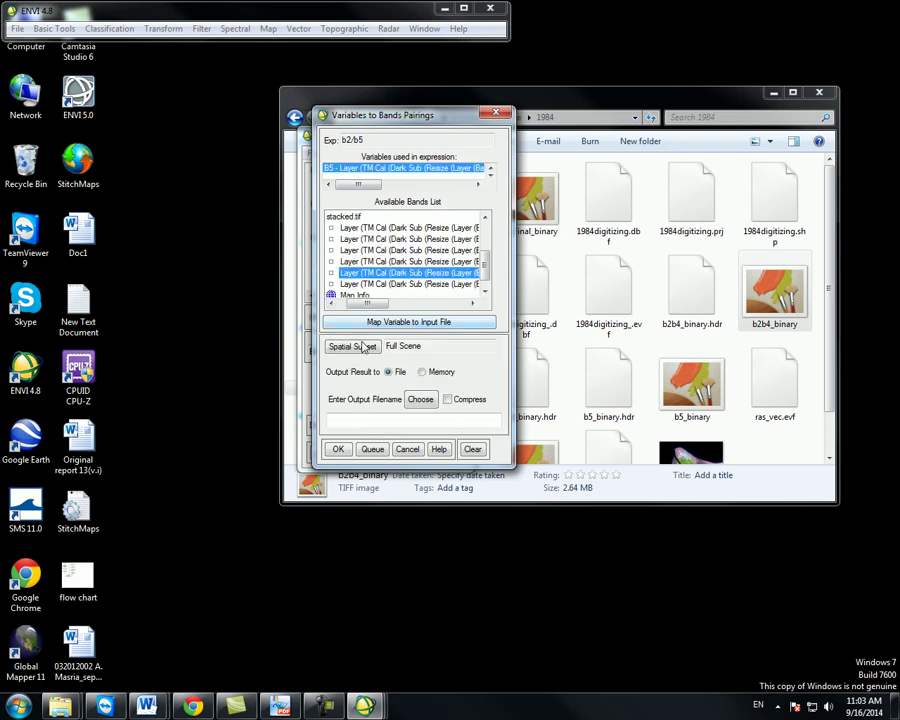
left_click(432, 377)
left_click(338, 449)
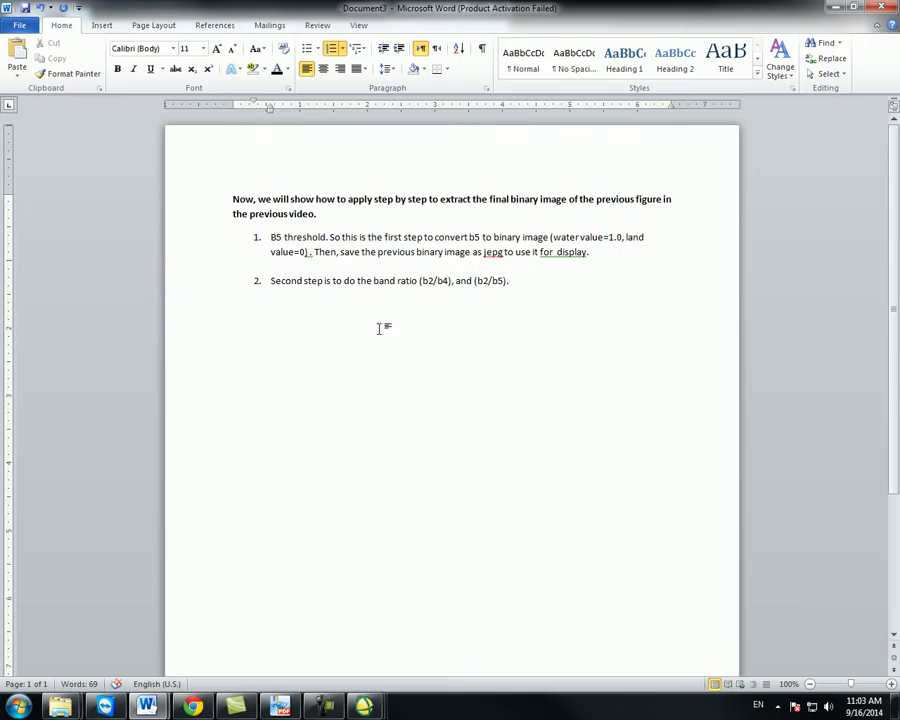
- In the Word document, add a third list item reading "Next. Is to convert the two band ratios to binary image"
left_click(524, 281)
key("Return")
type("next. Is to convert the two band ratios to")
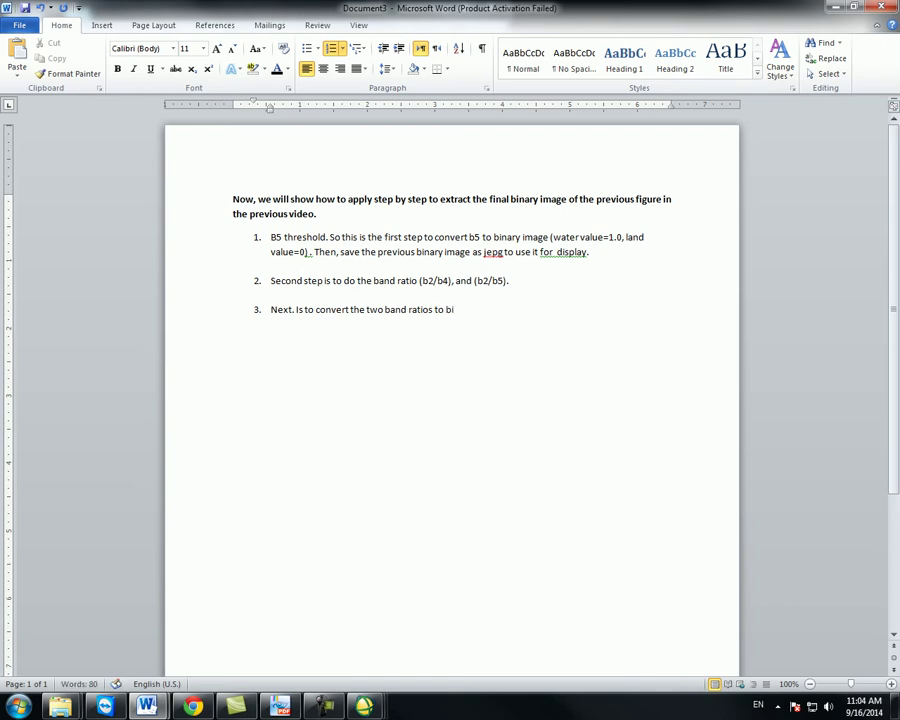
type("binary image")
- Insert "each image" before "two band ratios" in the third list item and end the sentence with a period
double_click(369, 309)
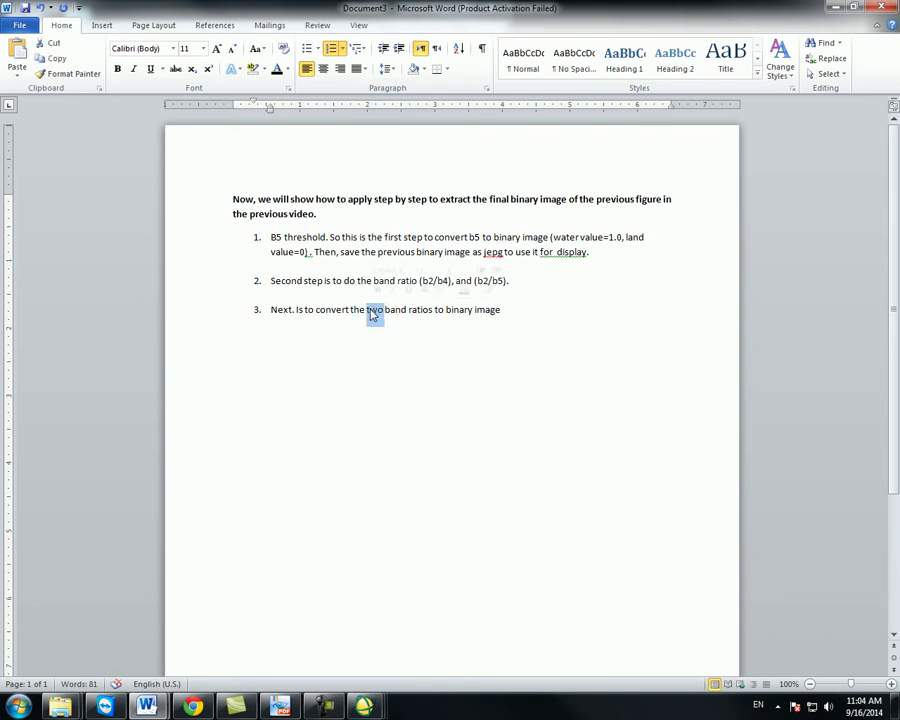
left_click(368, 309)
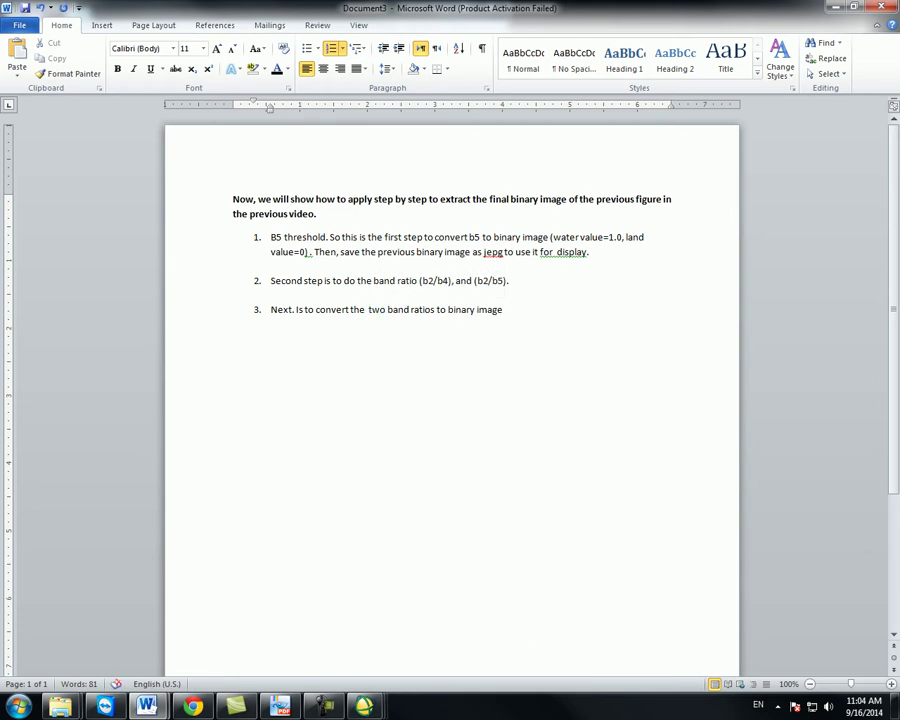
type("each ")
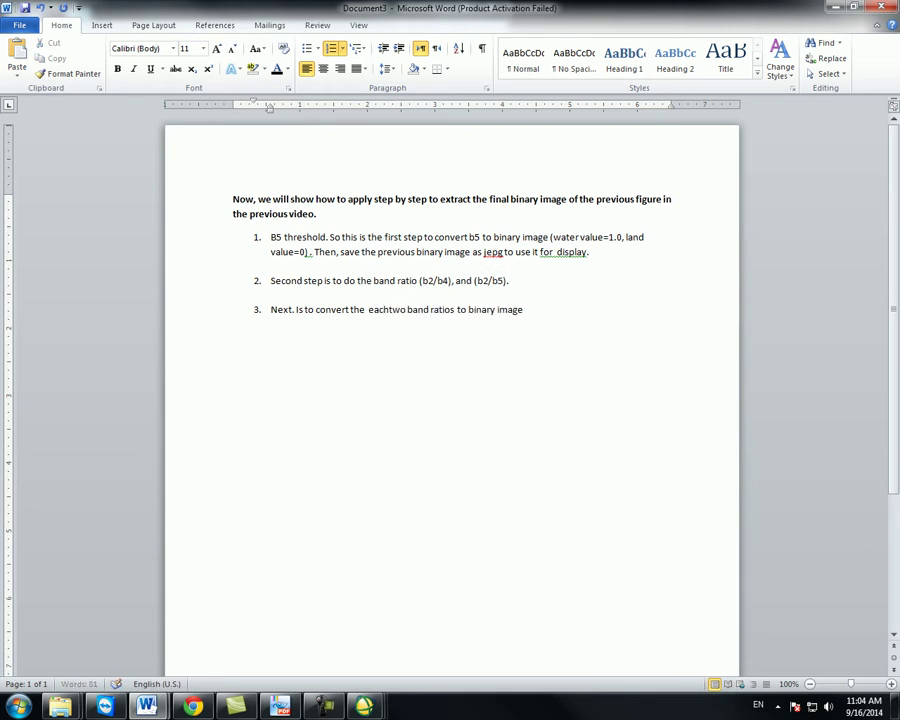
type("image")
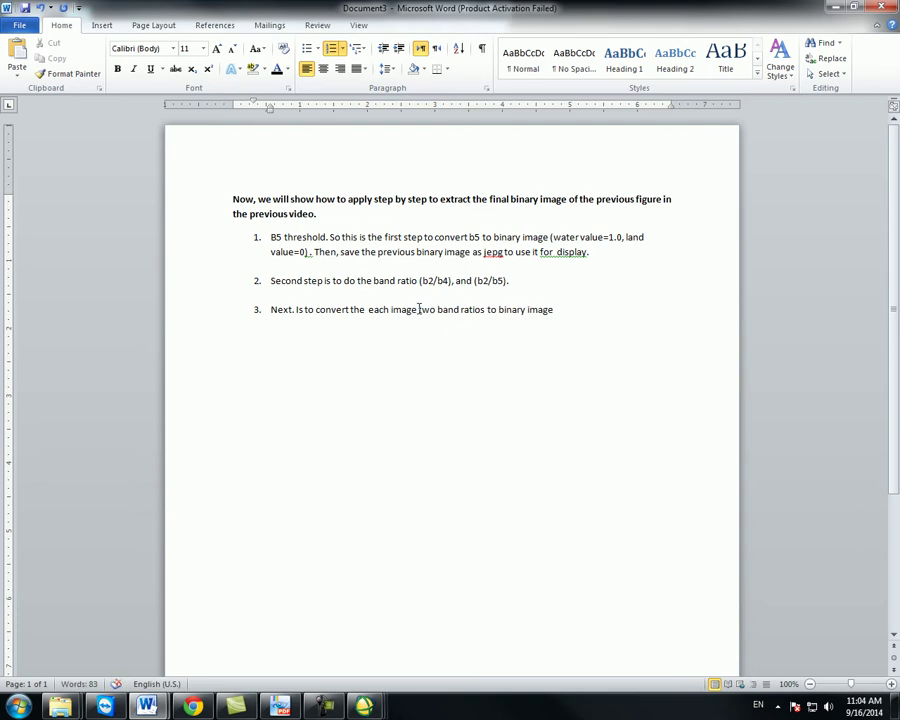
left_click_drag(419, 309, 488, 309)
left_click_drag(421, 281, 552, 310)
left_click(556, 310)
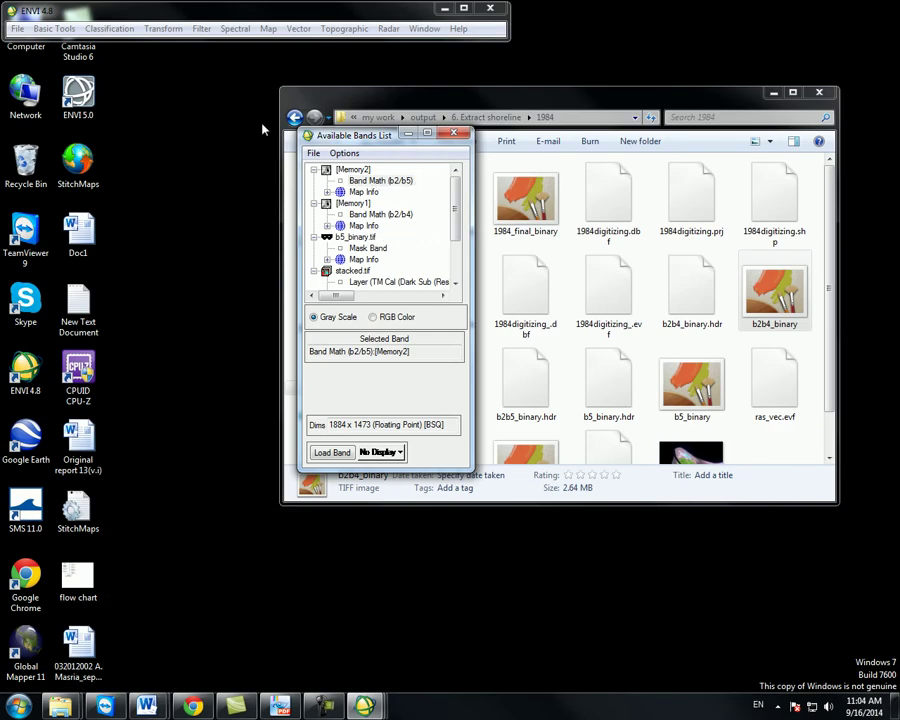
- Back in ENVI, display the b2/b4 band ratio, centre the view on the coast and show pixel values with Cursor Location/Value
left_click(380, 214)
left_click(332, 452)
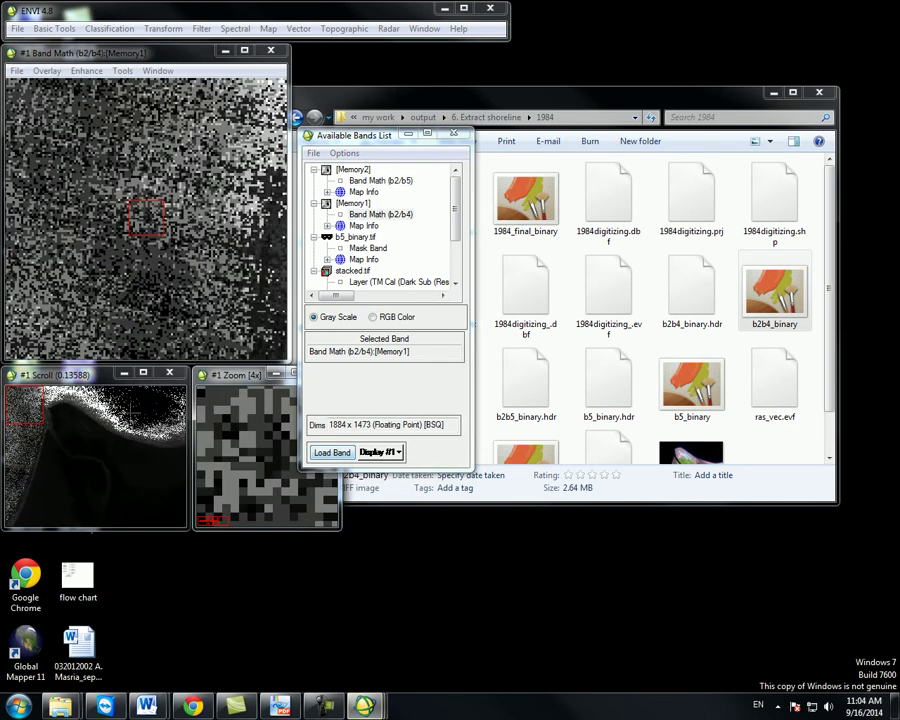
left_click(104, 410)
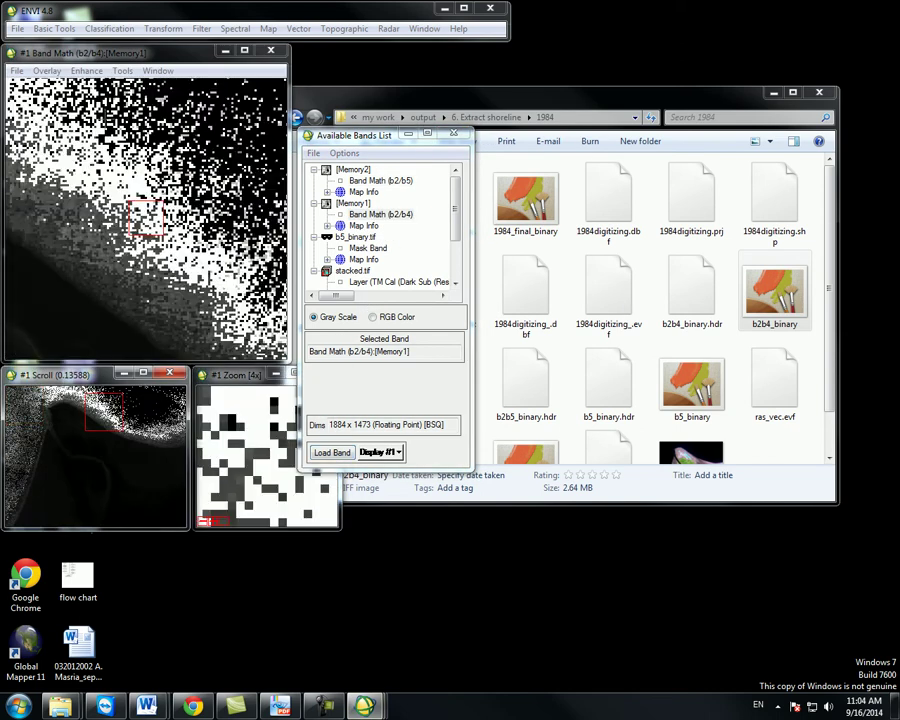
left_click(118, 71)
left_click(150, 175)
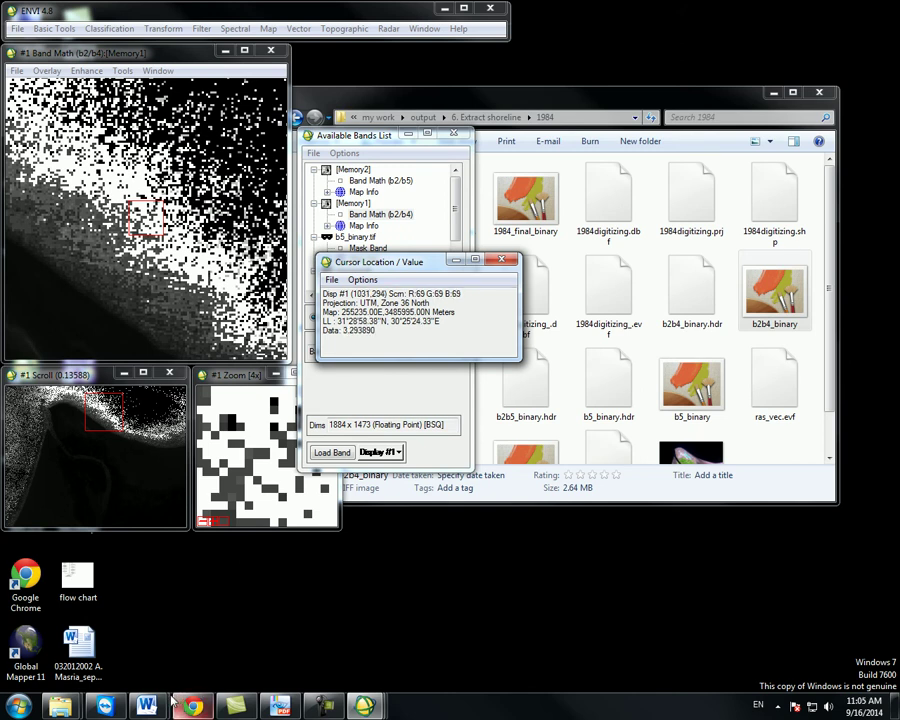
- In the Word document, extend the third list item with "By checking pixel values that separate the land and the water"
mouse_move(150, 705)
left_click(243, 653)
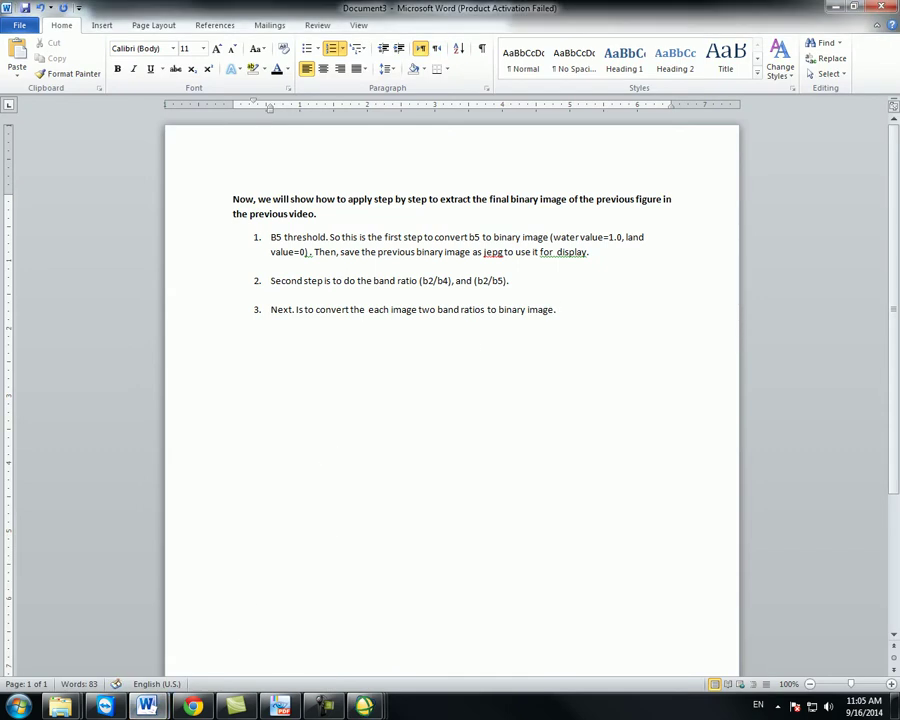
type("binary image. By checking pixel ")
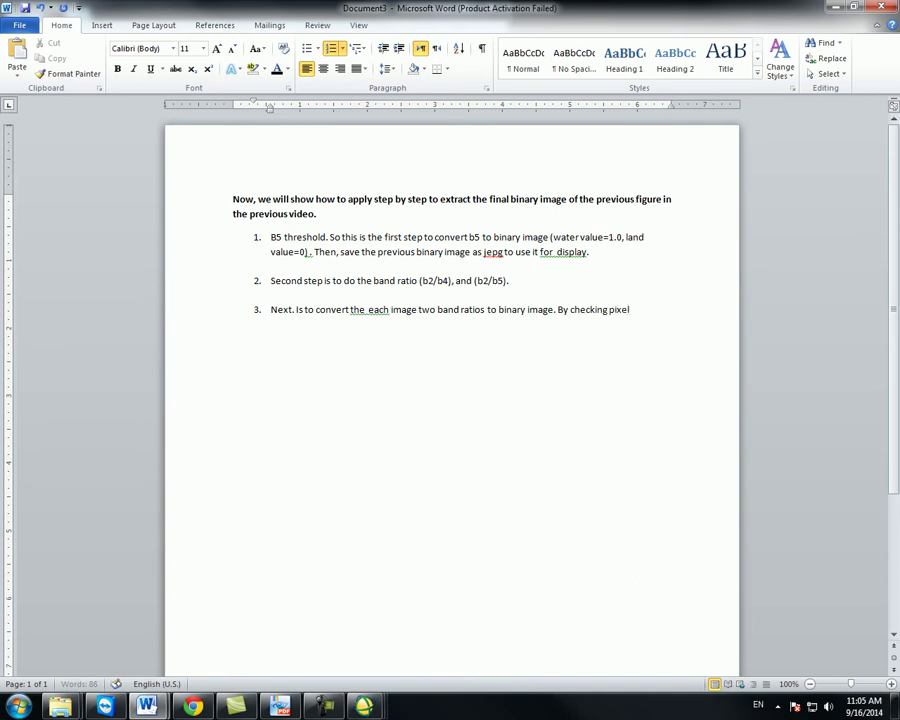
type("va")
type("lues tha")
type("lan")
type("d and the")
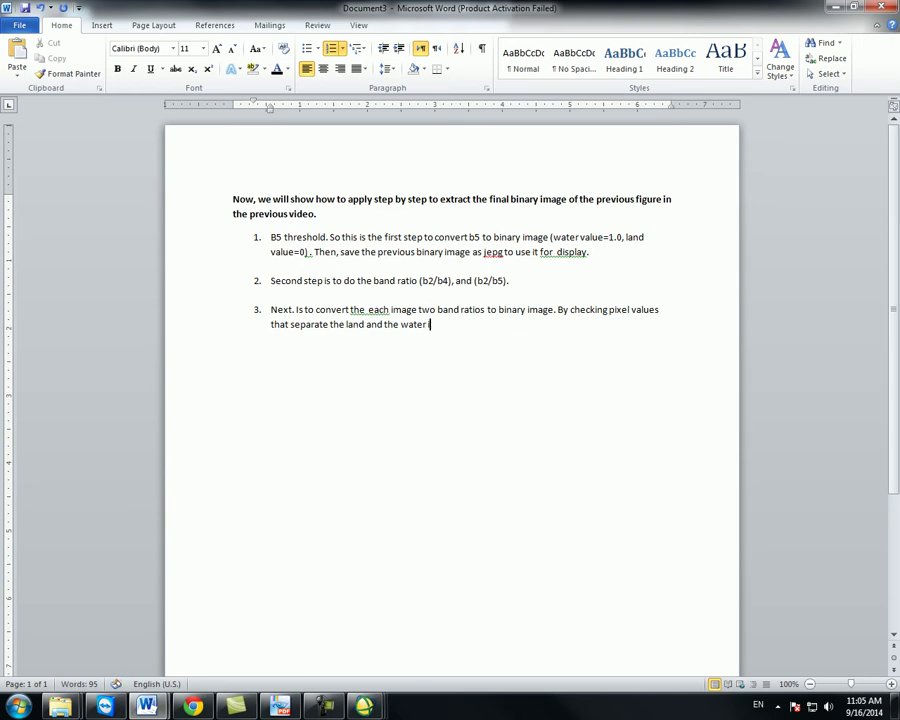
type("water (1.0) as")
key("BackSpace")
key("BackSpace")
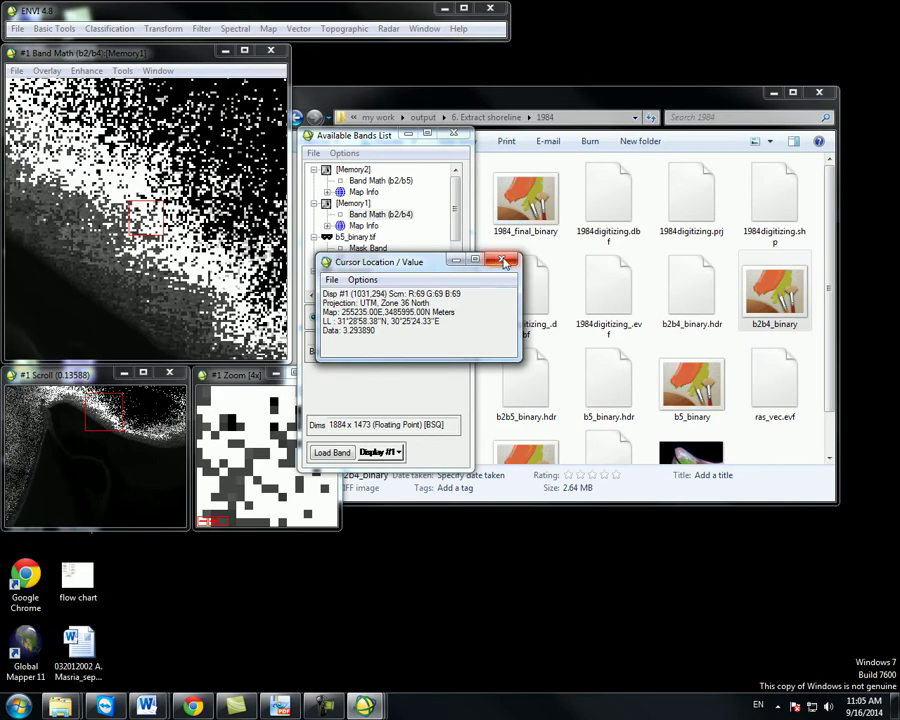
- Back in ENVI, close the Cursor Location/Value window and start building a mask for the b2/b4 display
left_click(503, 261)
left_click(124, 71)
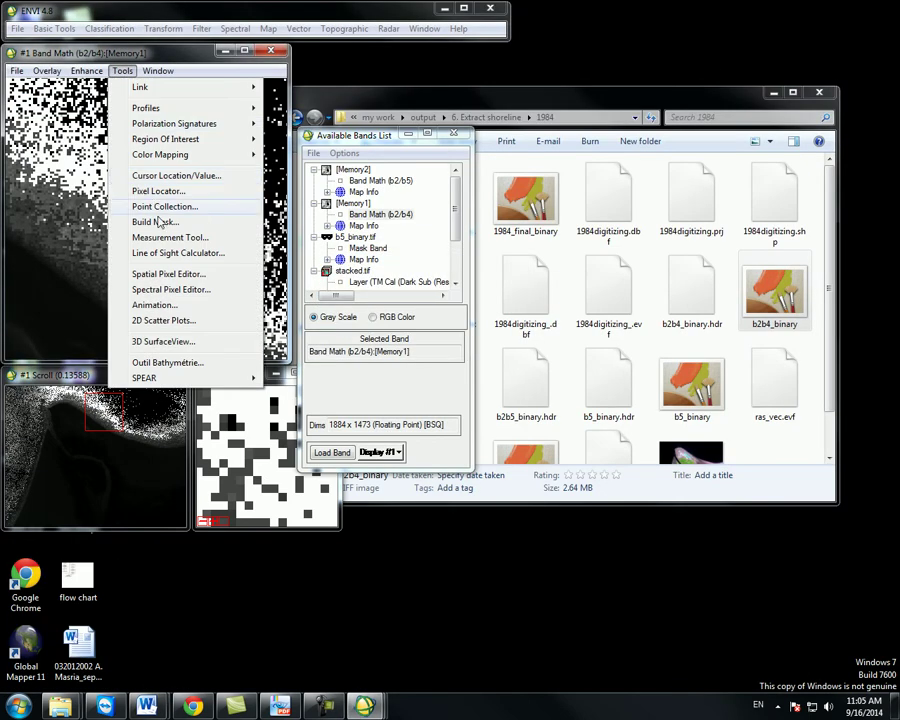
left_click(156, 222)
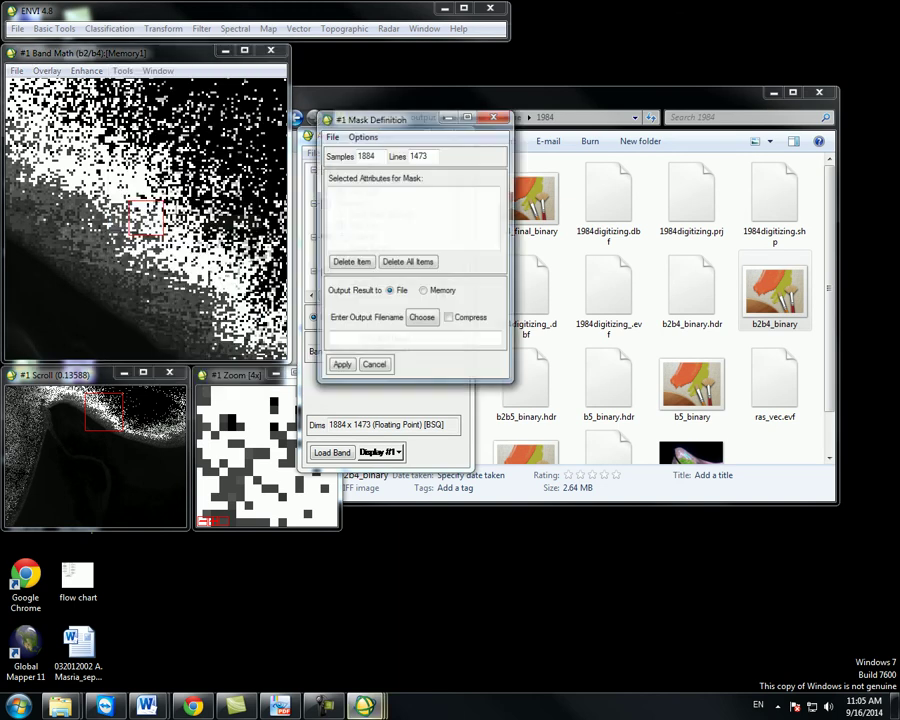
left_click(364, 140)
left_click(374, 152)
left_click_drag(338, 124, 600, 216)
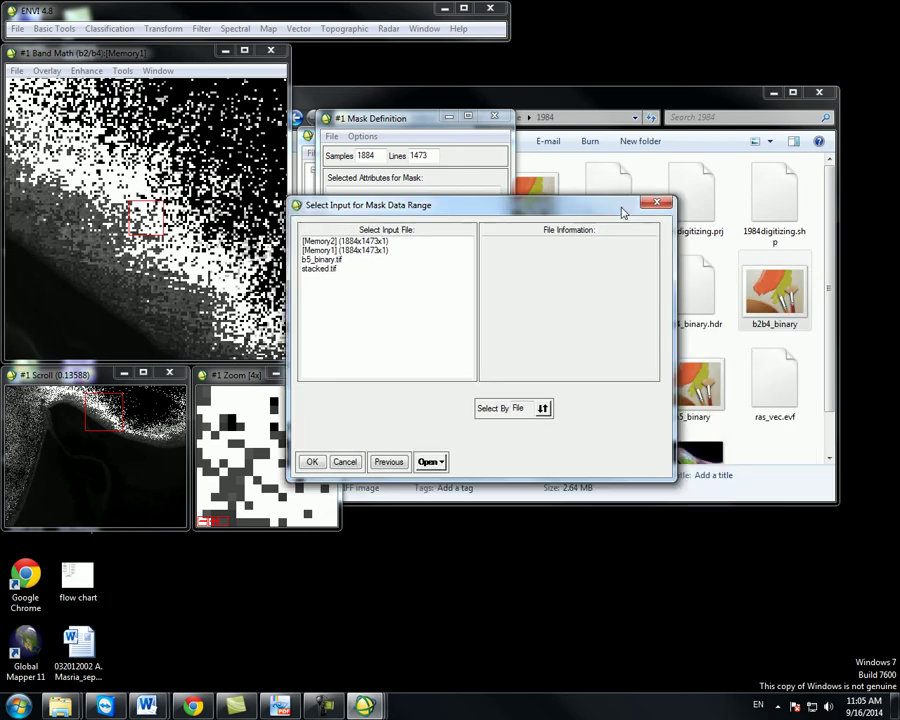
left_click(424, 120)
double_click(424, 120)
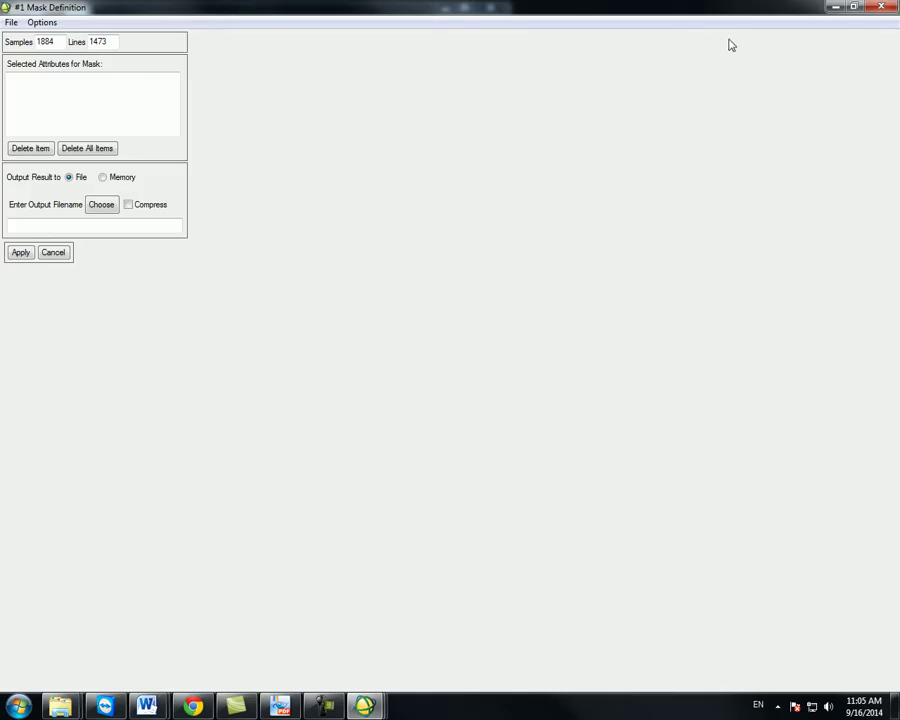
double_click(590, 7)
left_click_drag(410, 124, 569, 132)
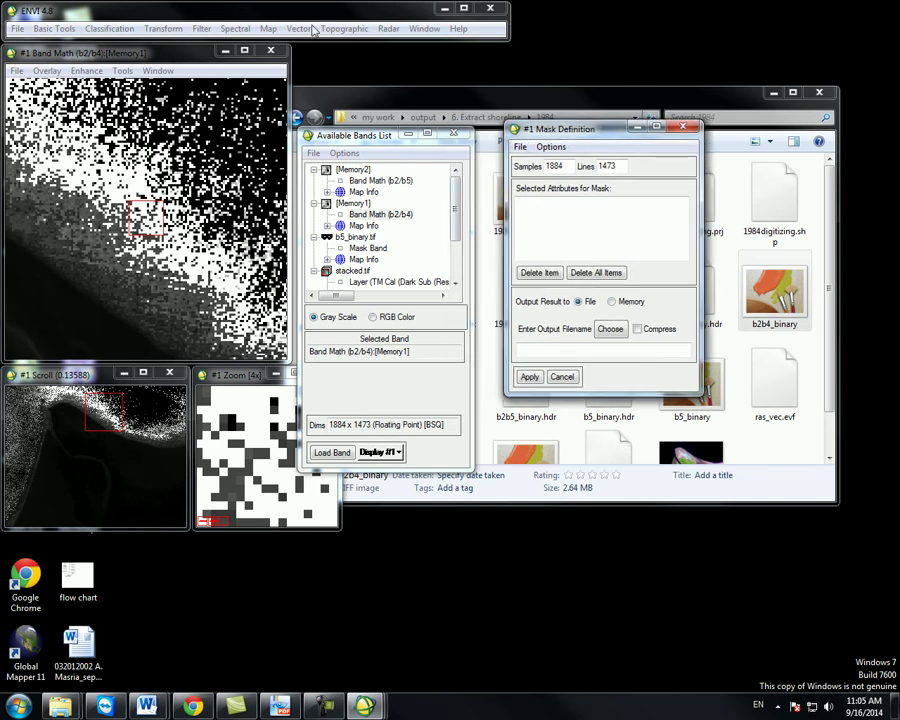
- Import a data range into the mask definition, using the b2/b4 band ratio in [Memory1] as input
left_click(122, 70)
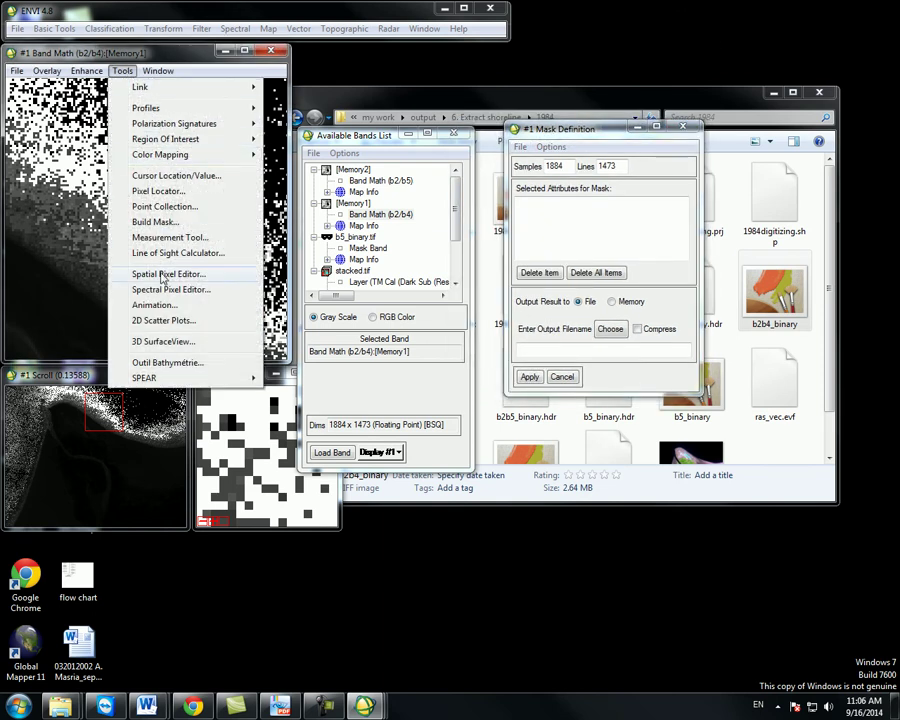
left_click(155, 222)
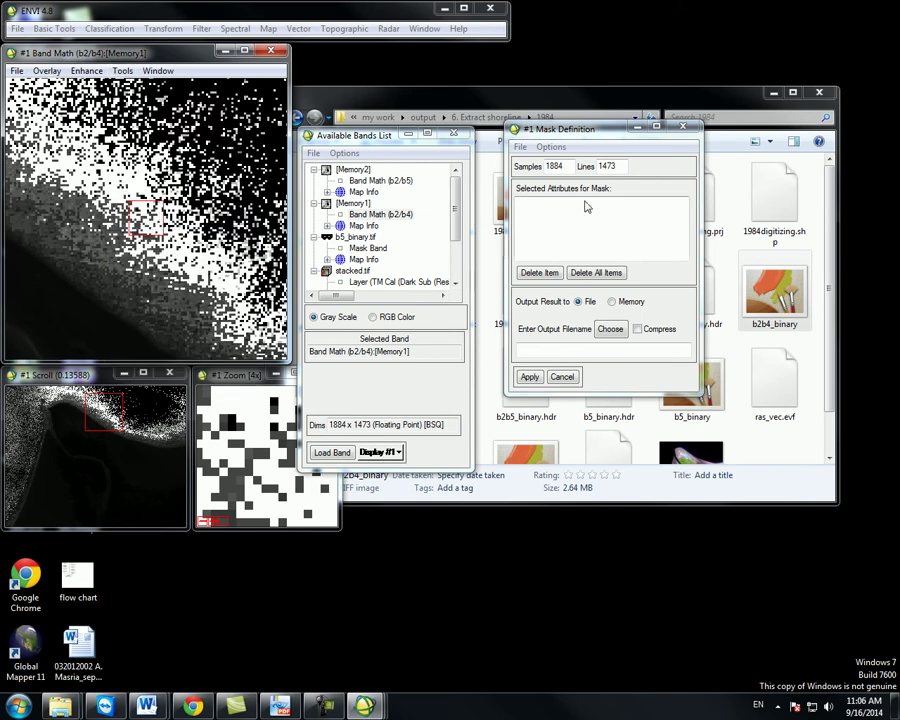
left_click(551, 146)
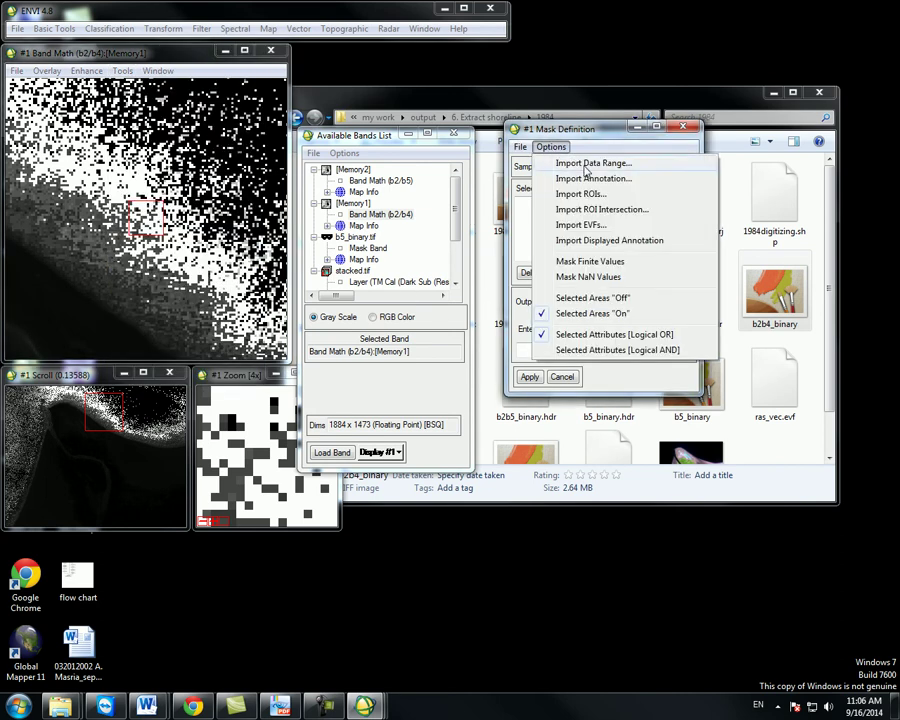
left_click(582, 165)
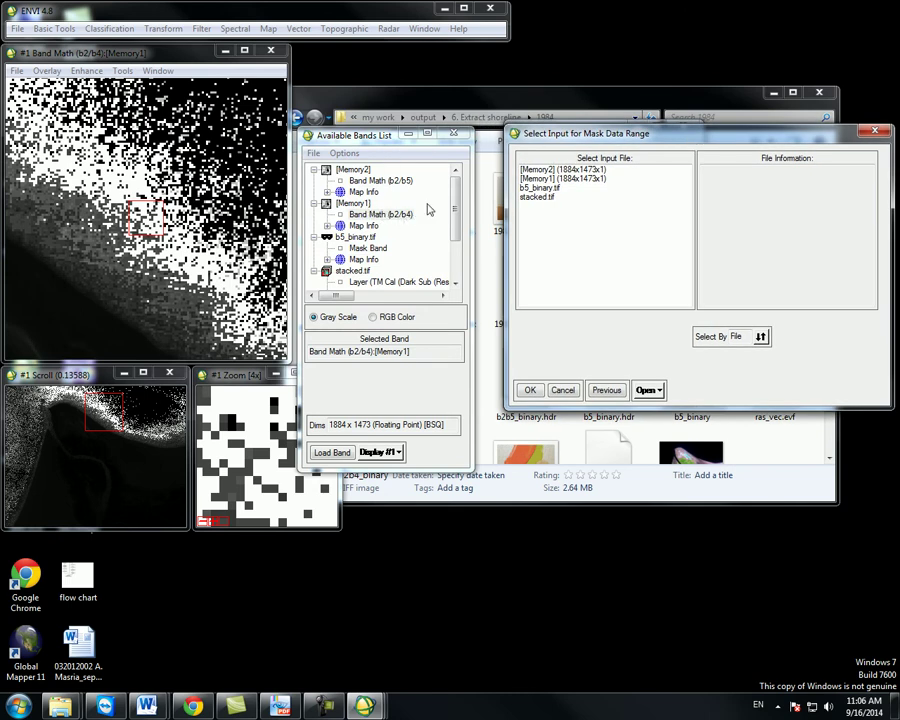
left_click(563, 178)
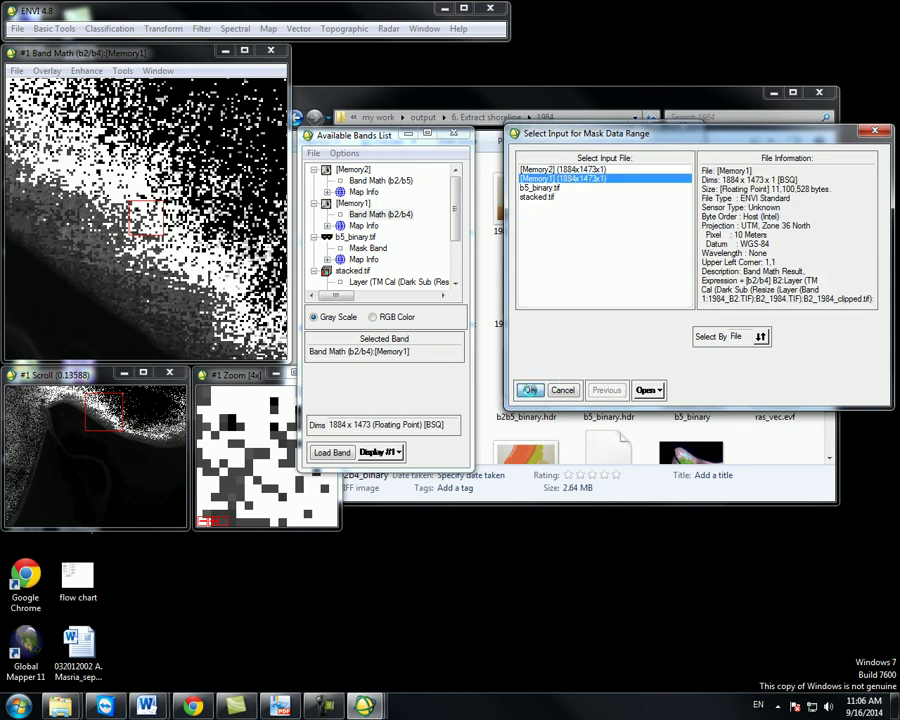
left_click(530, 391)
- Set the mask's data range to 0 to 1 and switch the selected areas to "Off"
left_click(403, 332)
type("0")
left_click(413, 353)
type("1")
left_click(338, 418)
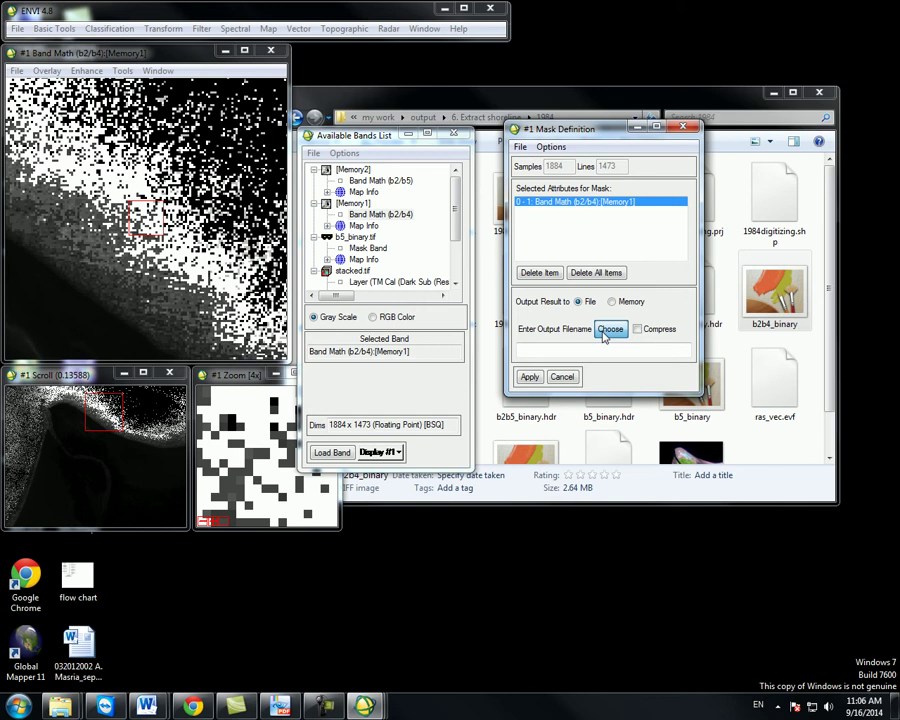
left_click(551, 147)
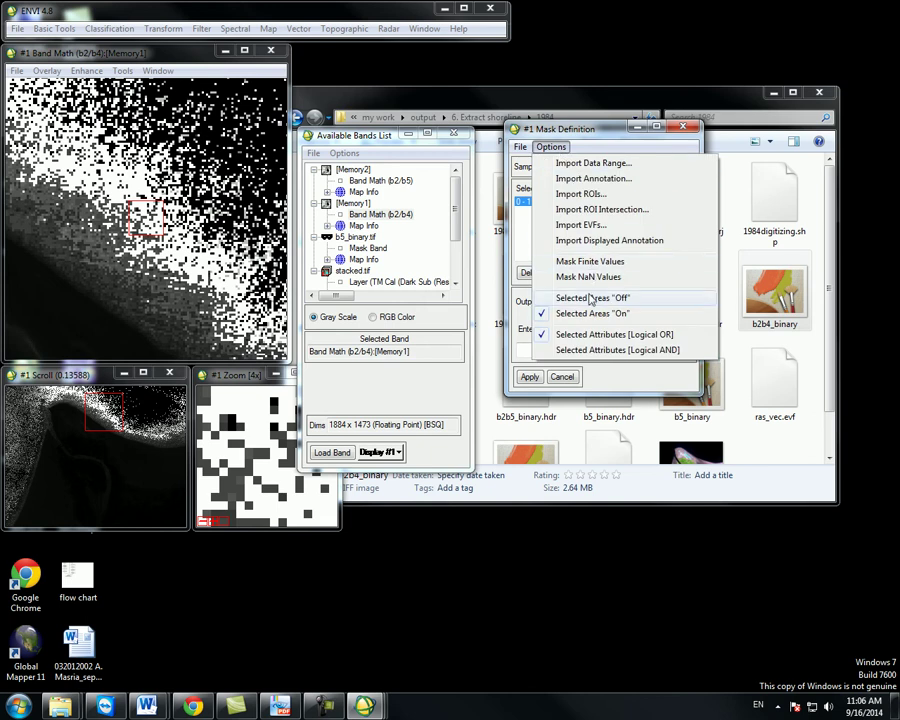
left_click(591, 298)
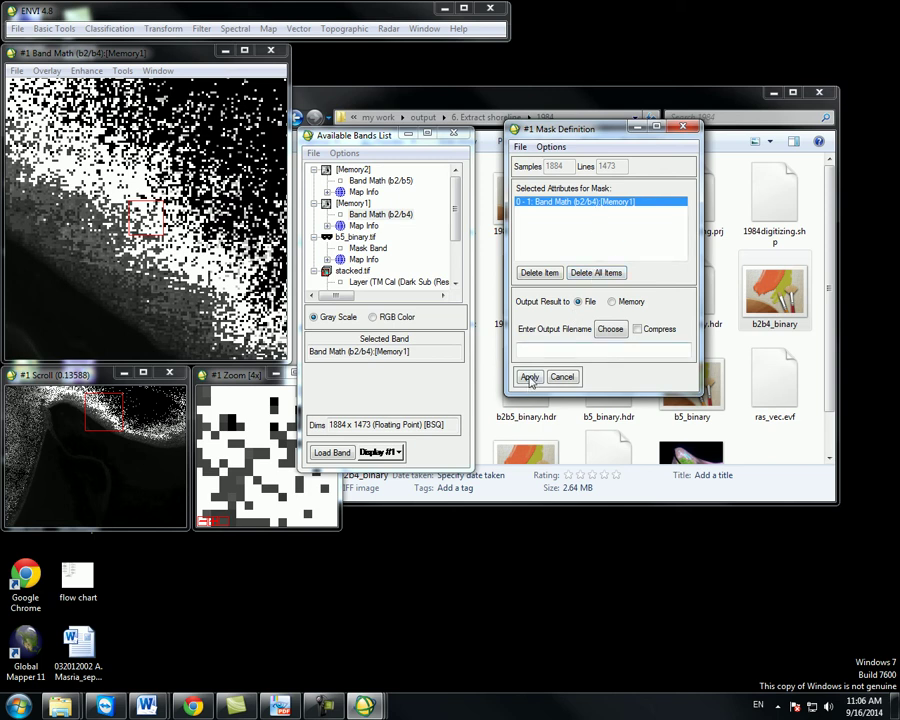
- Output the b2/b4 mask to b2b4_binary.tif in the 1984 folder, overwriting the existing file, and apply it
left_click(608, 329)
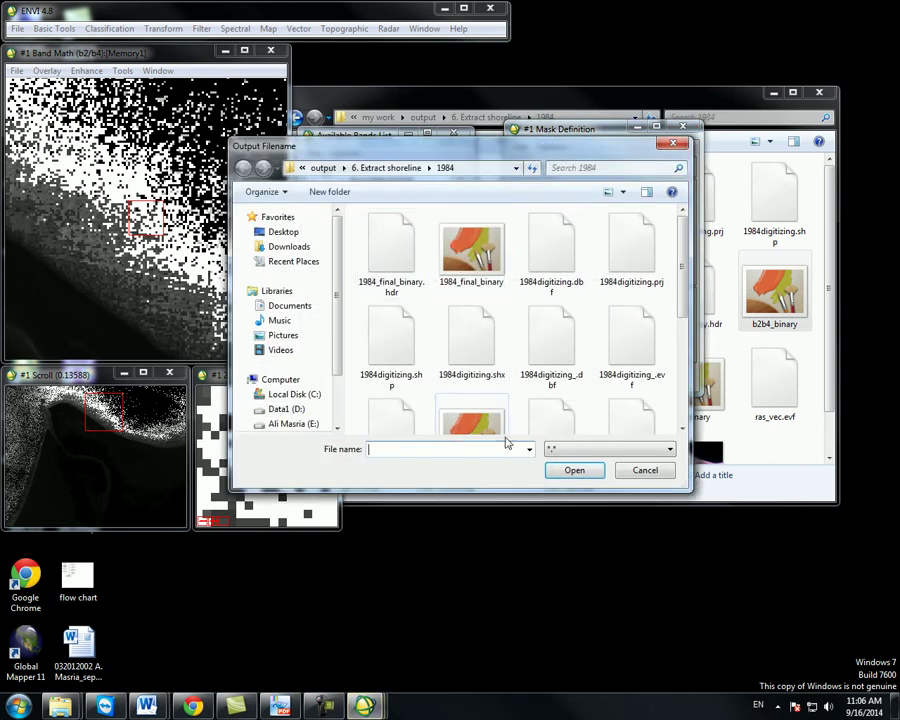
scroll(687, 330, "down", 1)
scroll(635, 356, "down", 1)
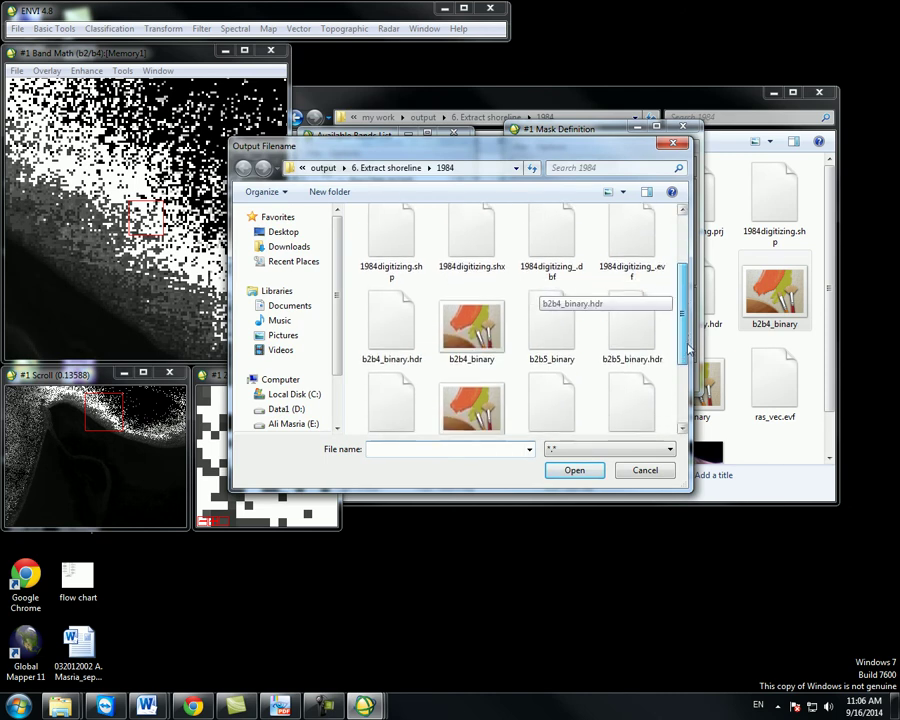
left_click(470, 335)
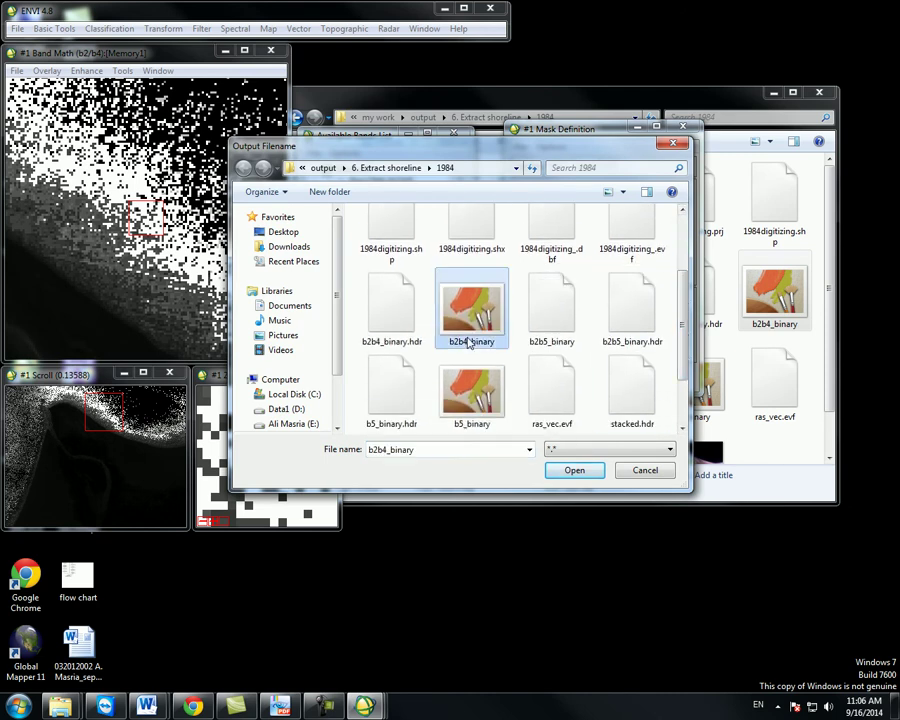
left_click(420, 449)
left_click(420, 449)
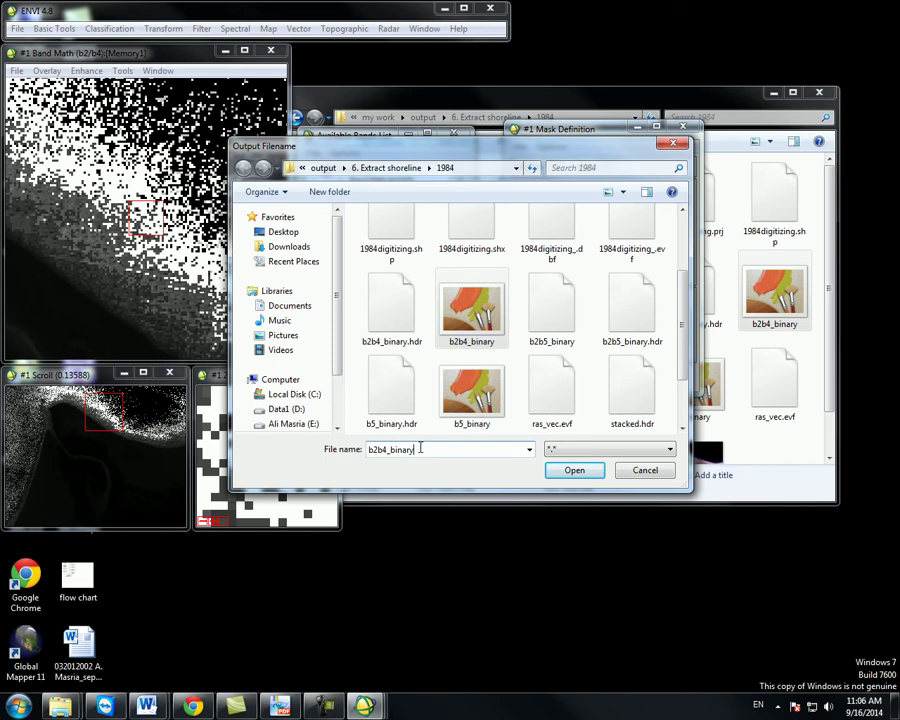
type(".ti")
left_click(421, 448)
type("f")
left_click(575, 471)
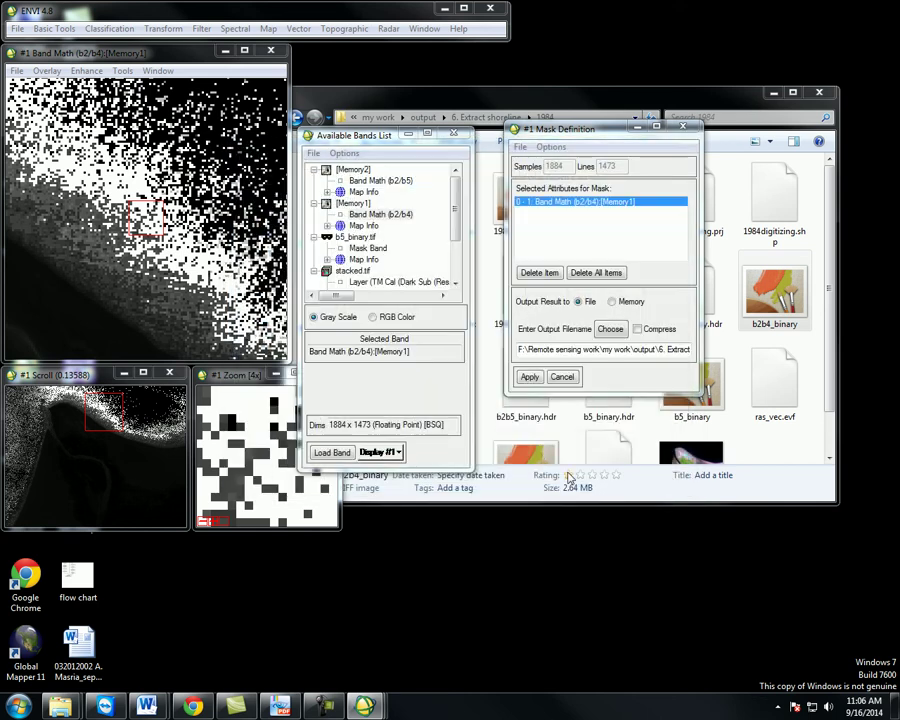
left_click(529, 377)
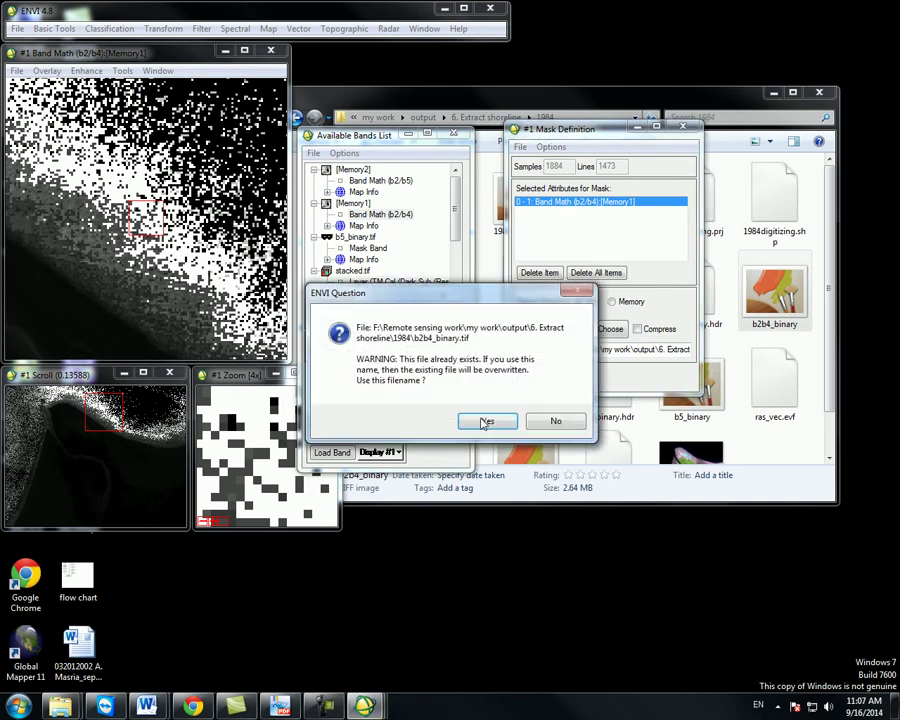
left_click(488, 418)
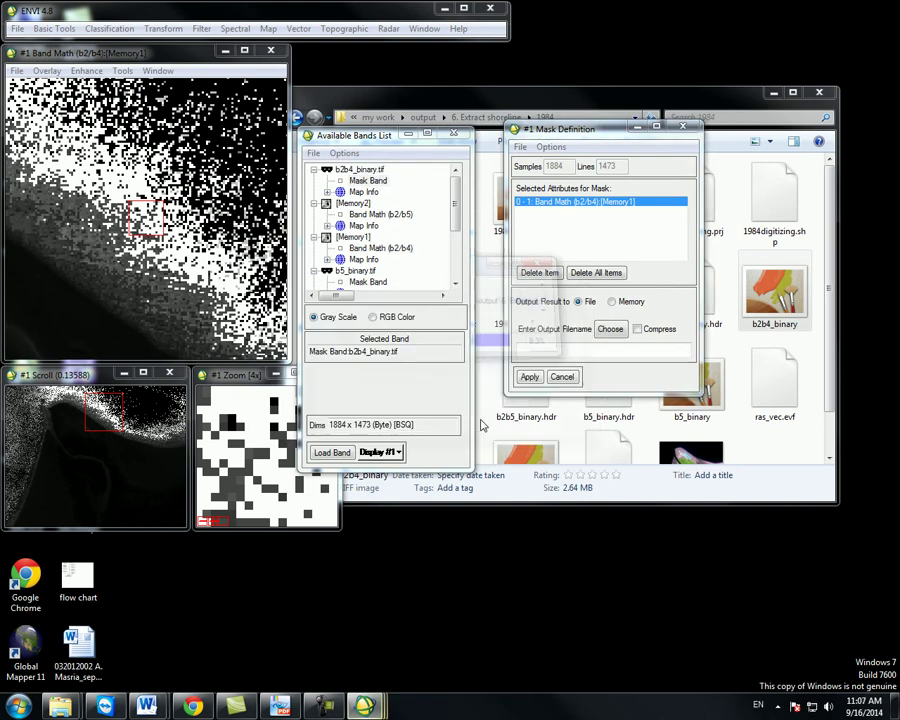
- Load the b2b4_binary.tif mask band in a second display, check its pixel values with Cursor Location/Value, and close that display
right_click(376, 184)
left_click(420, 193)
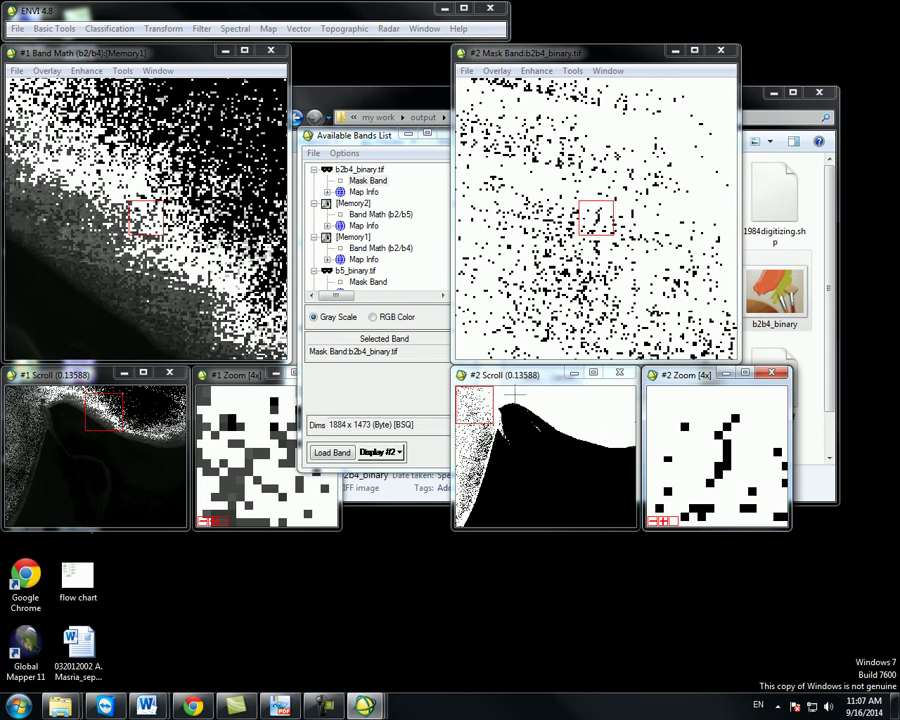
left_click(722, 53)
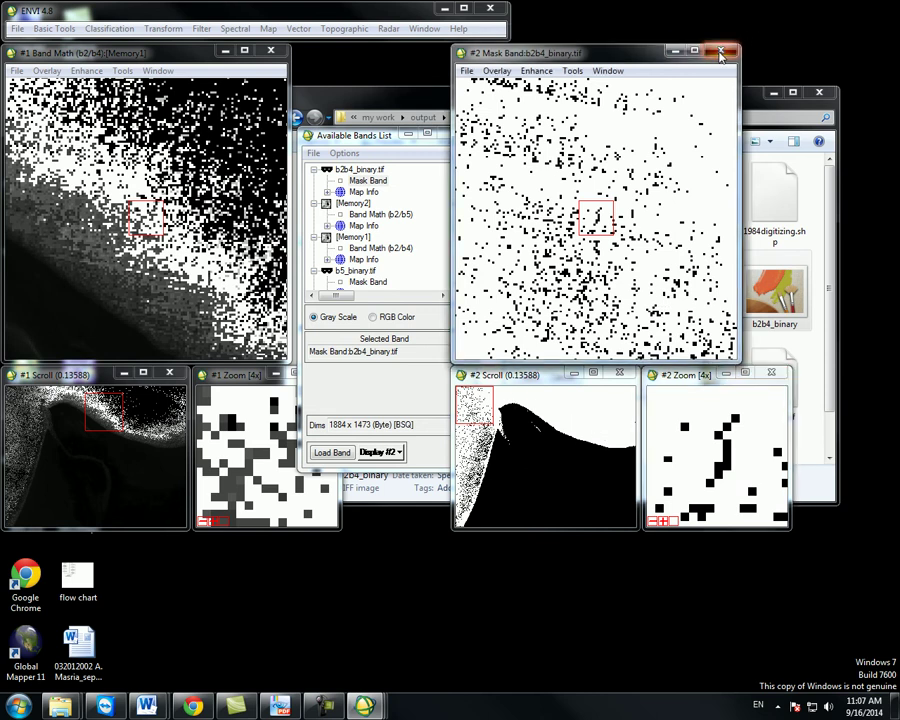
left_click(572, 70)
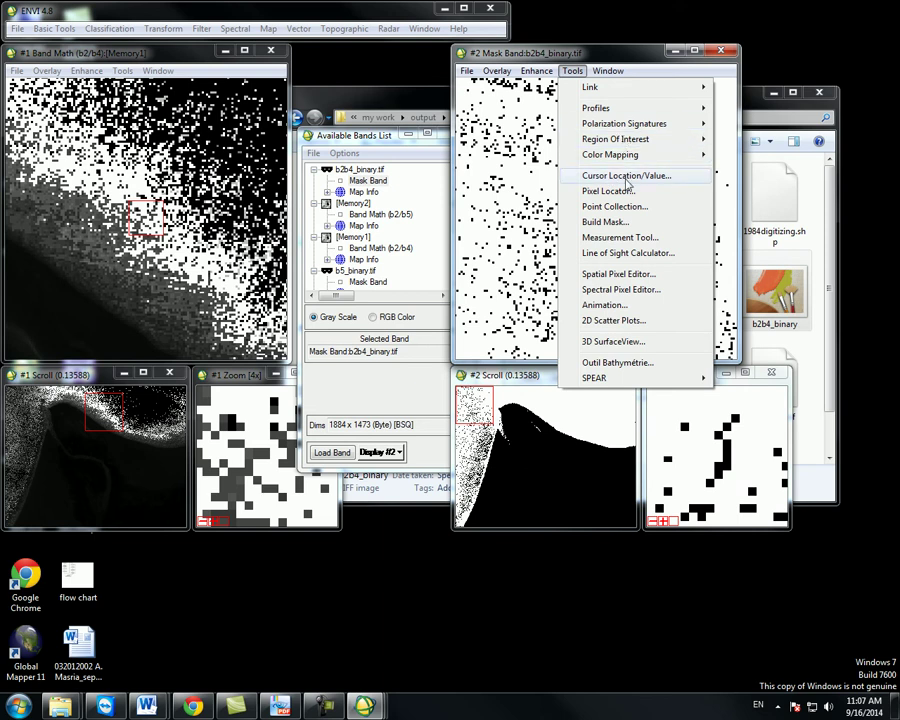
left_click(626, 175)
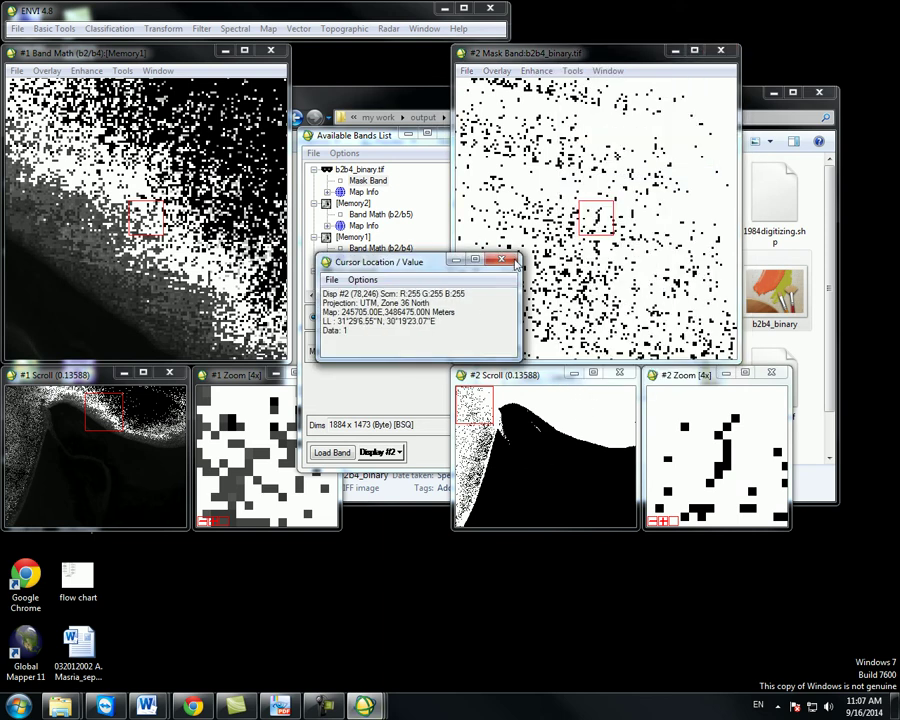
left_click(510, 261)
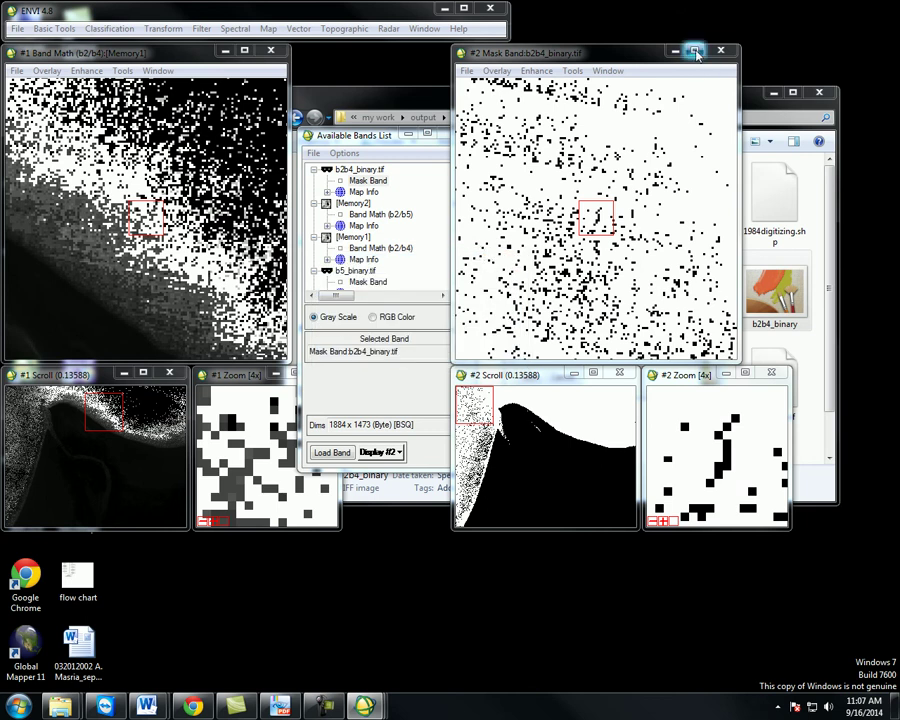
left_click(723, 52)
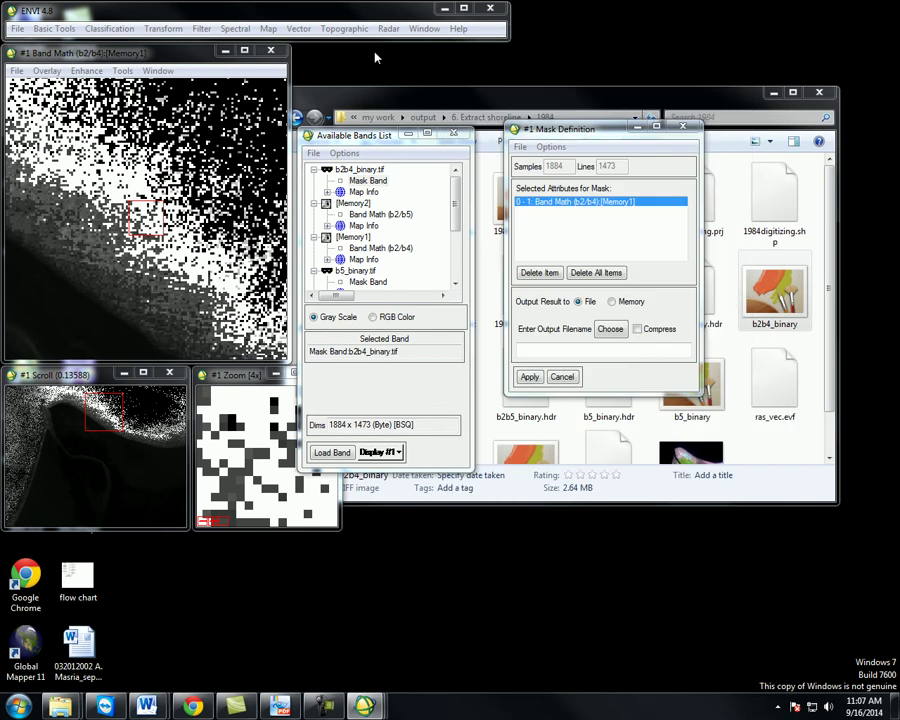
- Close the b2/b4 display, load the b2/b5 band ratio from [Memory2] in a new display, and start building a mask from it
left_click(270, 50)
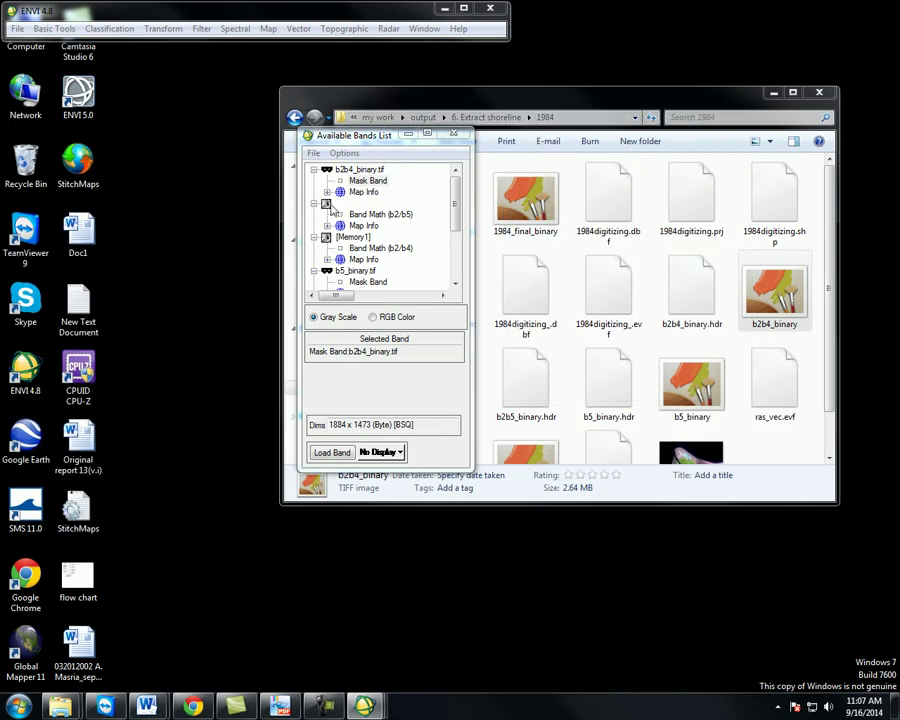
left_click_drag(454, 197, 454, 205)
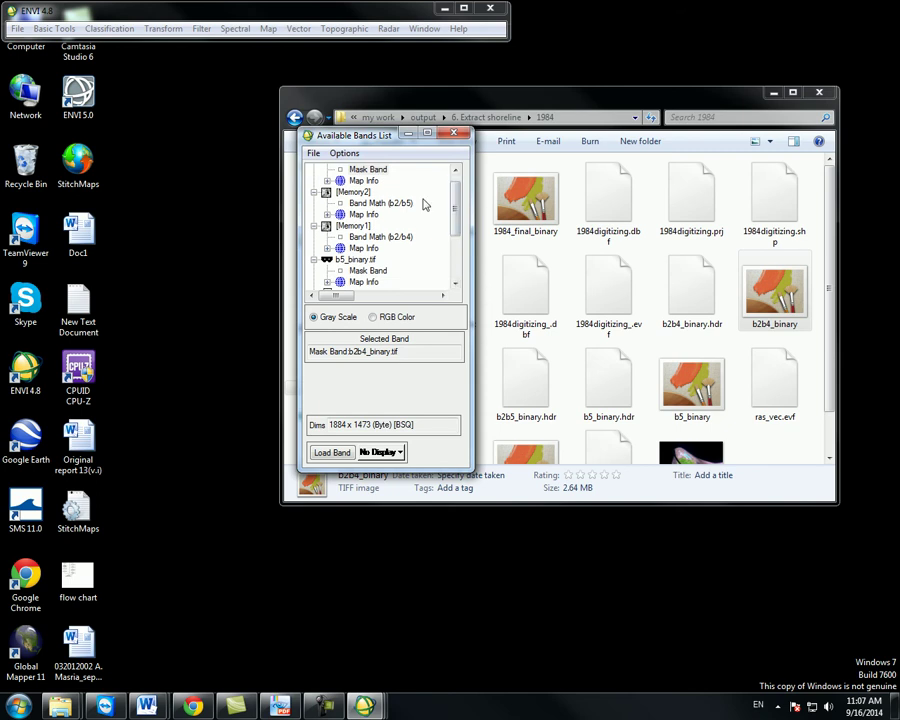
left_click(359, 205)
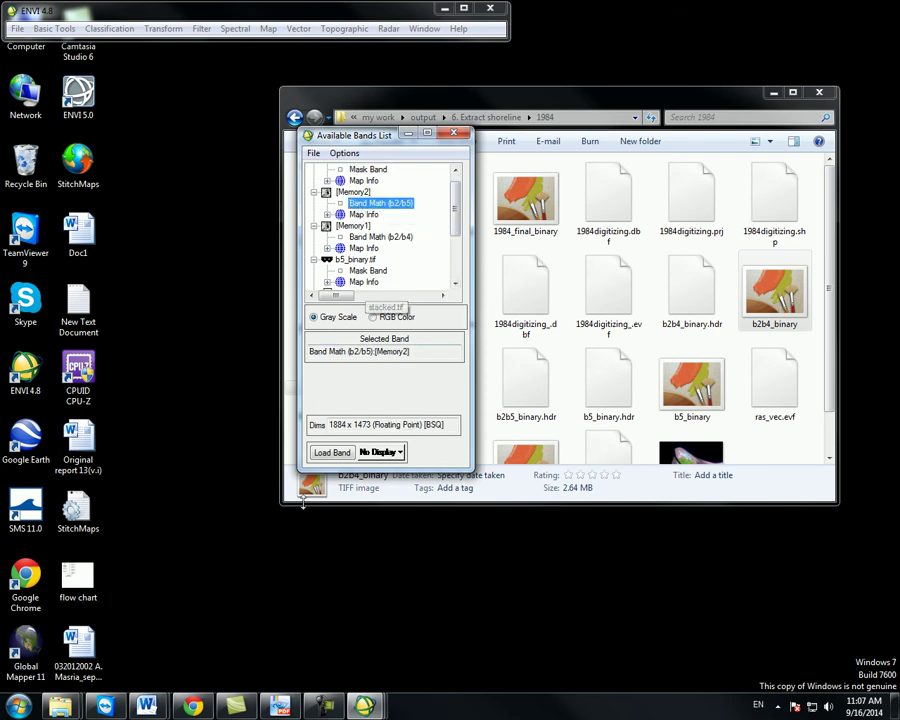
left_click(331, 453)
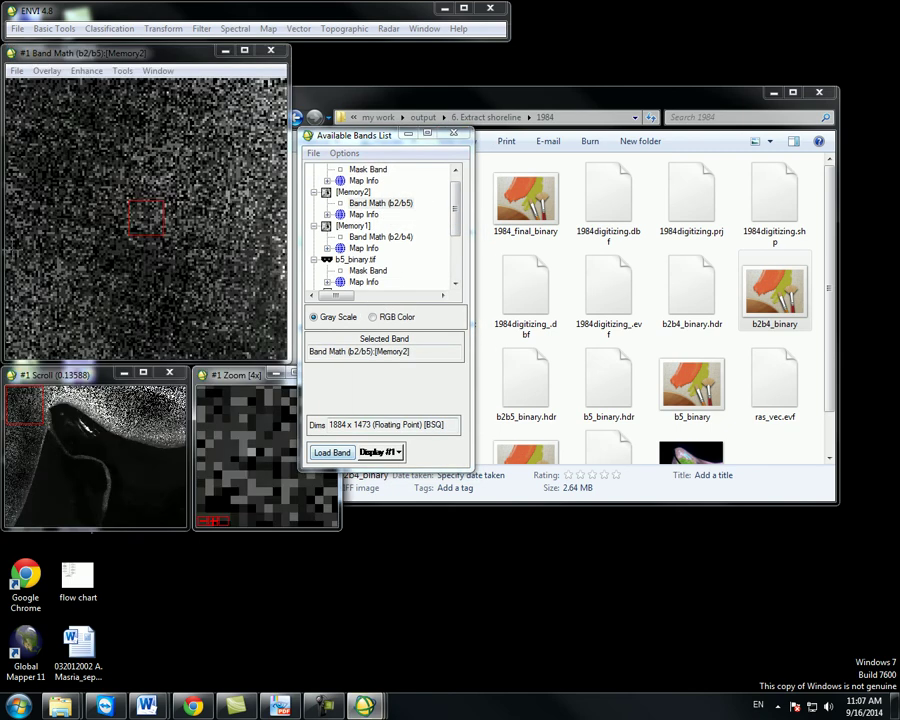
left_click(114, 73)
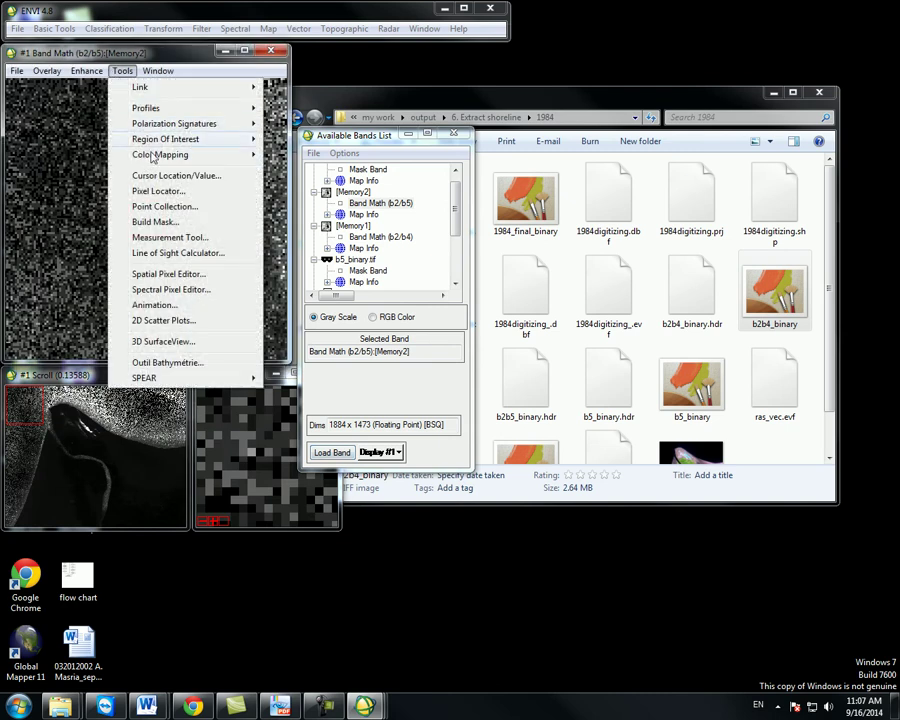
left_click(172, 221)
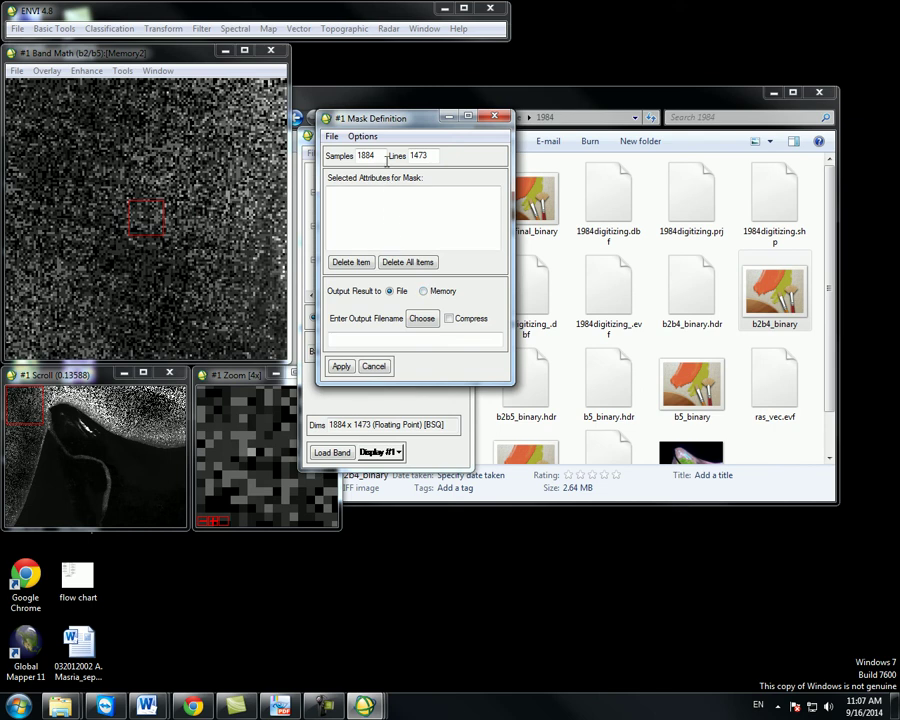
left_click(364, 137)
left_click(399, 152)
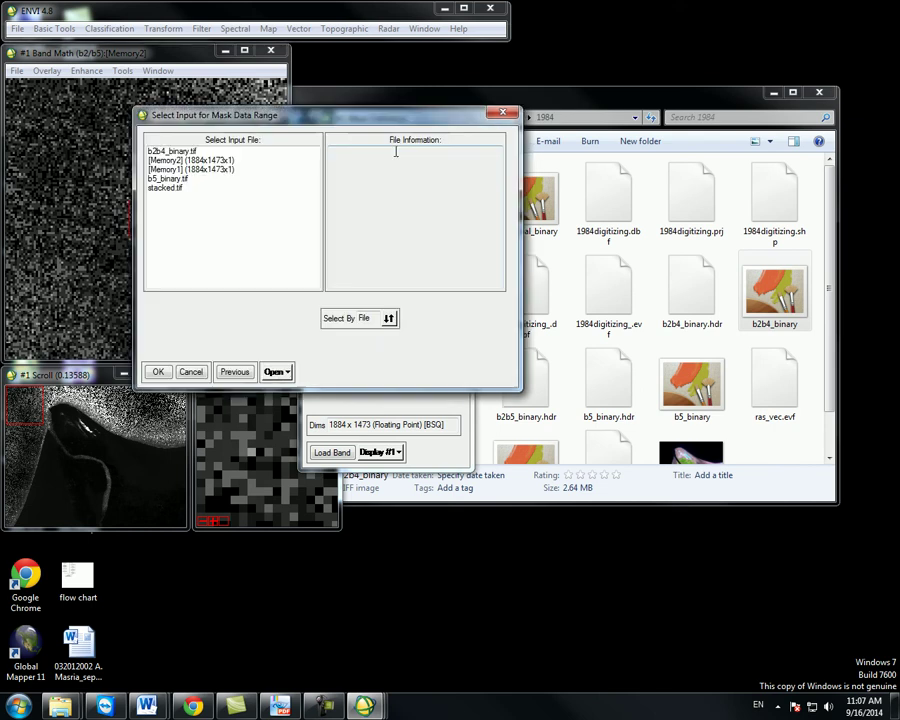
left_click(510, 114)
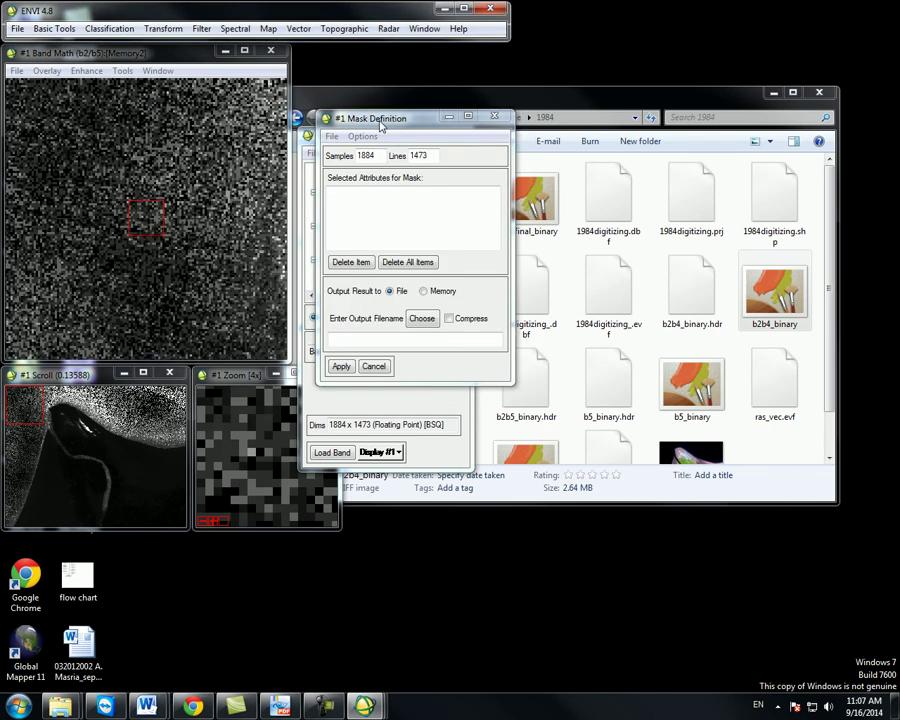
left_click_drag(377, 123, 577, 124)
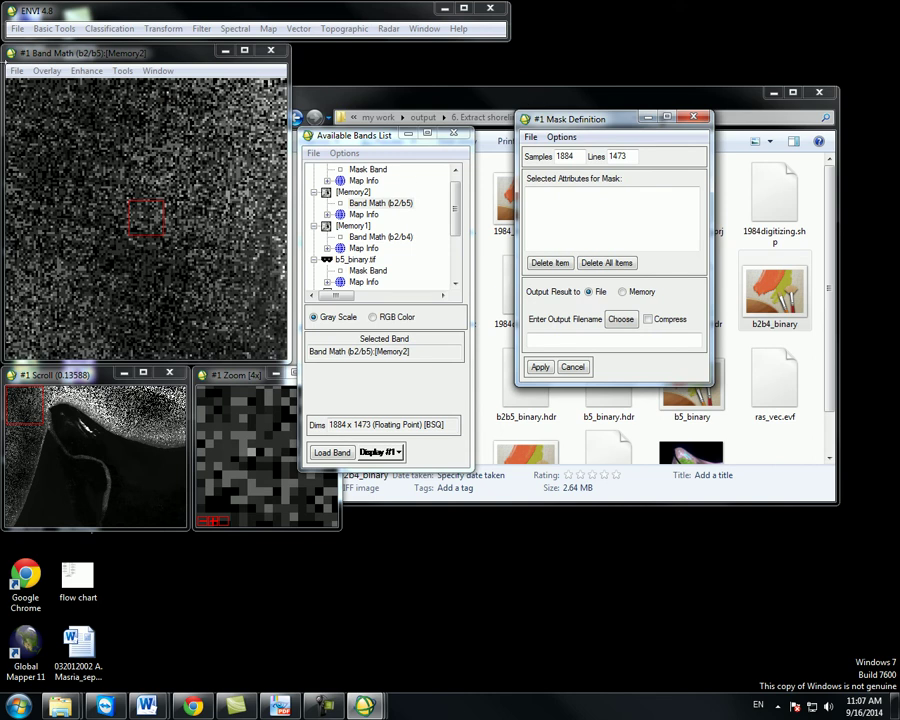
left_click(124, 71)
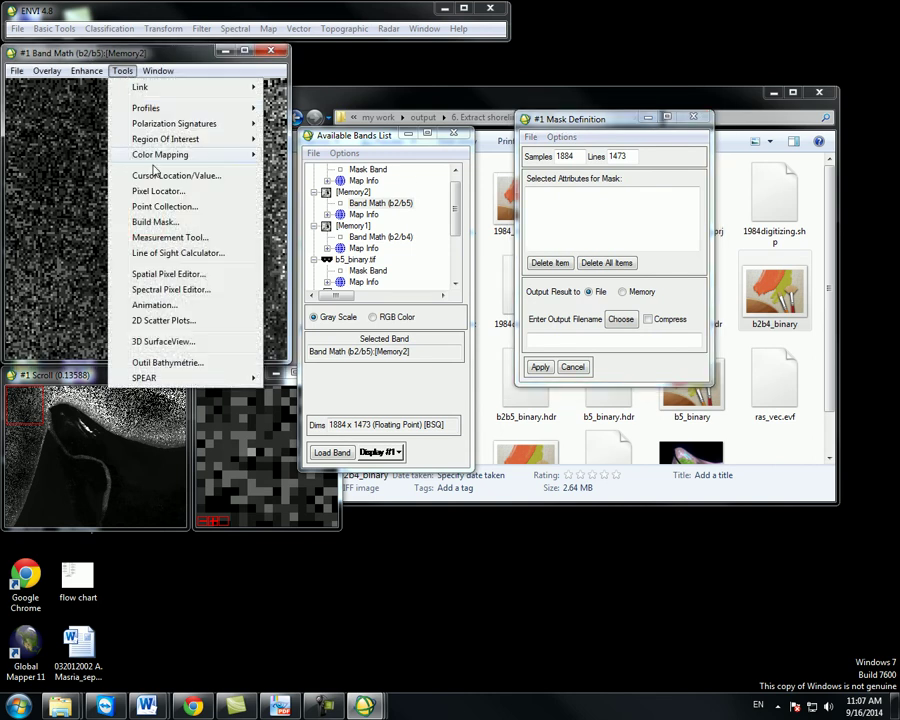
left_click(156, 222)
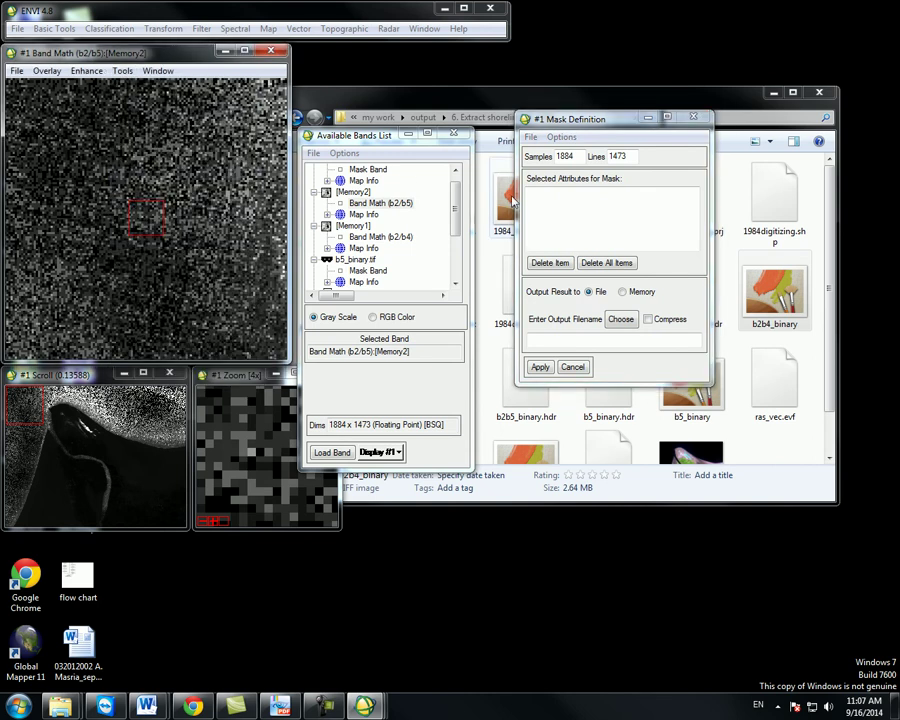
- Import a data range of 0 to 1 into the mask definition, using the b2/b5 band ratio in [Memory2] as input
left_click(561, 137)
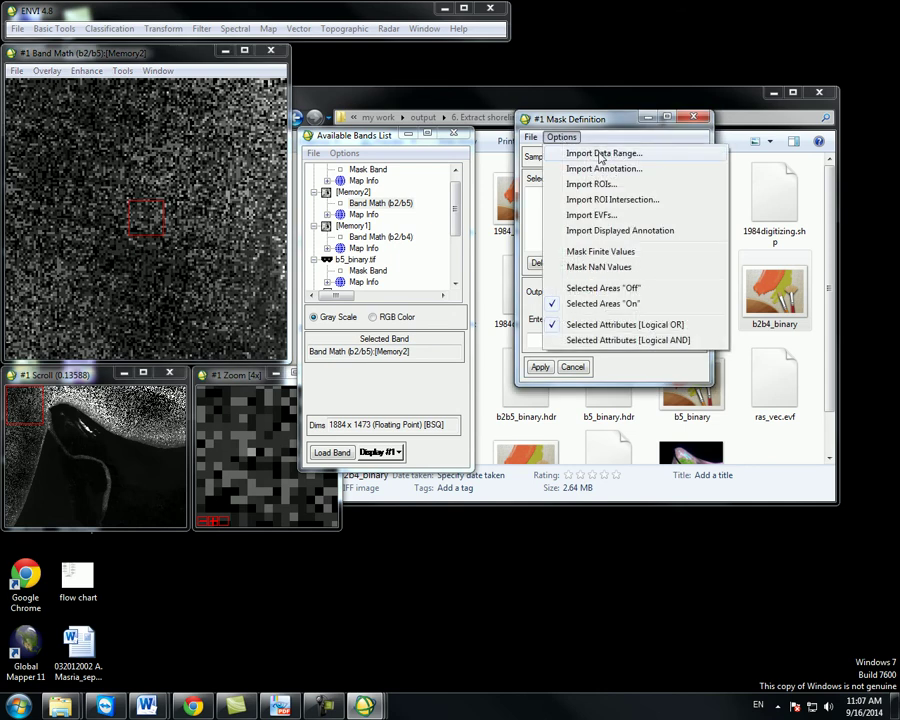
left_click(601, 154)
left_click_drag(357, 116, 679, 131)
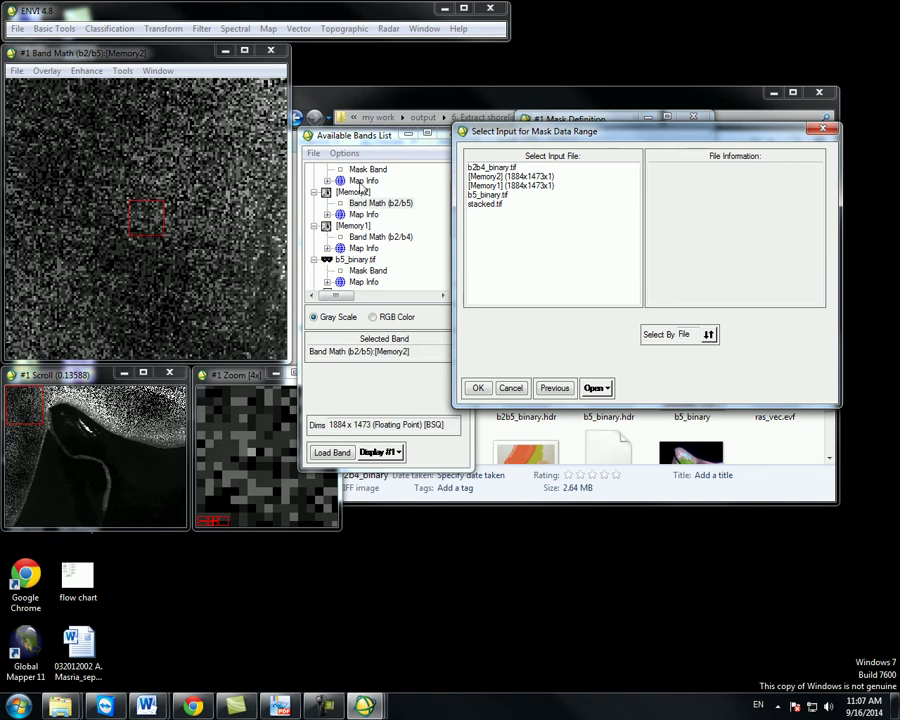
left_click(520, 177)
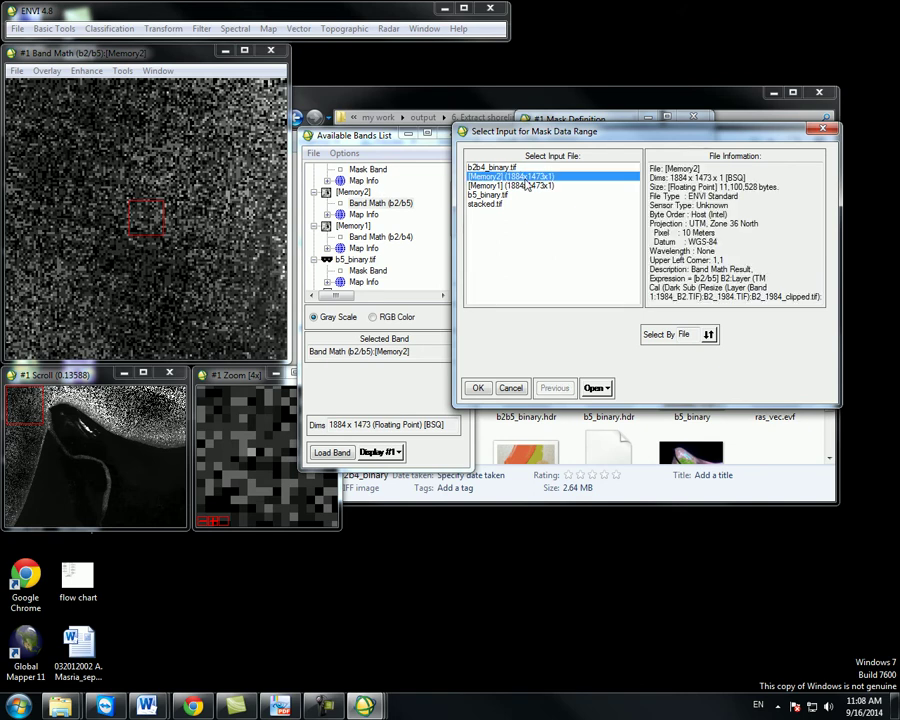
left_click(478, 388)
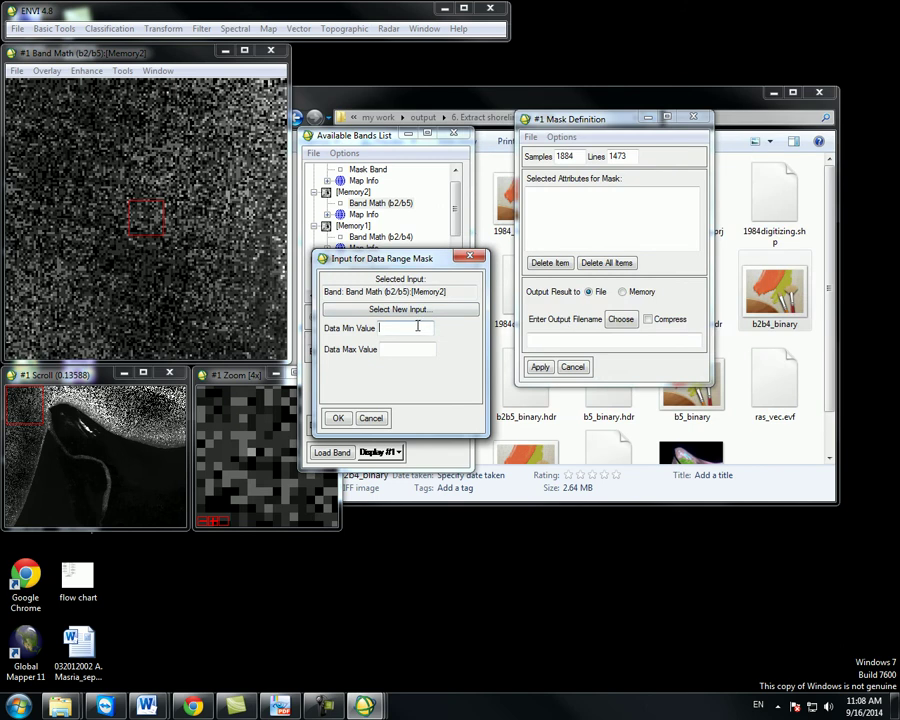
left_click(403, 348)
type("1")
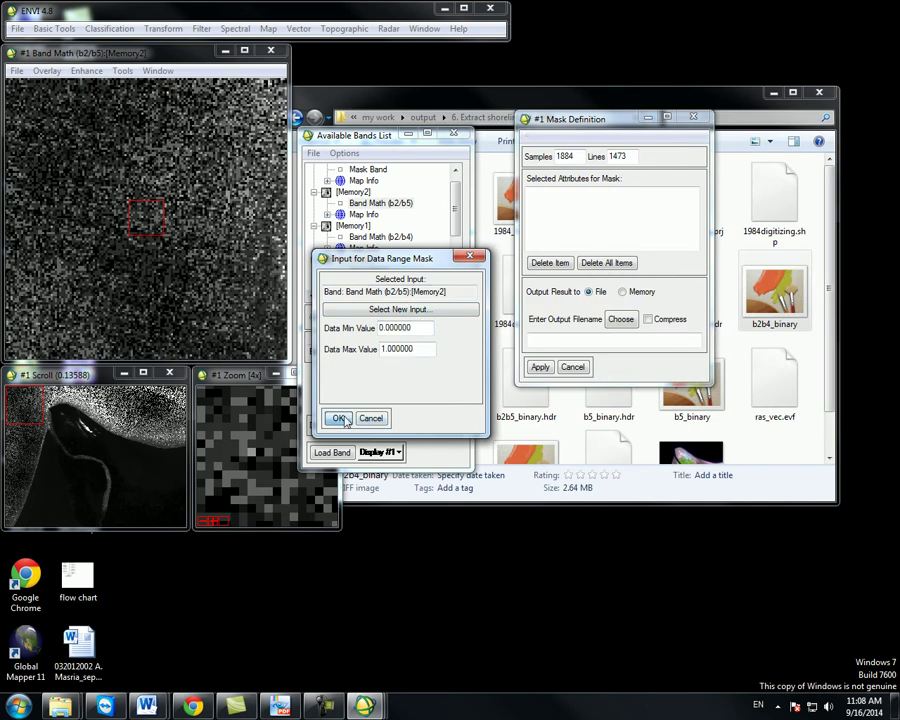
left_click(338, 418)
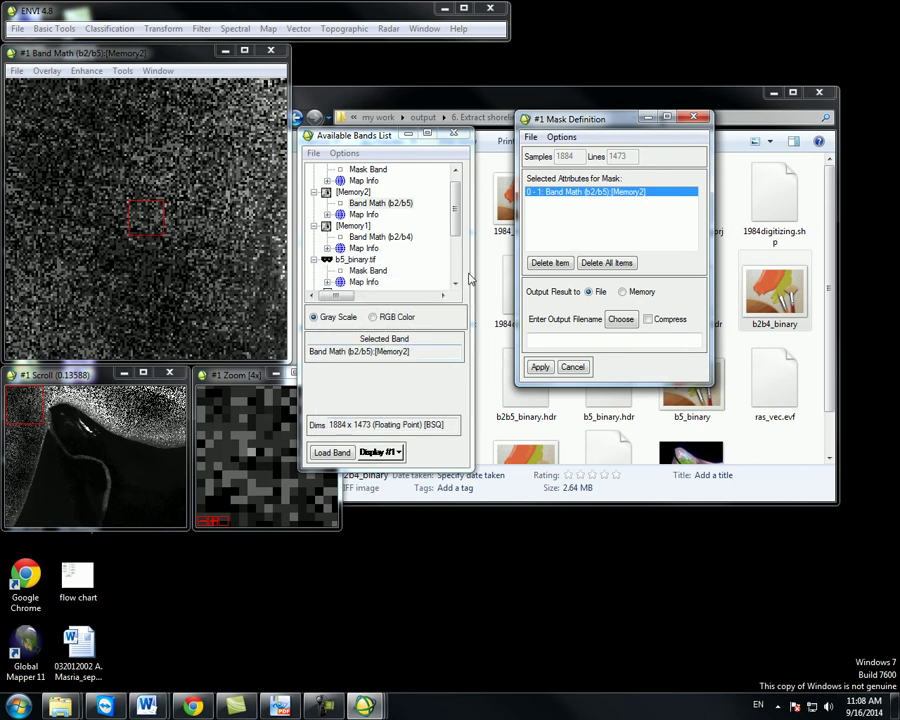
- Choose b2b5_binary.hdr in the 1984 folder as the starting output filename for the b2/b5 mask
left_click(620, 319)
scroll(525, 260, "down", 4)
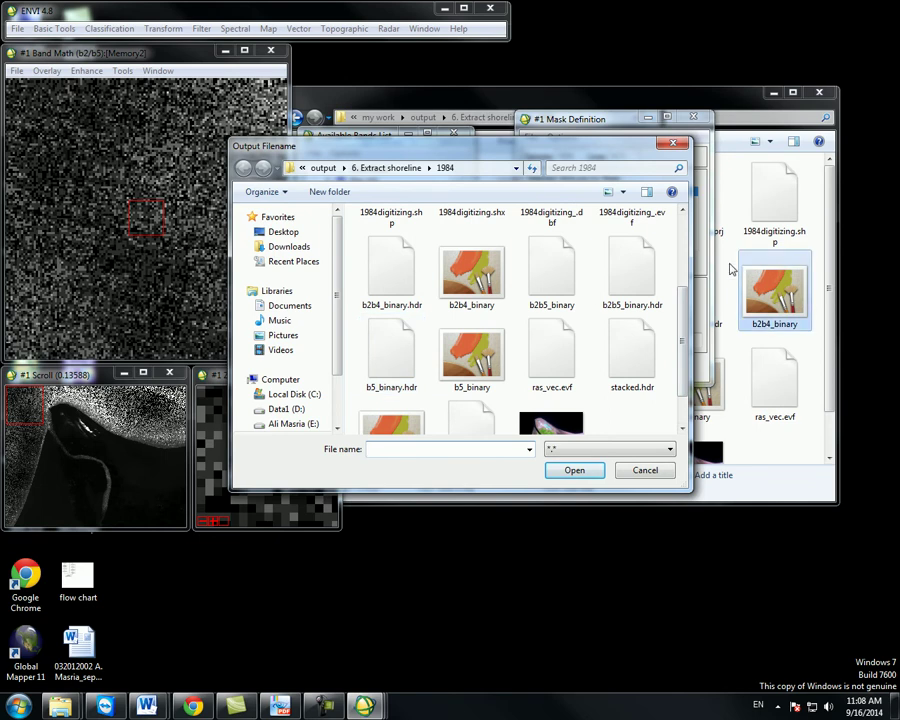
left_click(620, 293)
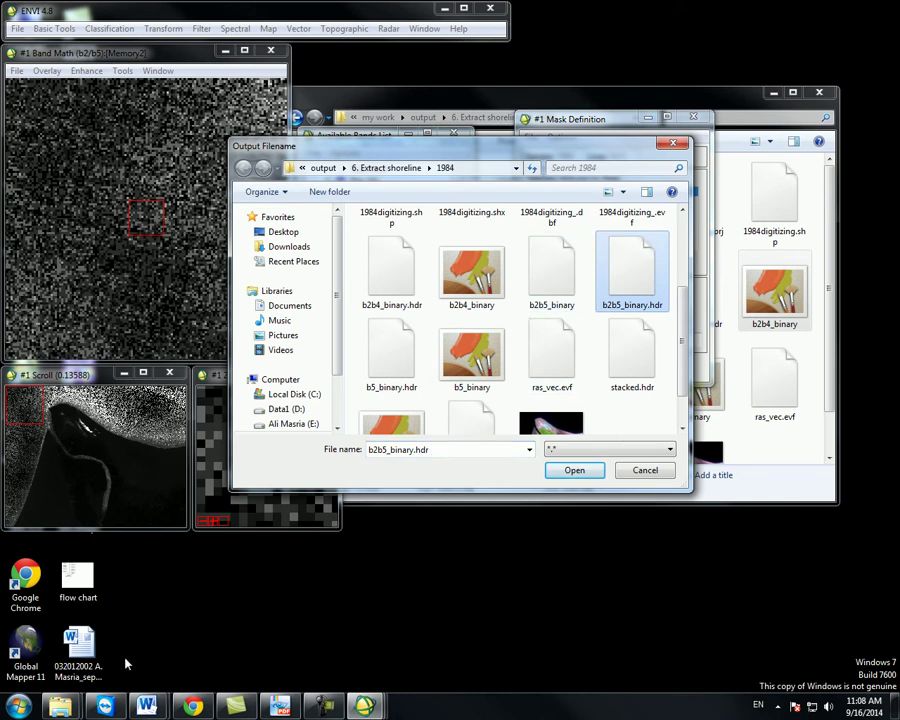
- Switch to the 1984 folder in Windows Explorer, permanently delete the old b2b5_binary and b2b5_binary.hdr files, and minimize the folder window
left_click(72, 708)
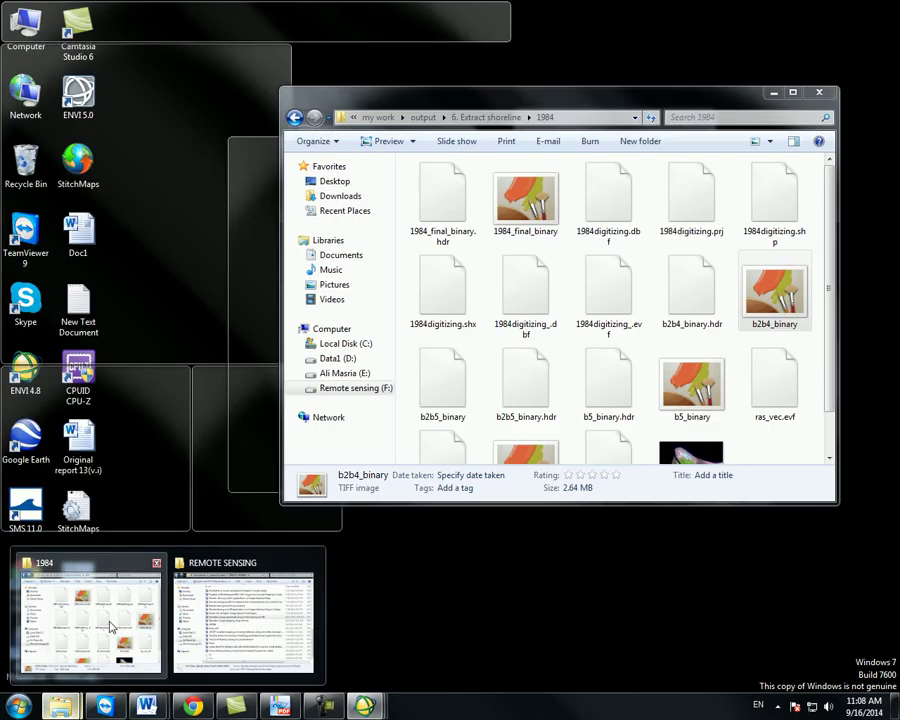
left_click(112, 627)
left_click_drag(506, 96, 438, 85)
scroll(600, 250, "down", 1)
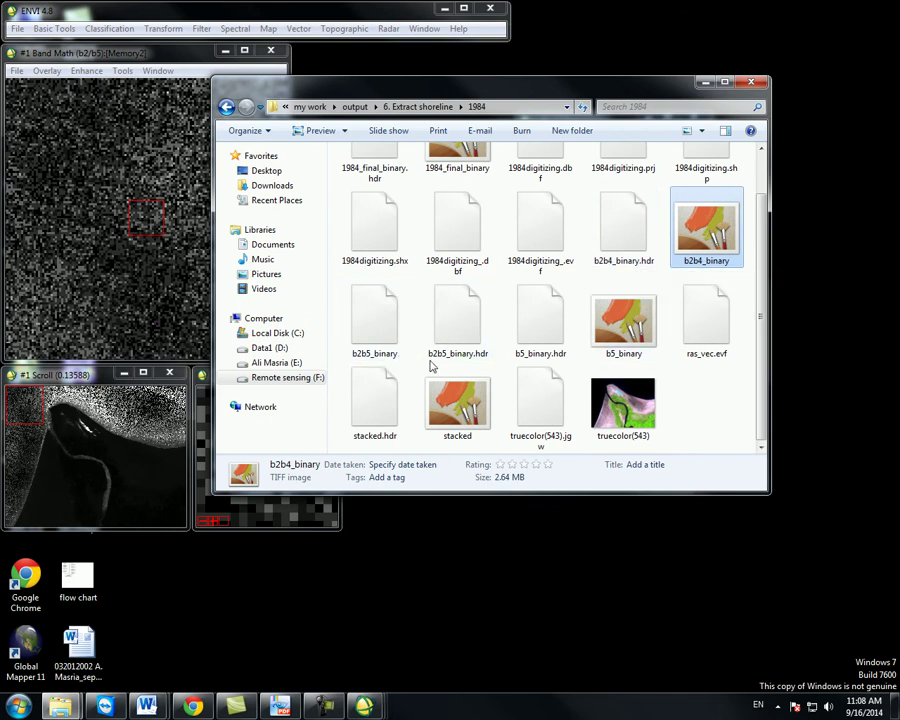
left_click(460, 330)
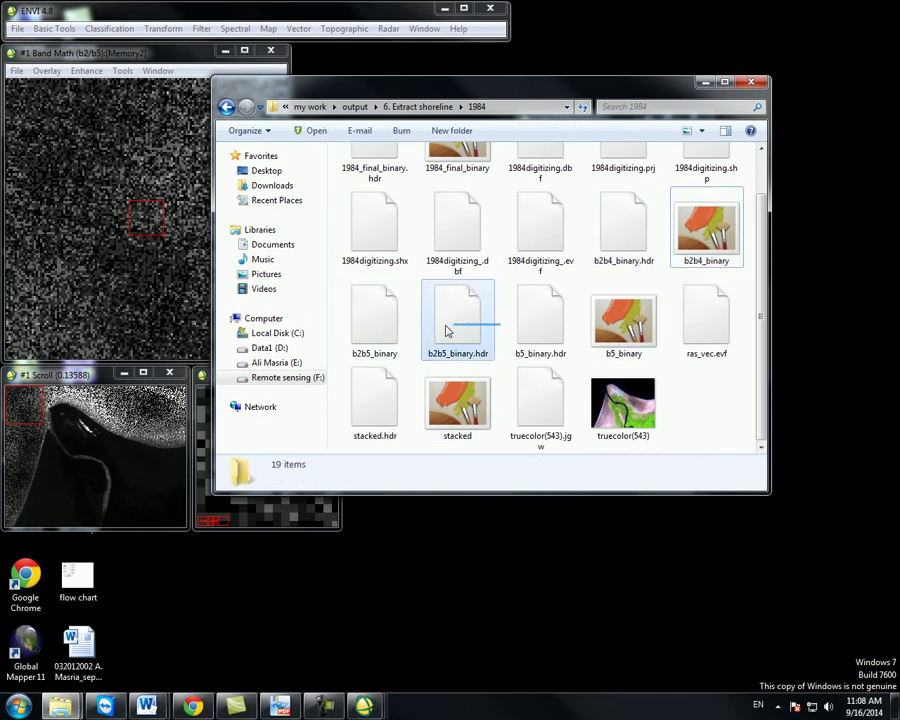
left_click(378, 328, "ctrl")
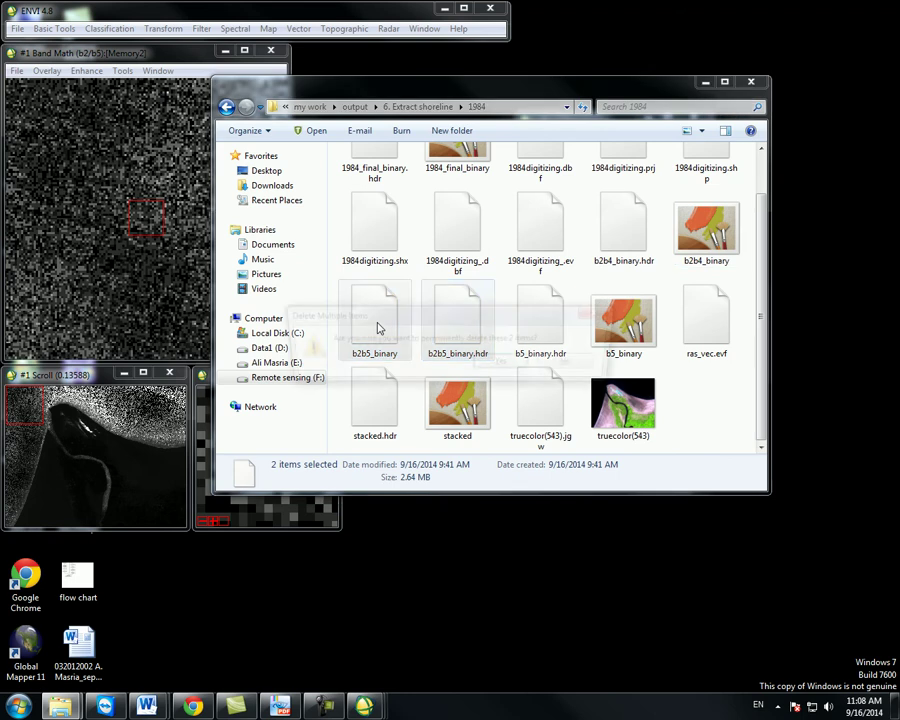
key("Delete")
key("Return")
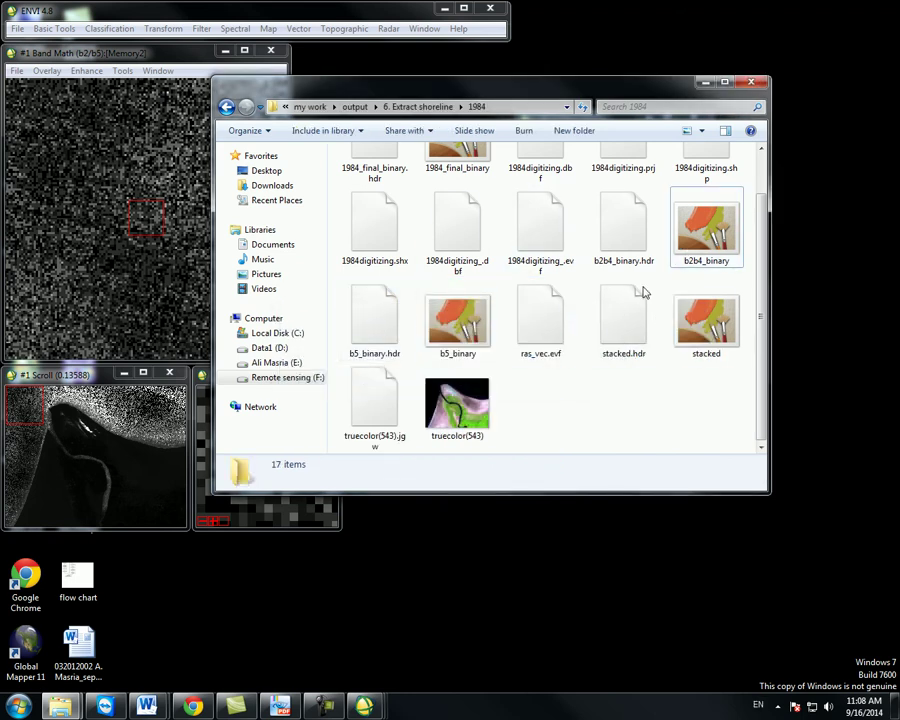
scroll(632, 180, "up", 1)
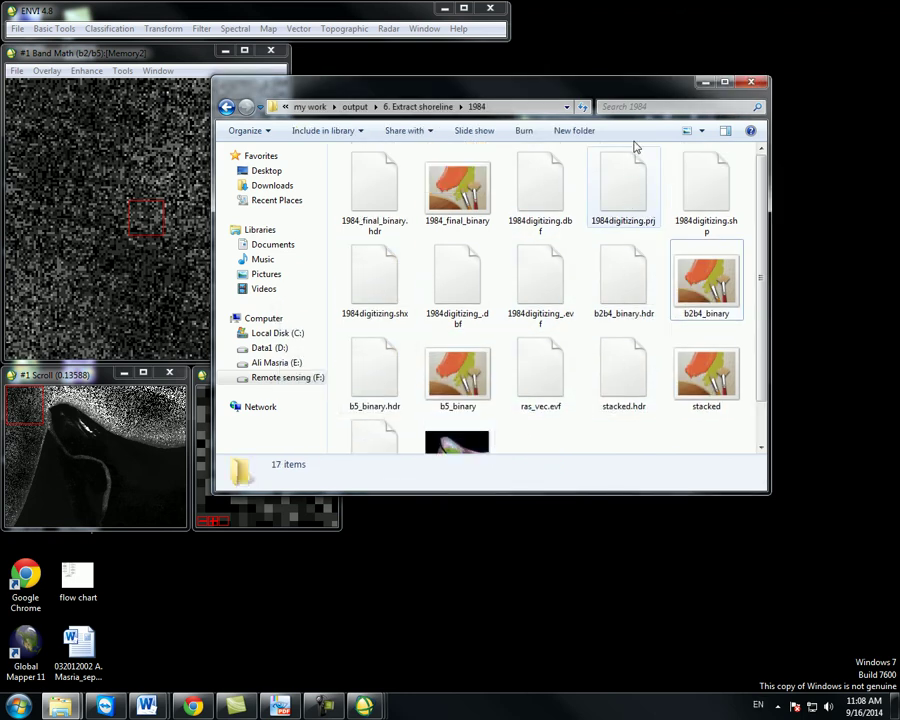
left_click(705, 84)
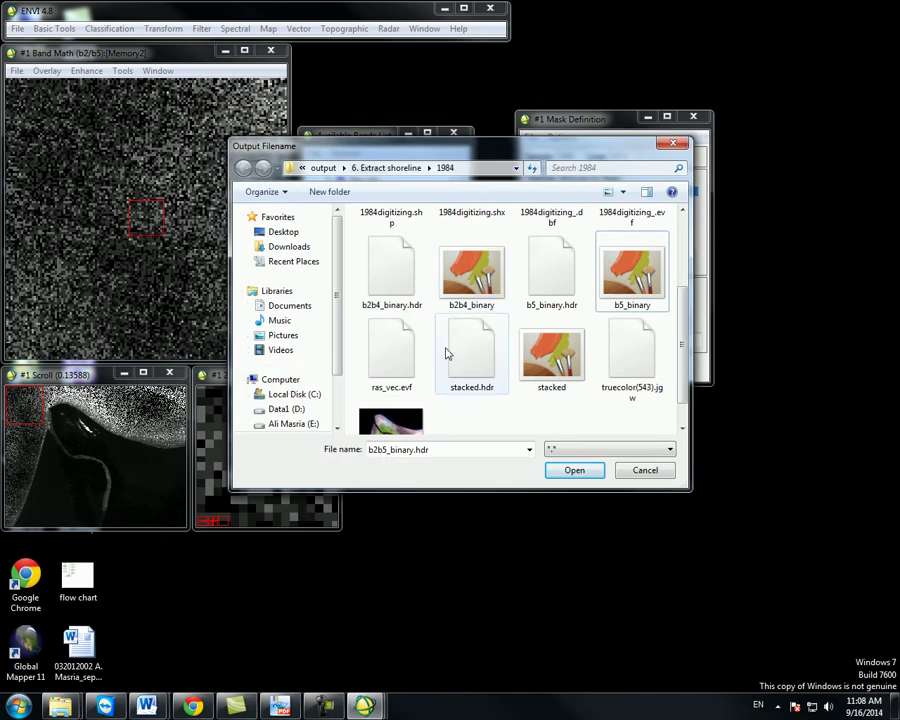
- Change the mask's output filename to b2b5_binary.tif and apply the mask
left_click(422, 449)
left_click_drag(416, 449, 448, 449)
type("tif")
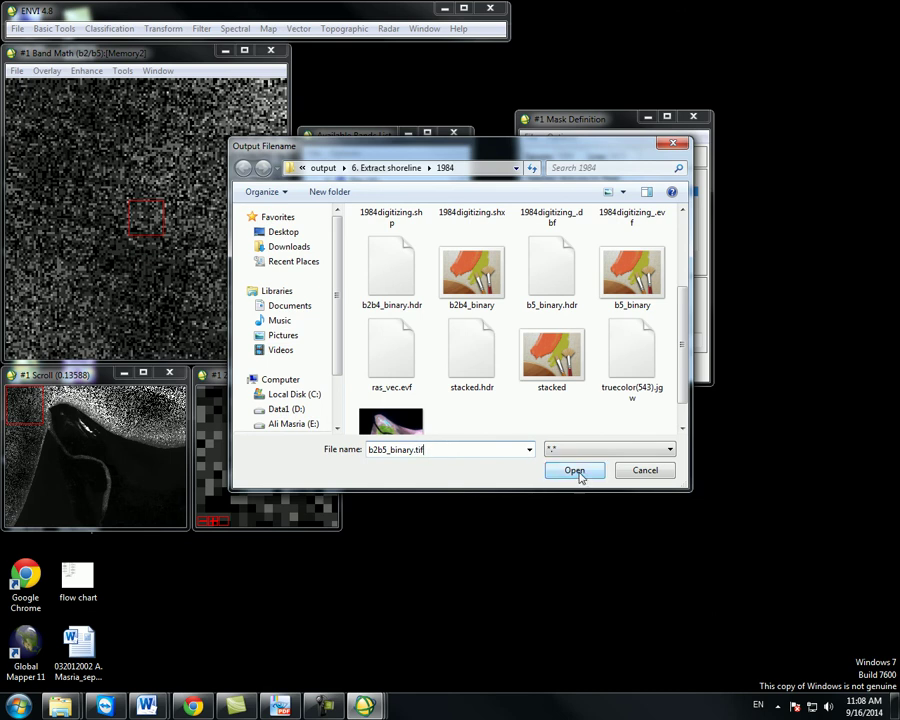
left_click(576, 472)
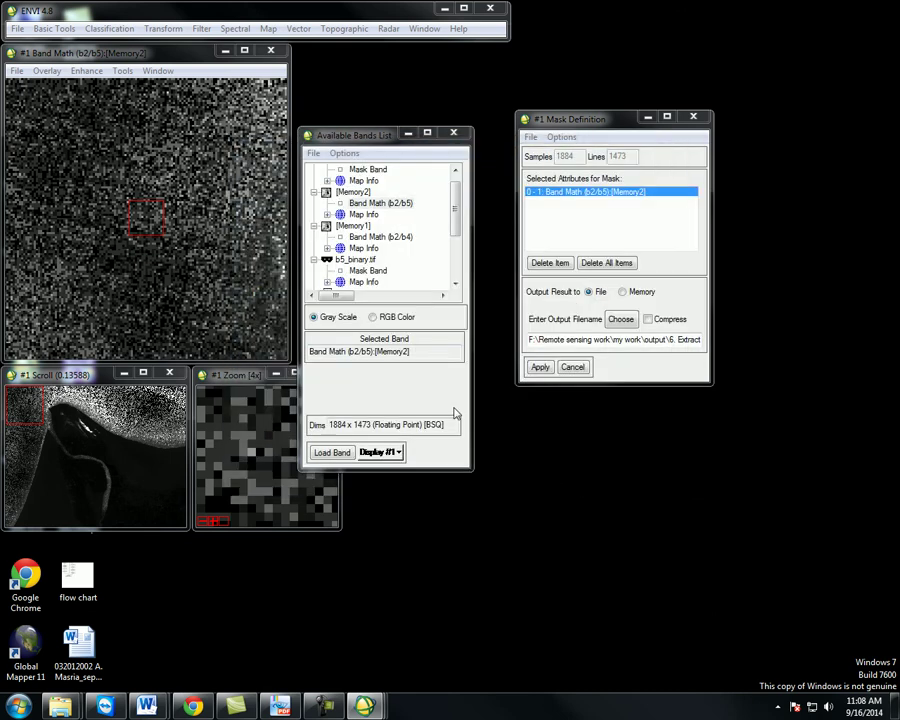
left_click(538, 367)
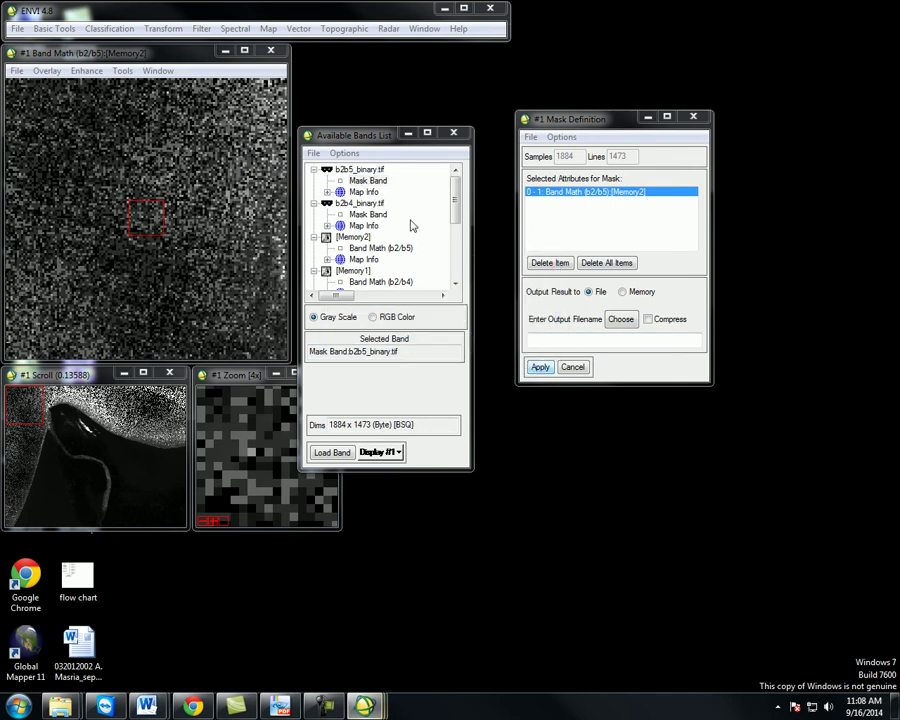
- Load the b2b5_binary.tif mask band in a second display to inspect it, and close that display
right_click(398, 182)
left_click(424, 190)
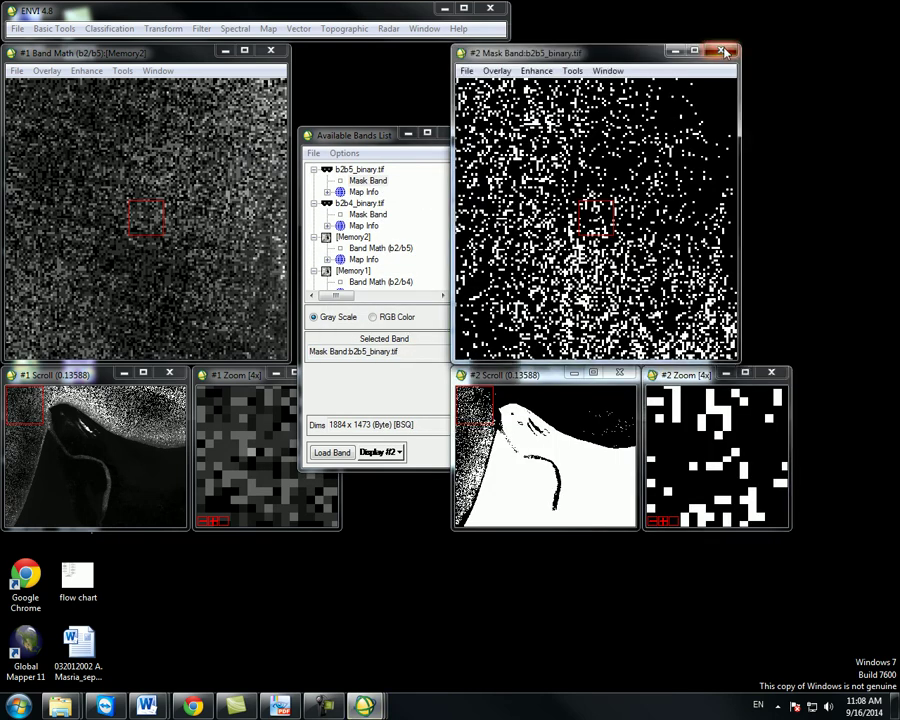
key("alt+F4")
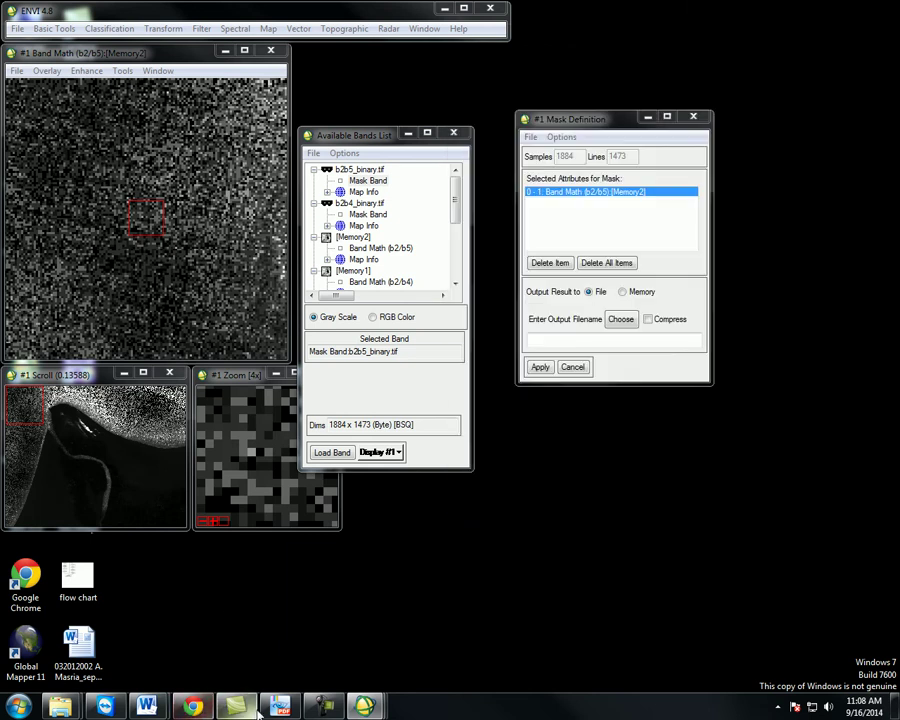
- Switch to the notes document in Word and begin numbered item 4 with "The next step as shown in the figure"
mouse_move(147, 706)
left_click(221, 678)
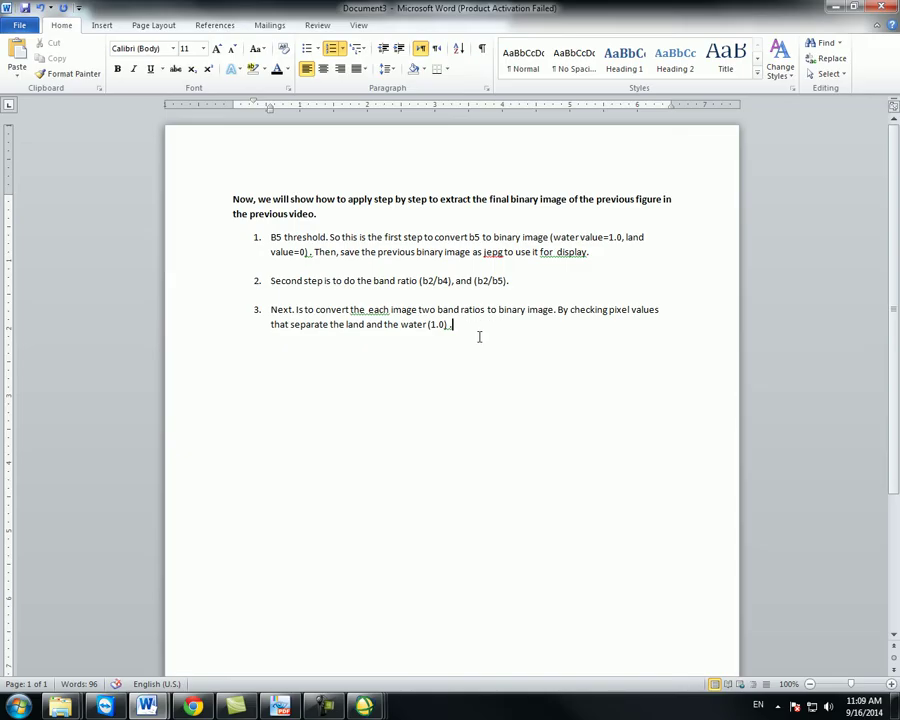
left_click(479, 332)
key("Return")
type("the next step i")
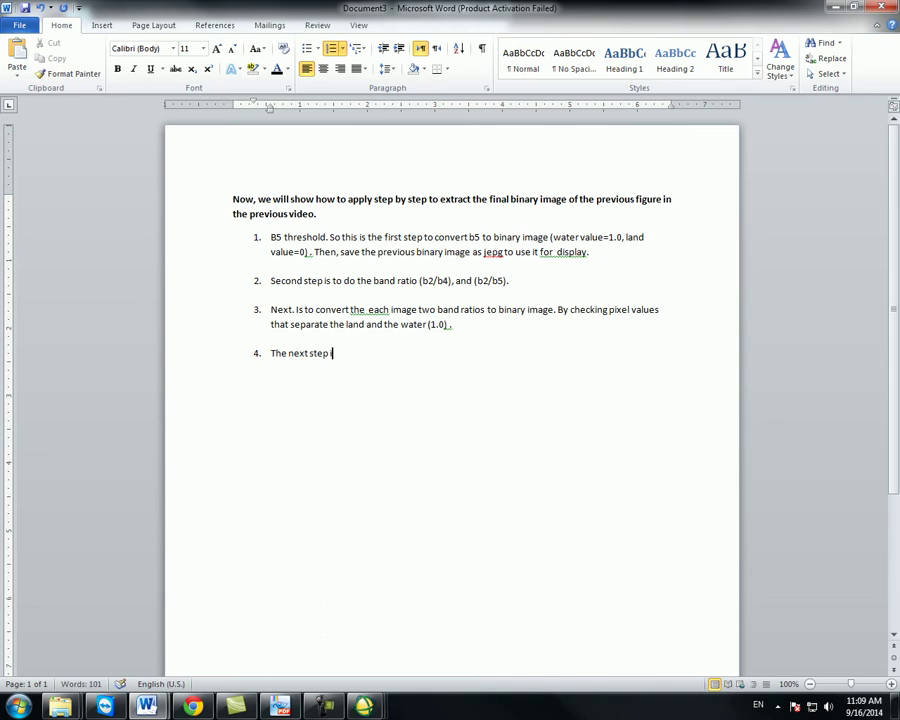
key("BackSpace")
type("as shown in the ")
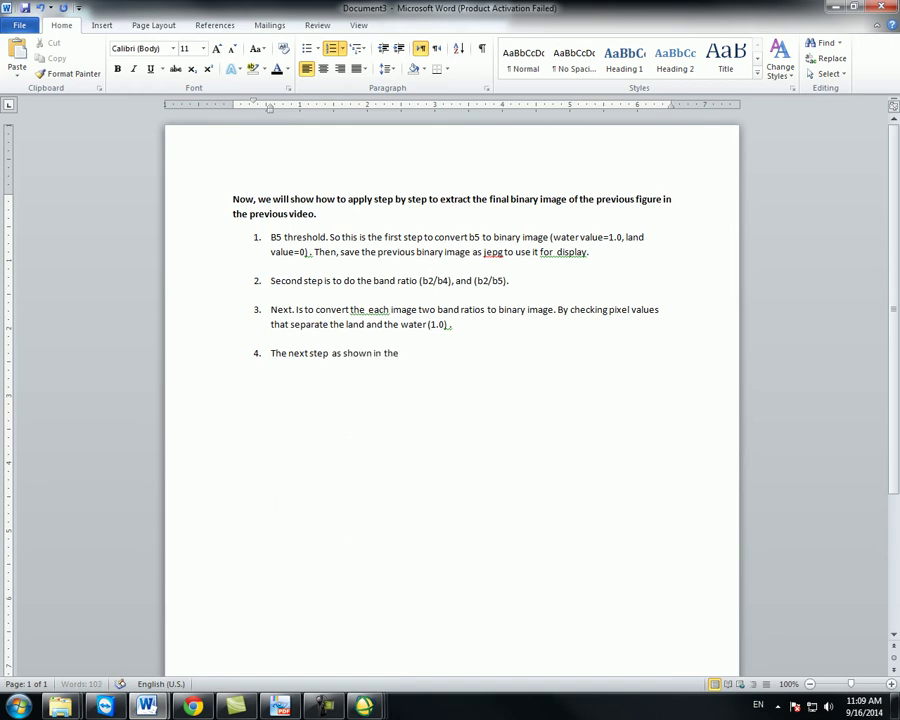
type("figure")
- Open the Weekly progress Report 14 document, examine the shoreline extraction flowchart for the step following the band ratio binaries, and minimize the report
mouse_move(178, 709)
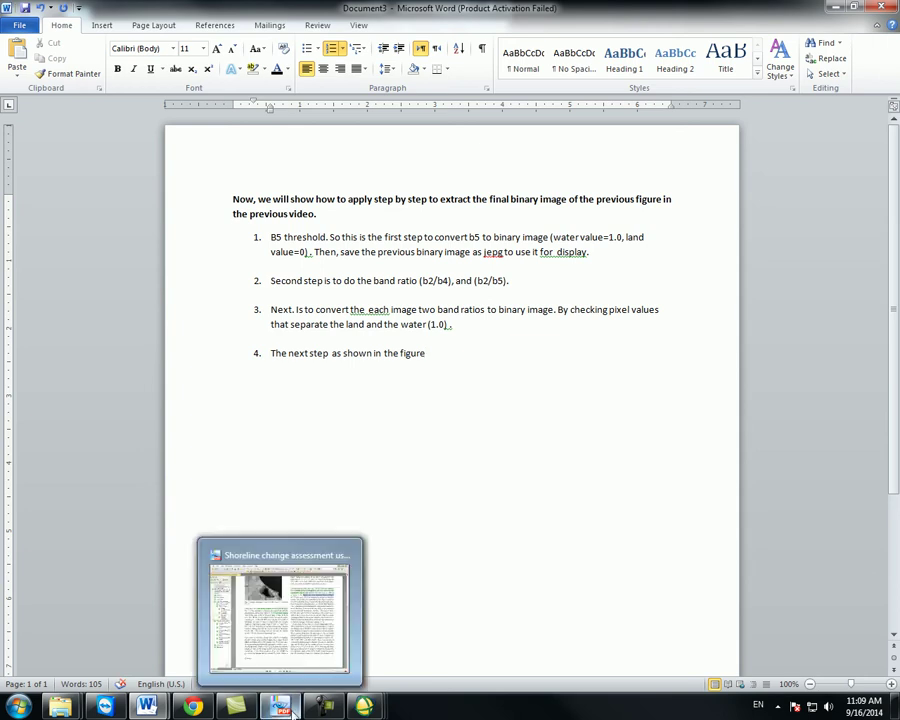
mouse_move(147, 707)
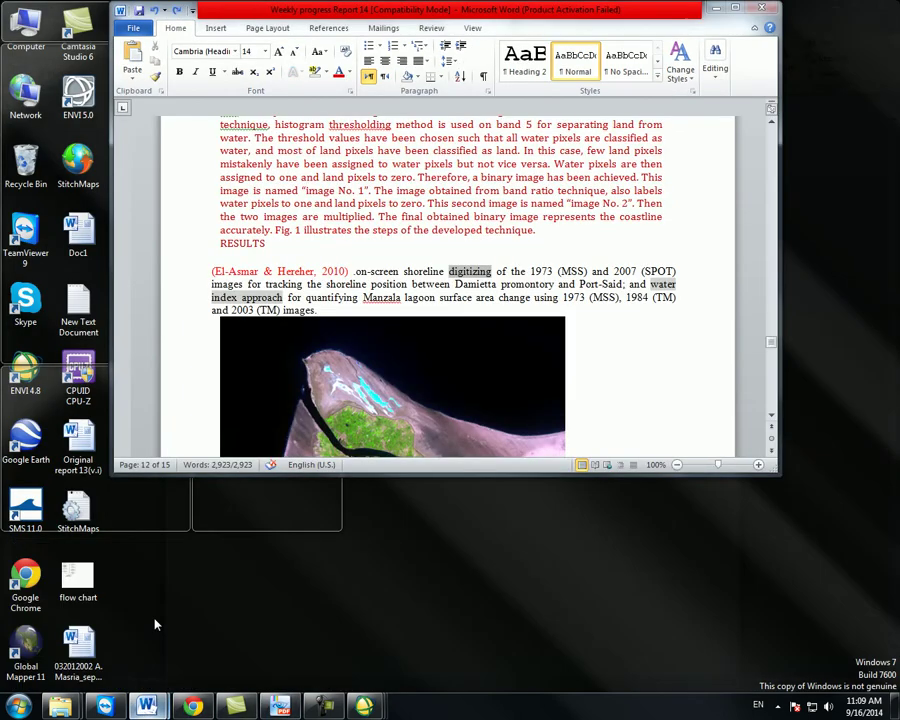
left_click(155, 624)
scroll(571, 410, "down", 10)
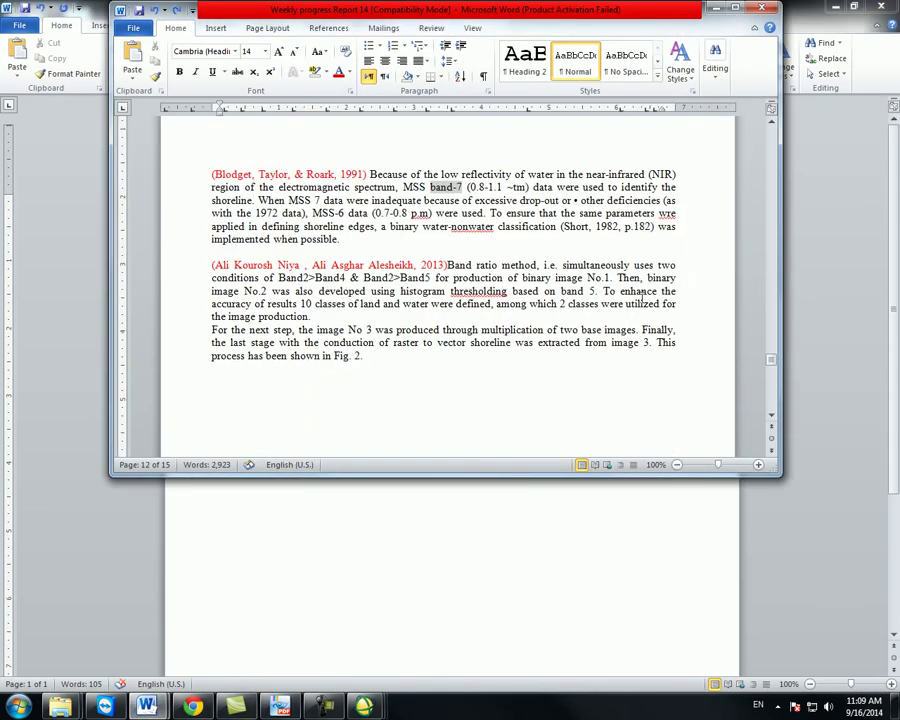
scroll(705, 303, "down", 10)
scroll(705, 299, "up", 8)
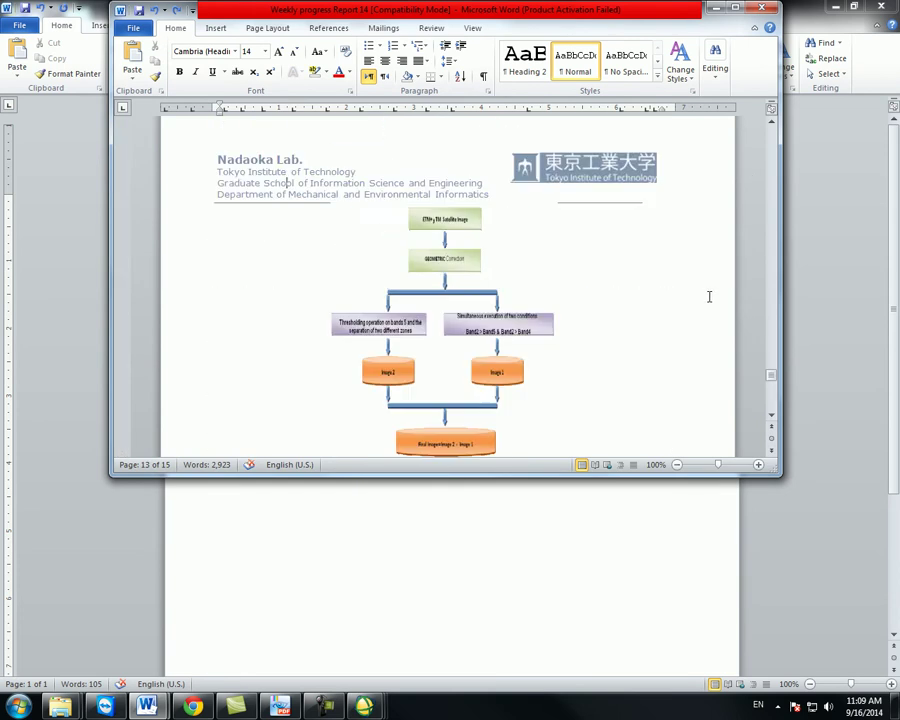
scroll(709, 296, "up", 20)
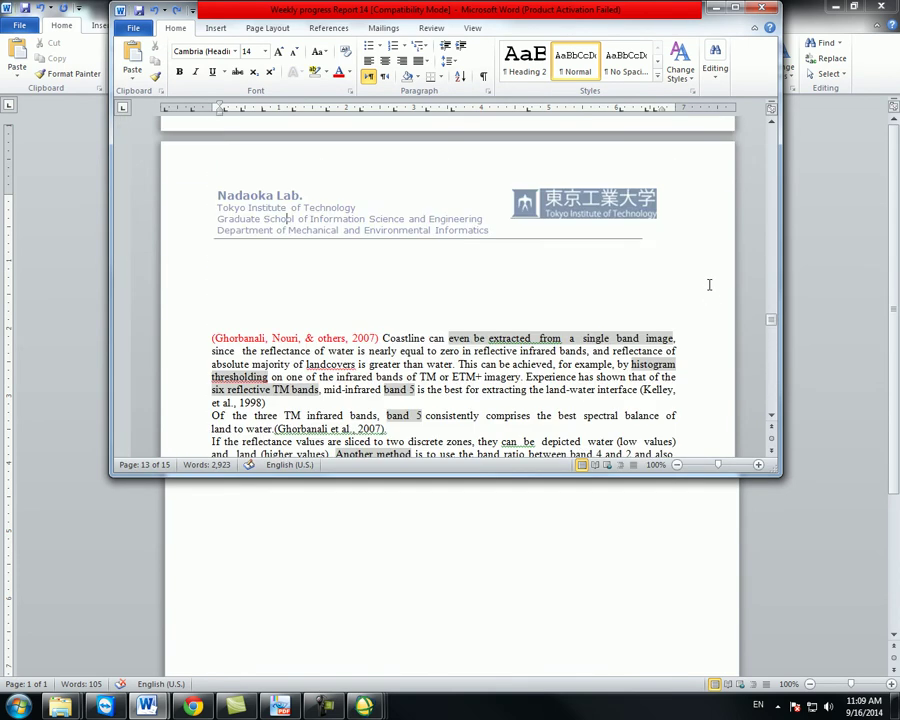
scroll(709, 285, "down", 10)
scroll(420, 206, "up", 1)
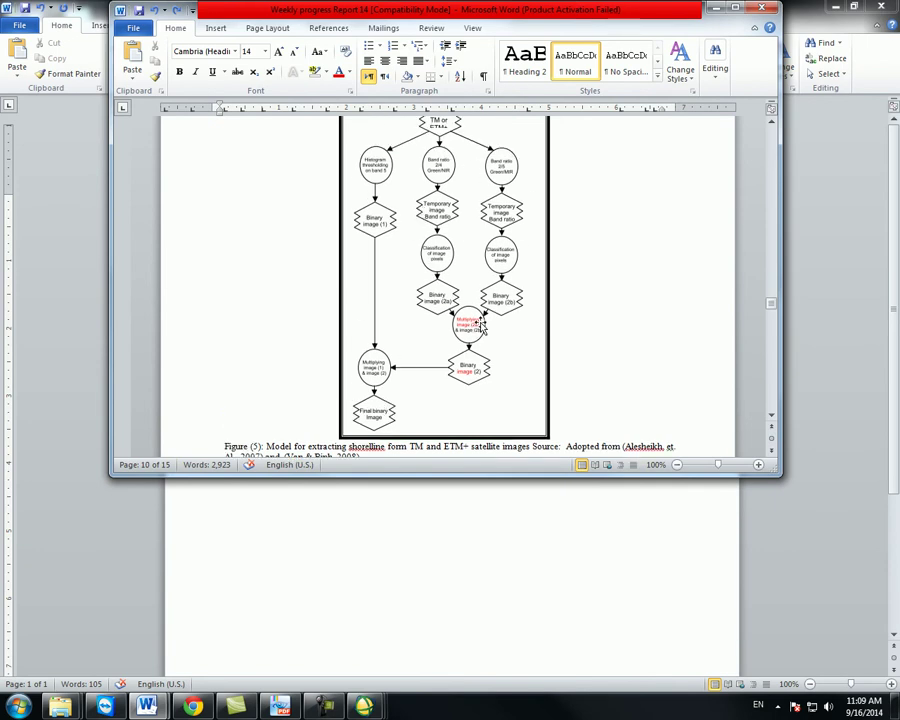
left_click(718, 10)
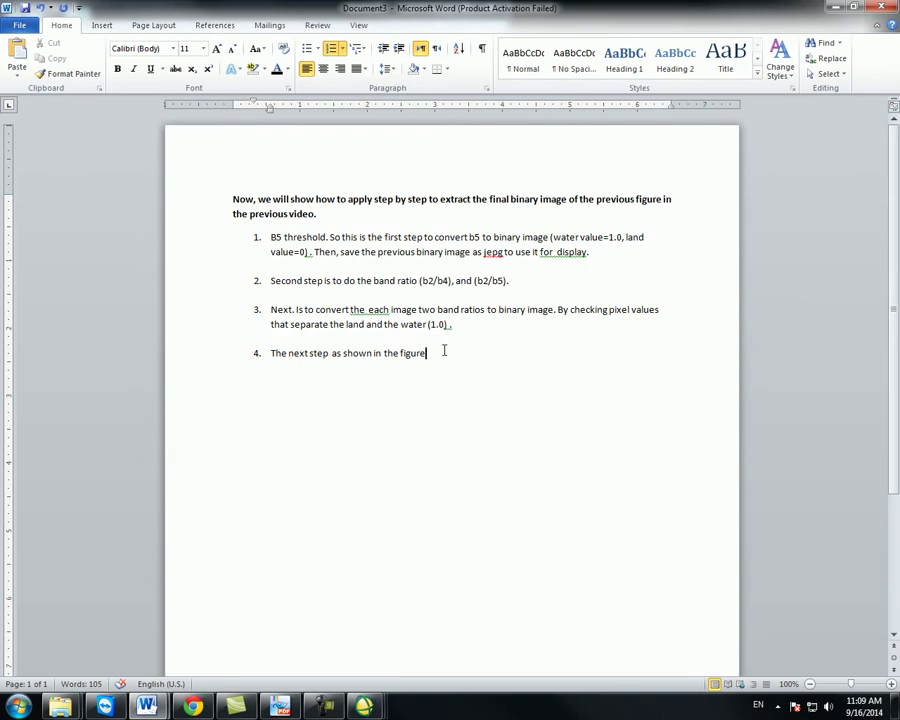
- Complete item 4 so that it reads "The next step as shown in the figure is to multiply the last two binary images"
type("to multiply the ")
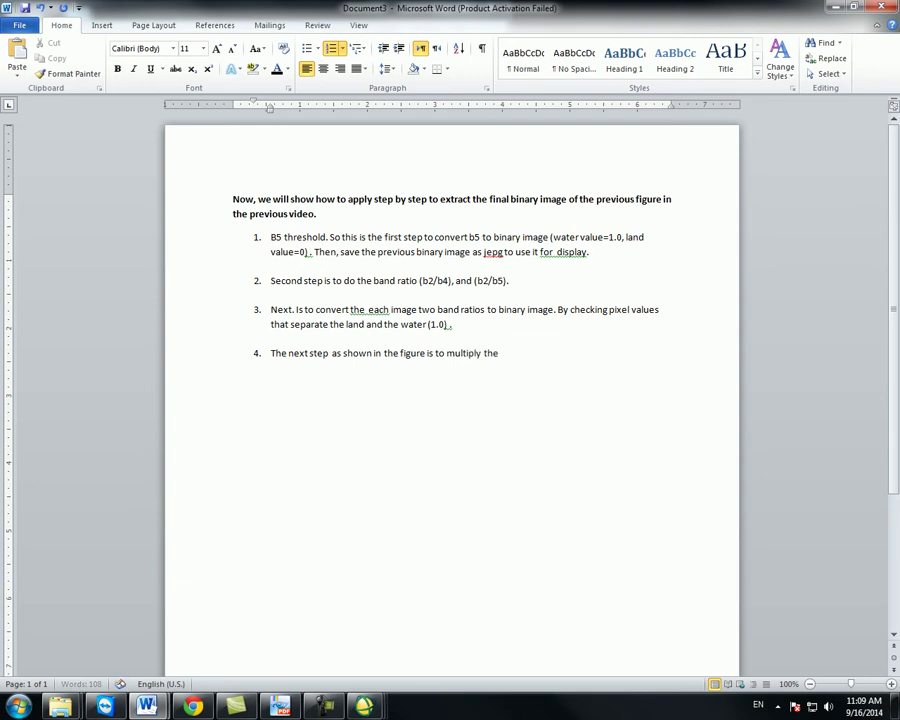
type("two binary images of the")
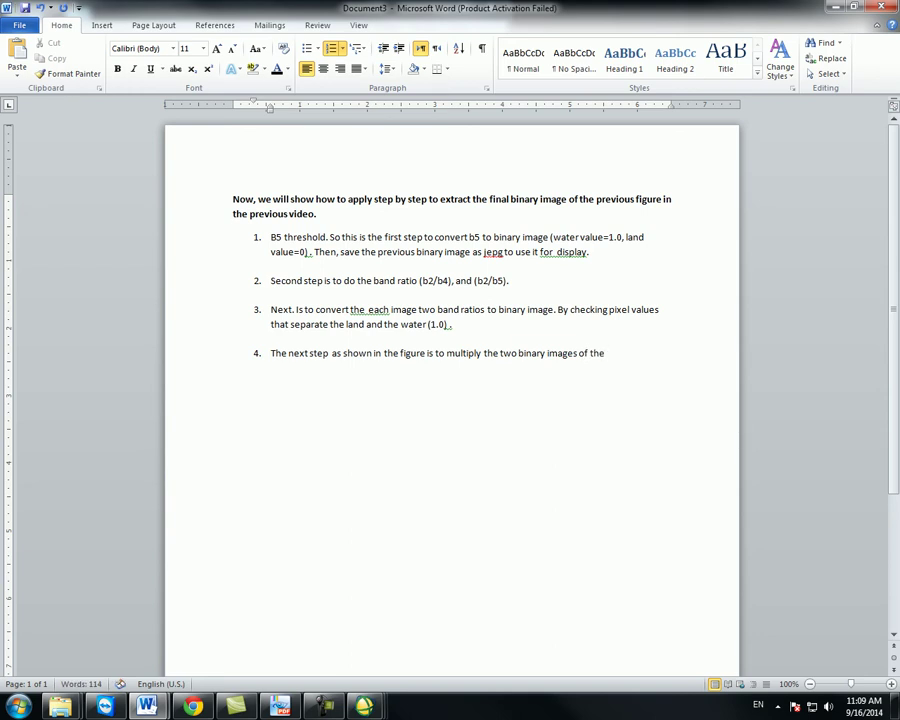
key("BackSpace")
double_click(507, 355)
left_click(500, 355)
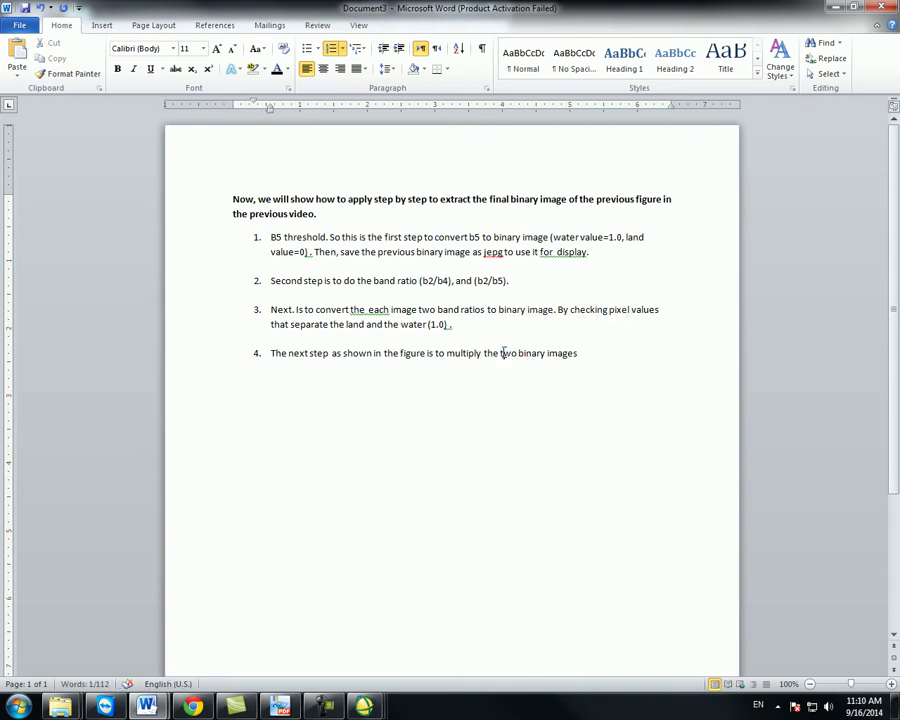
type("last")
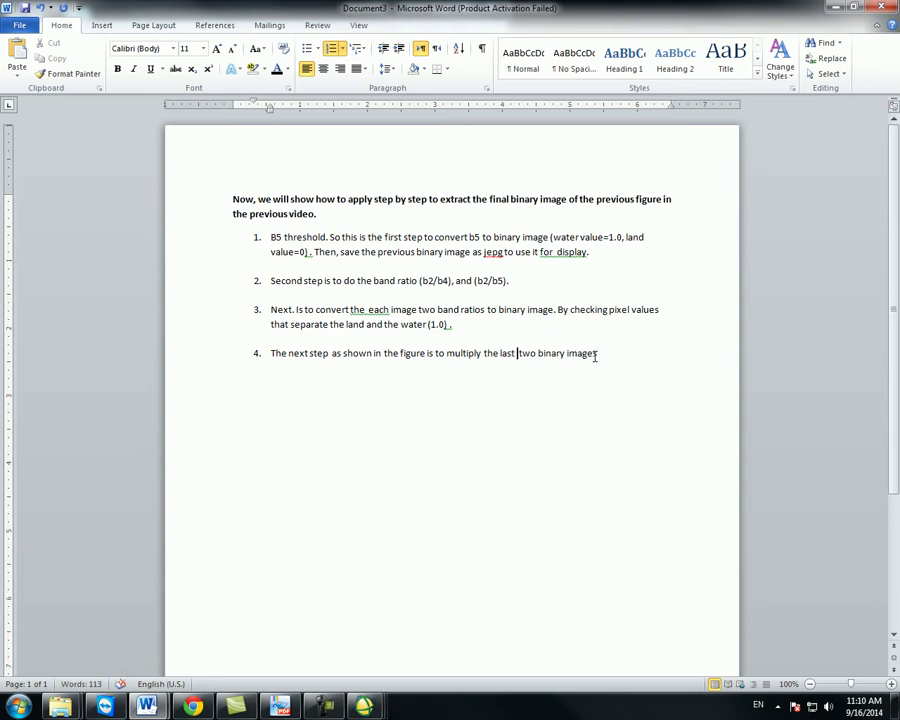
left_click_drag(420, 281, 507, 281)
left_click_drag(598, 353, 562, 363)
- Back in ENVI, close the mask definition, start Band Math and enter the expression b6*b7
left_click(572, 371)
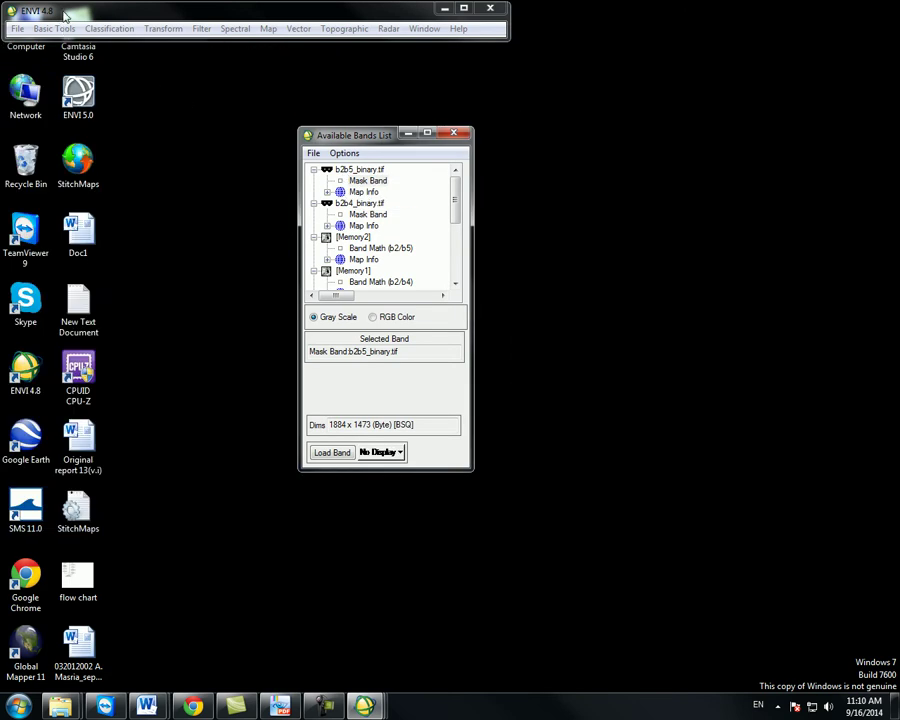
left_click(55, 28)
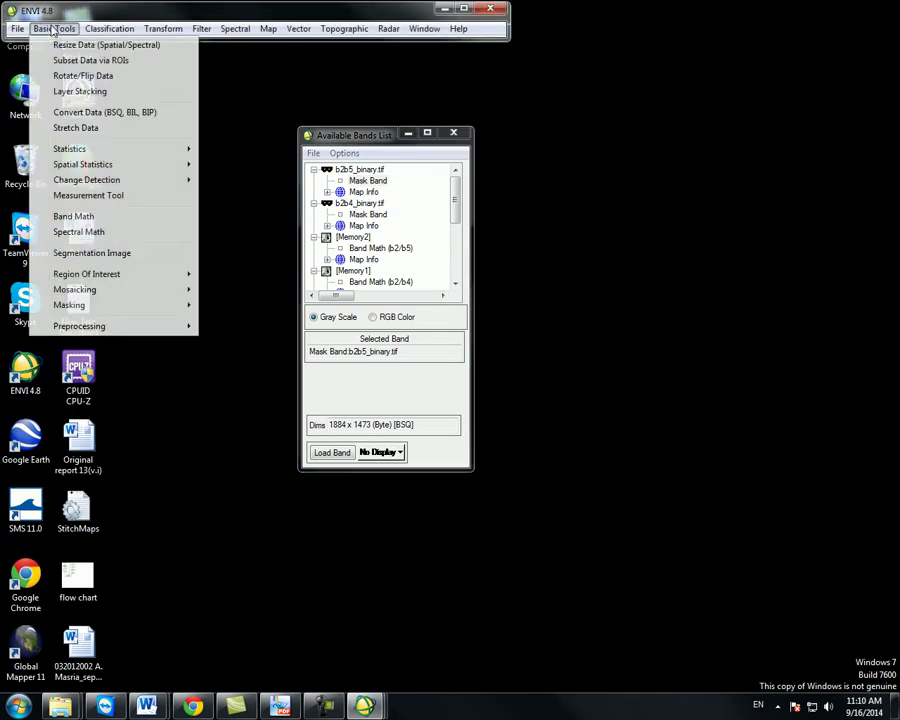
left_click(88, 216)
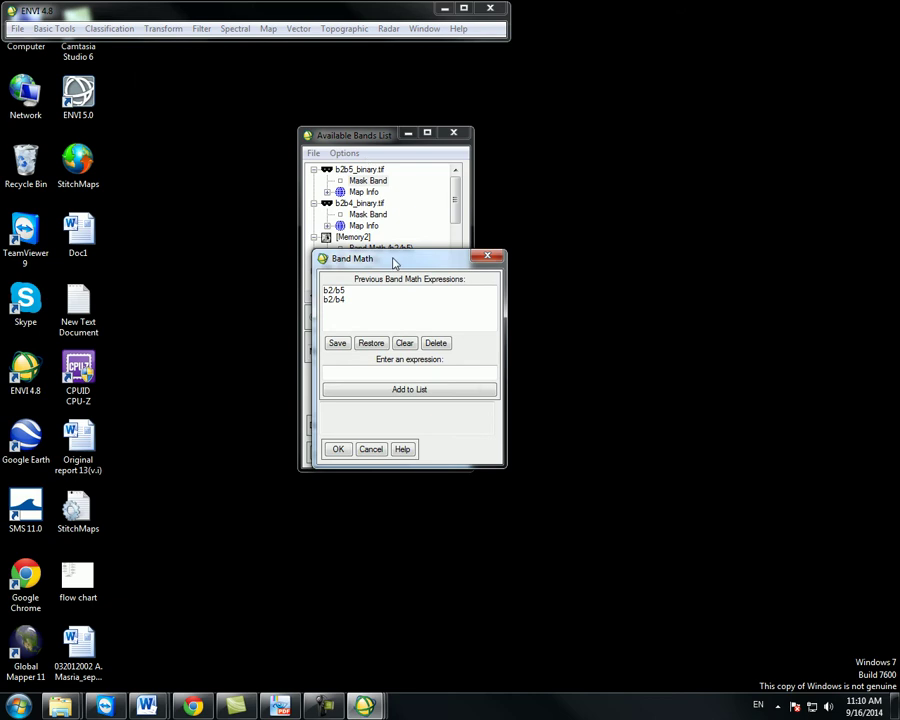
left_click_drag(394, 259, 566, 240)
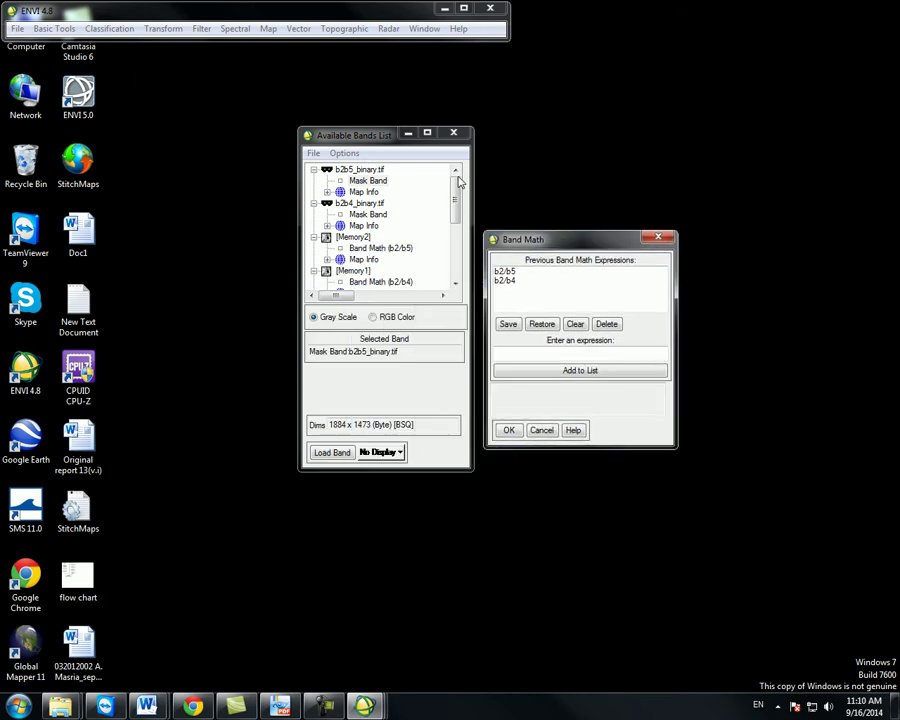
left_click(526, 354)
left_click(548, 372)
left_click(536, 272)
left_click(510, 430)
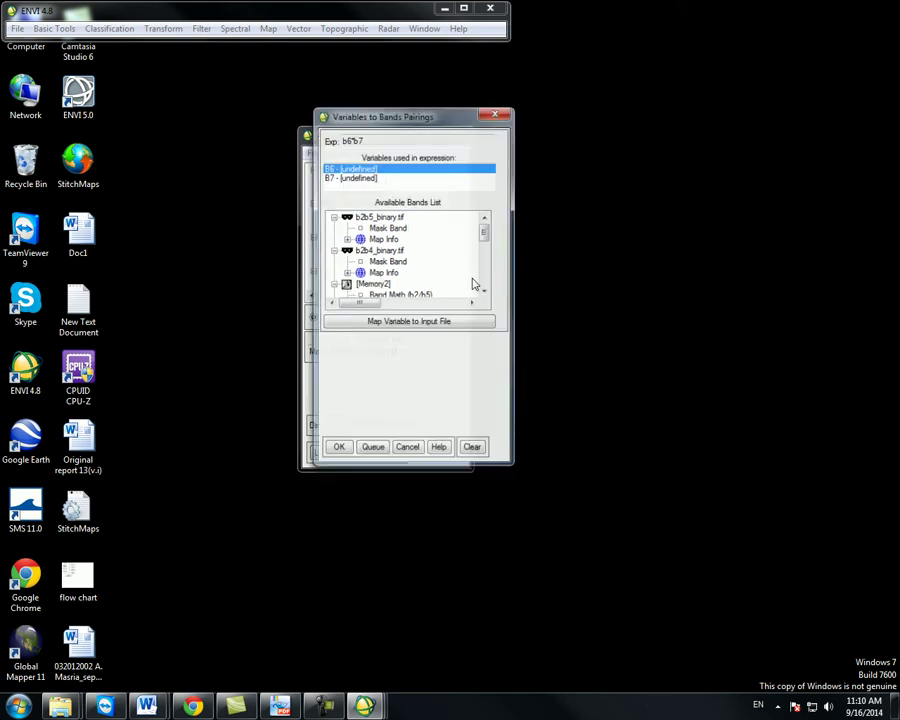
- Pair variable B6 with the b2b4_binary.tif mask band and B7 with the b2b5_binary.tif mask band
left_click_drag(375, 122, 609, 128)
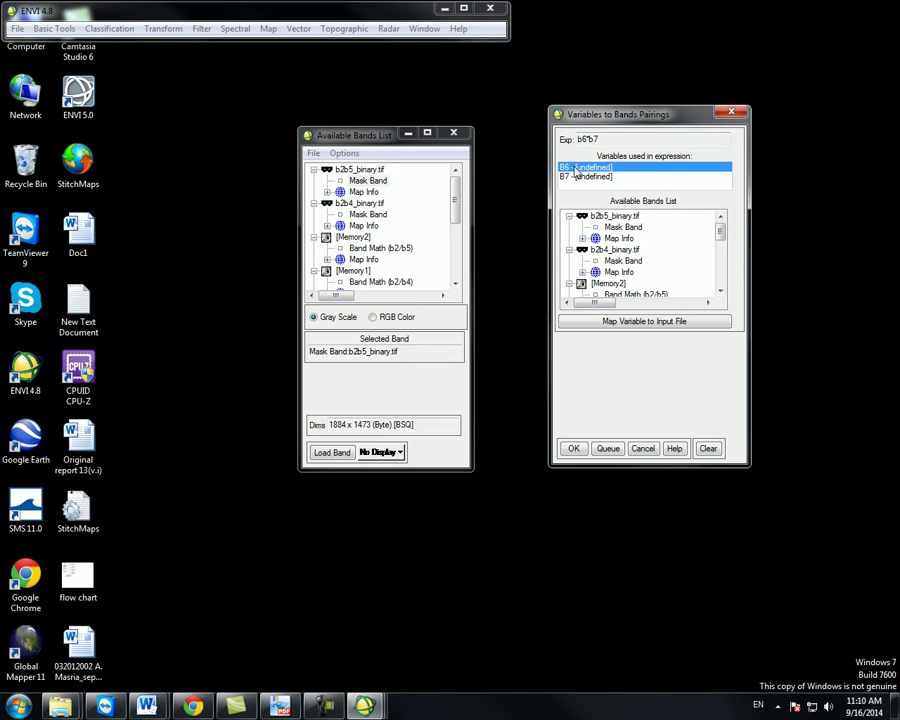
left_click(613, 261)
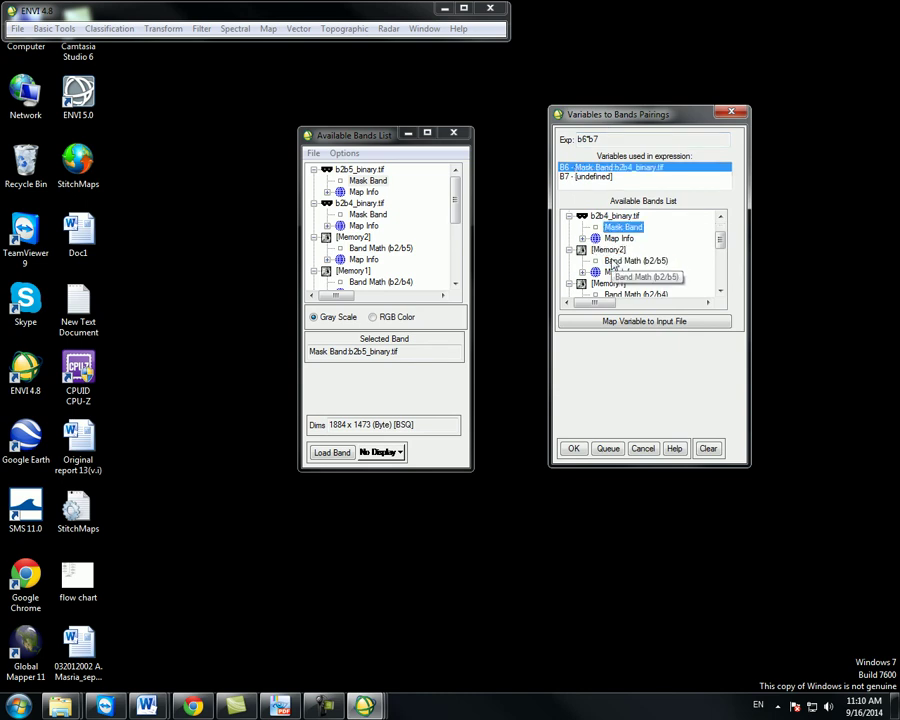
left_click(590, 177)
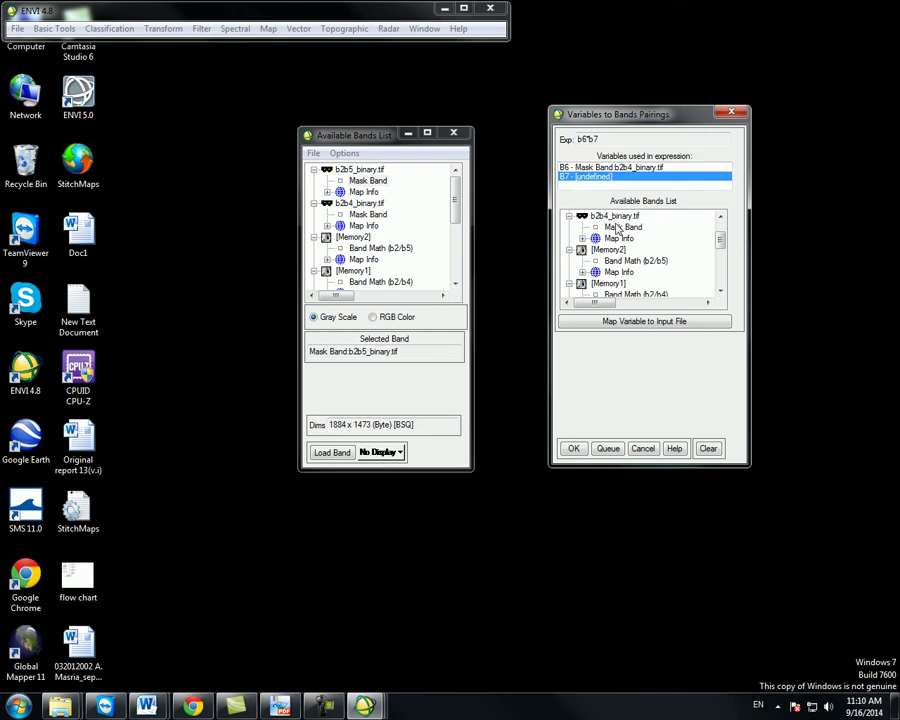
scroll(714, 234, "up", 1)
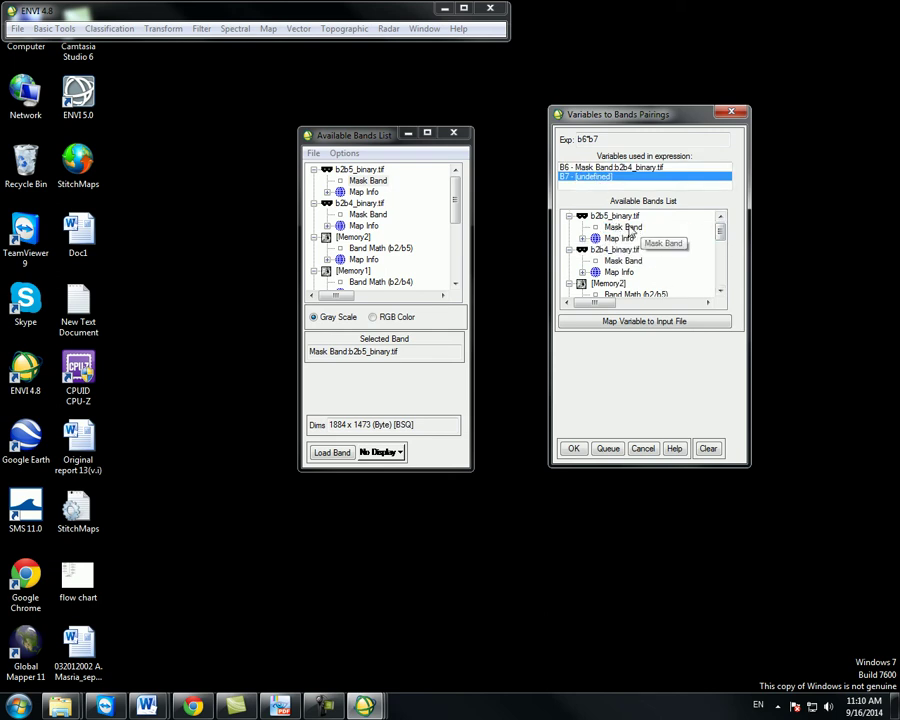
left_click(634, 232)
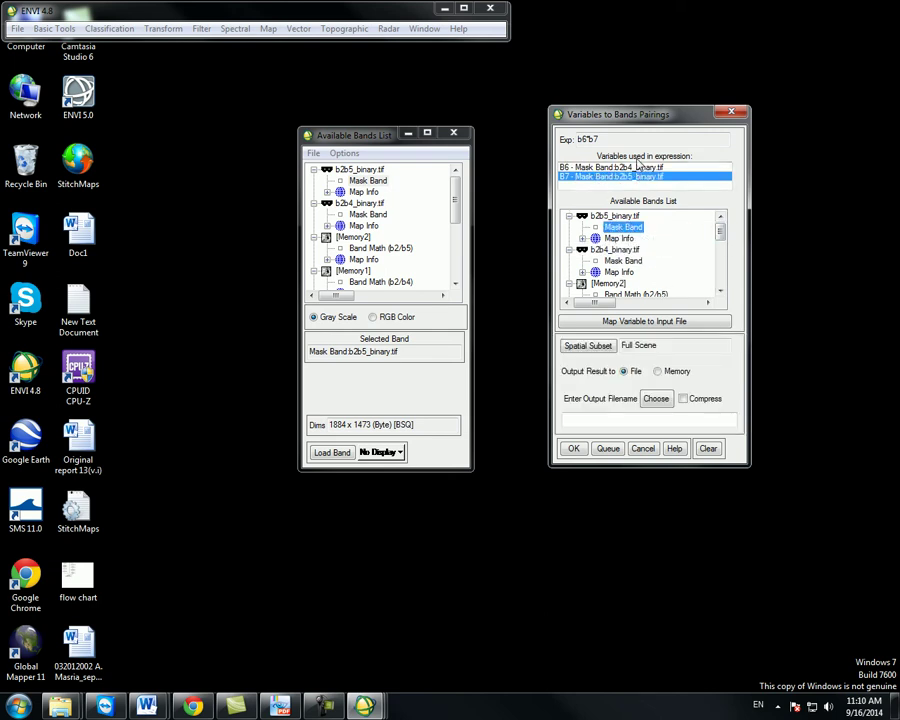
- Name the output file multiplytwoimages.tif in the 1984 folder and run the band multiplication
left_click(656, 398)
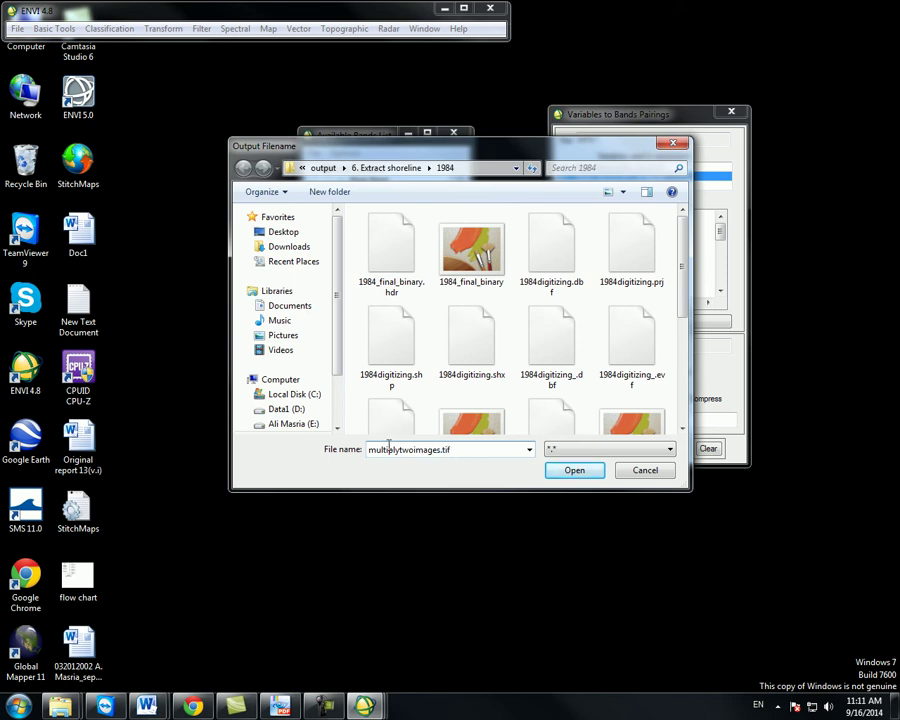
left_click(572, 471)
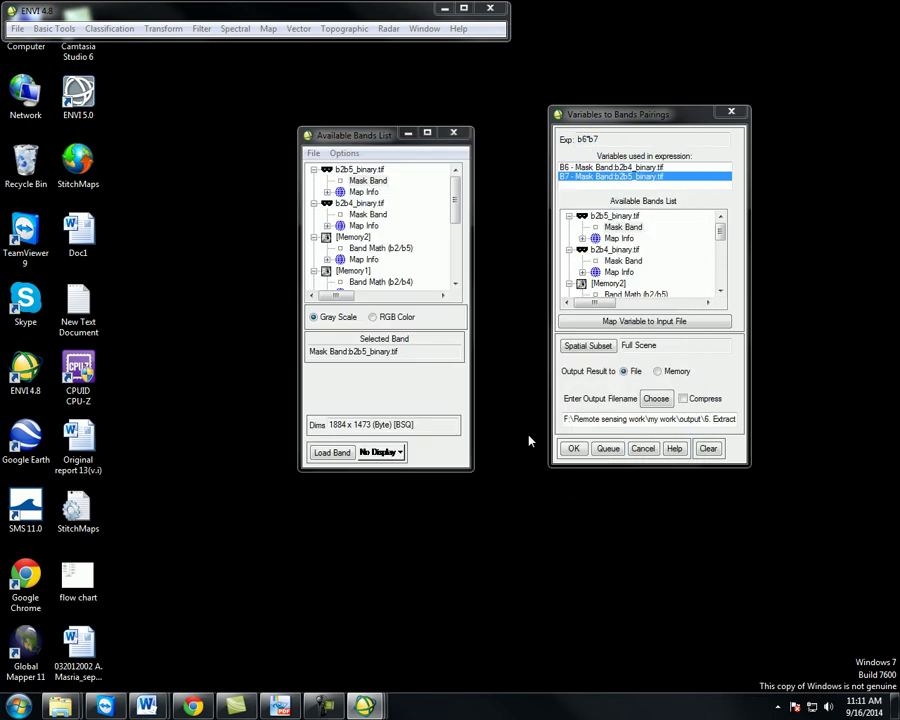
left_click(573, 449)
- Load the b6*b7 band of multiplytwoimages.tif in a display, inspect its upper-left water area, and close the display
left_click(375, 180)
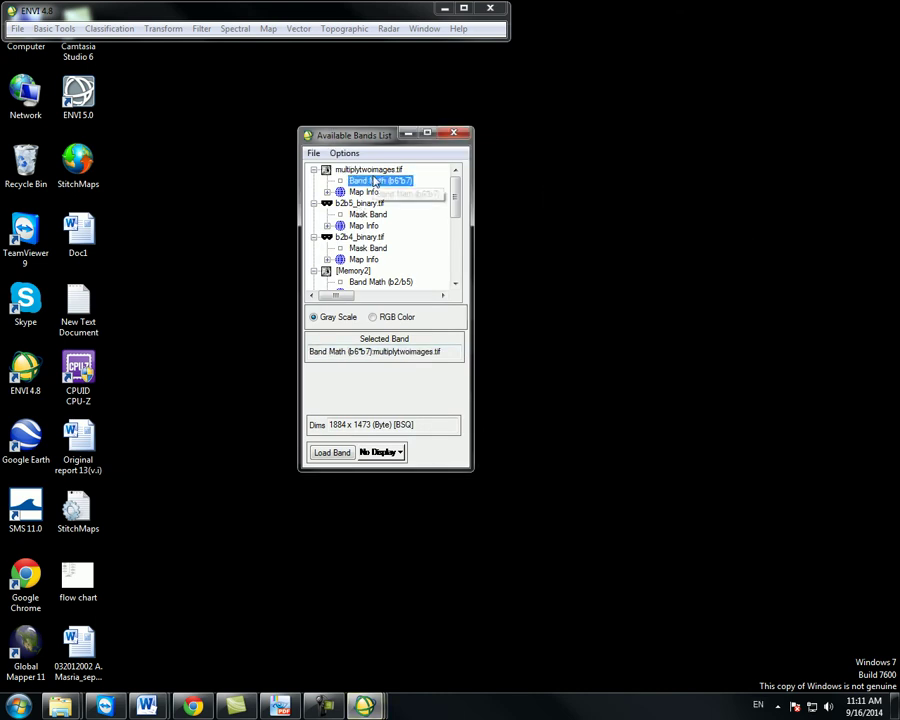
right_click(376, 181)
left_click(414, 186)
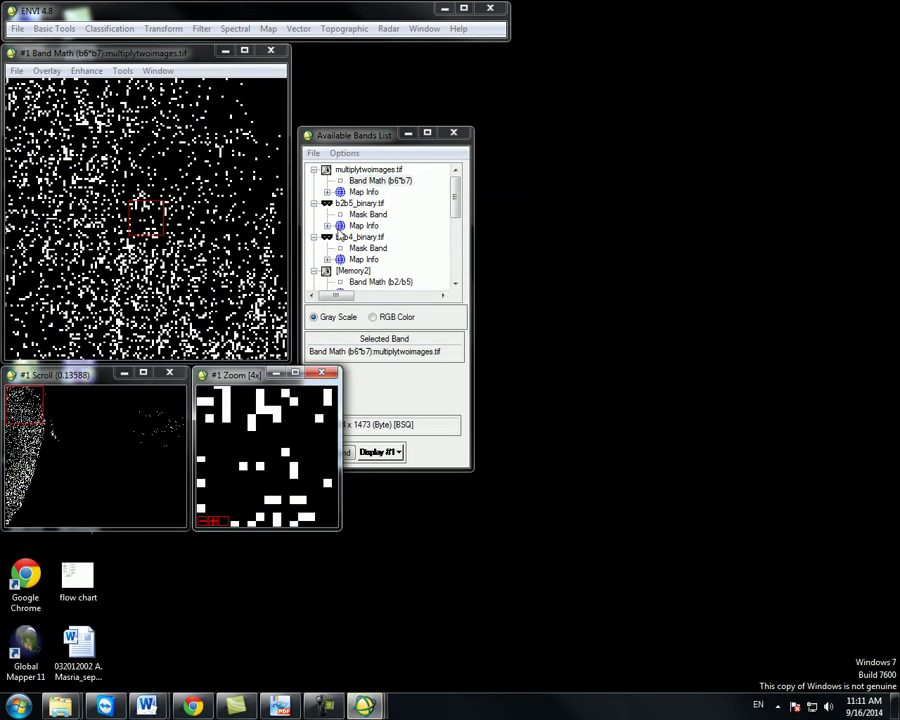
left_click(36, 413)
left_click(40, 410)
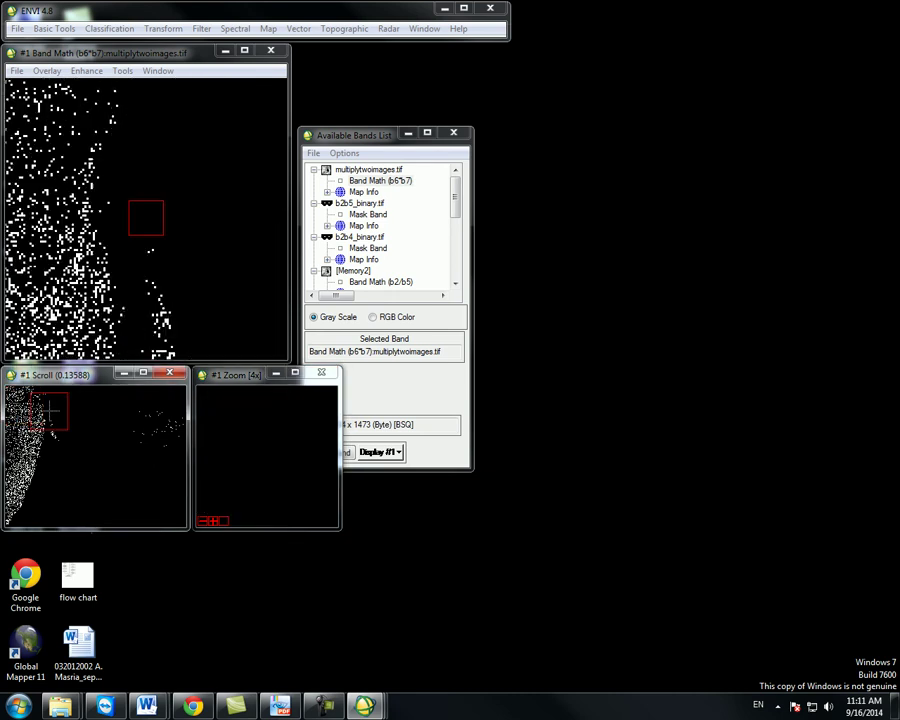
left_click(30, 404)
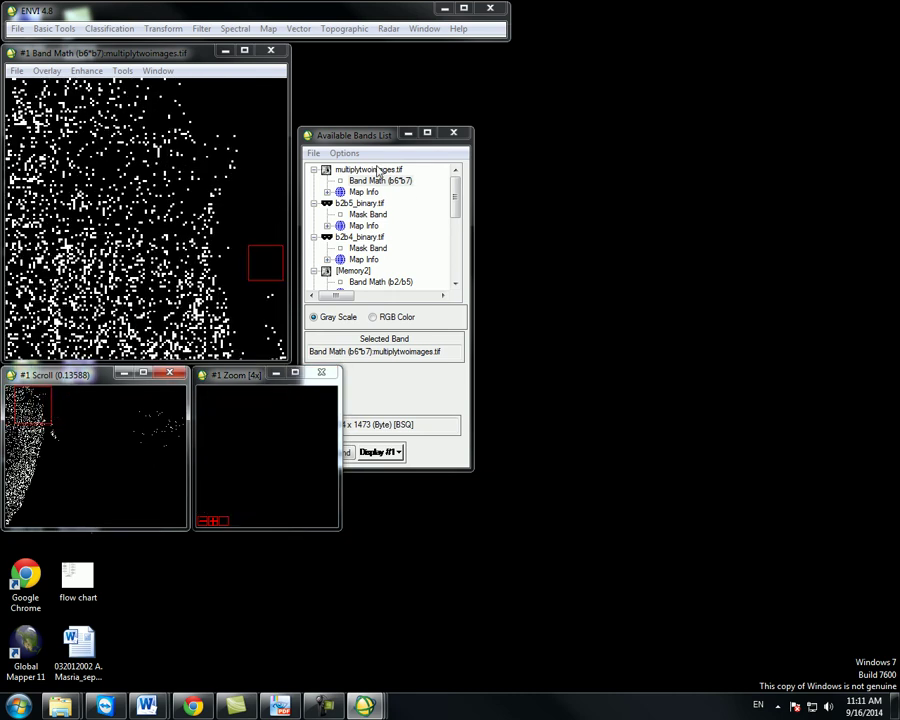
left_click(270, 50)
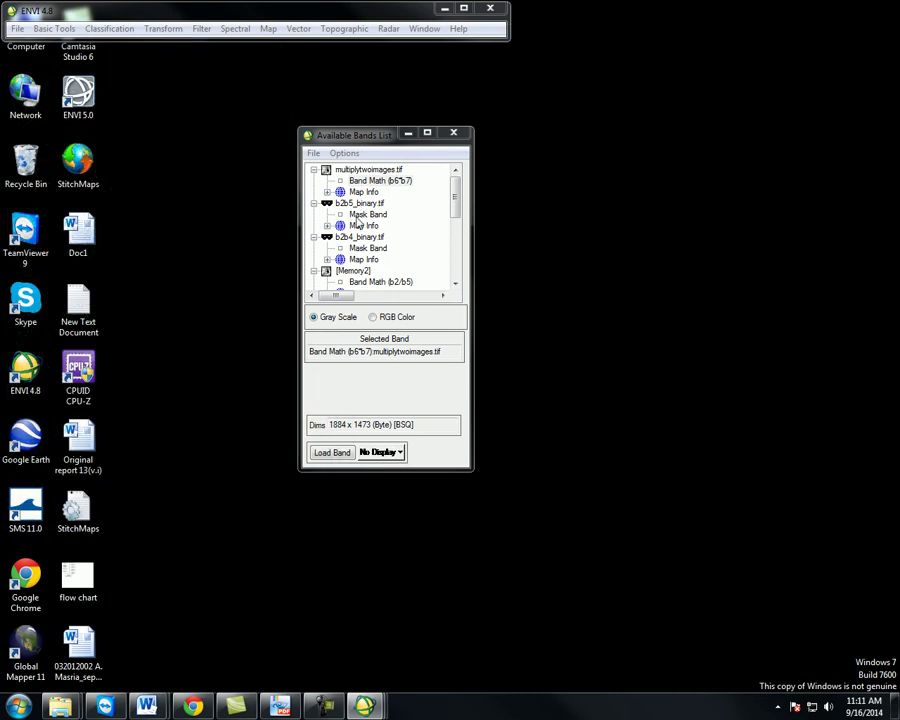
- Load the b2b4_binary.tif mask band in a display to check how water and land are classified
right_click(366, 248)
left_click_drag(362, 248, 240, 495)
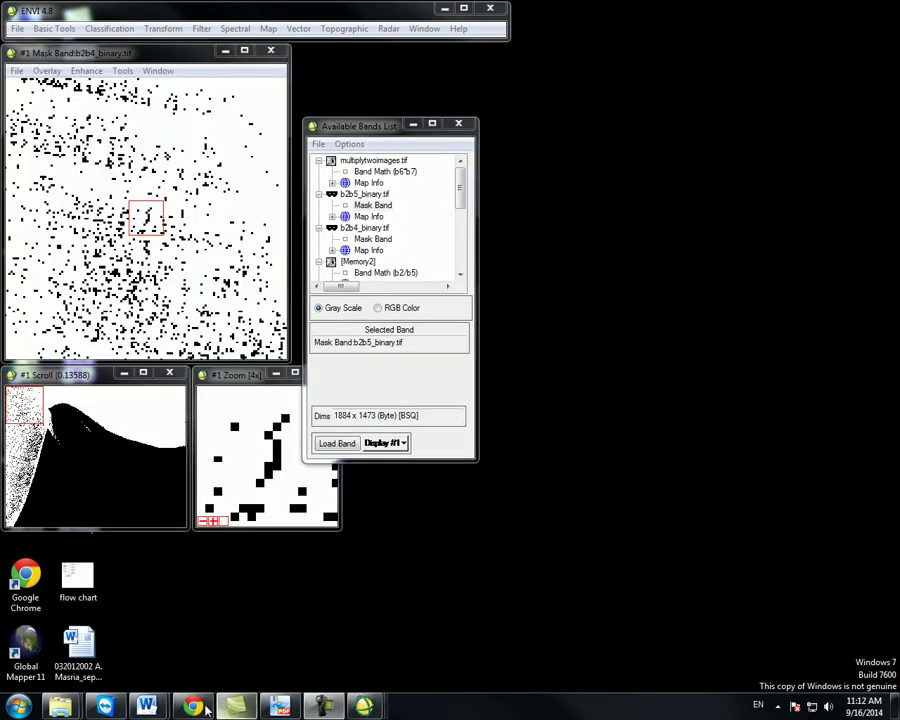
- In the Word document, end item 4 with a period and add below the list "There is a mistake we did in masking (b2/b5), we will do it again"
mouse_move(150, 703)
left_click(230, 645)
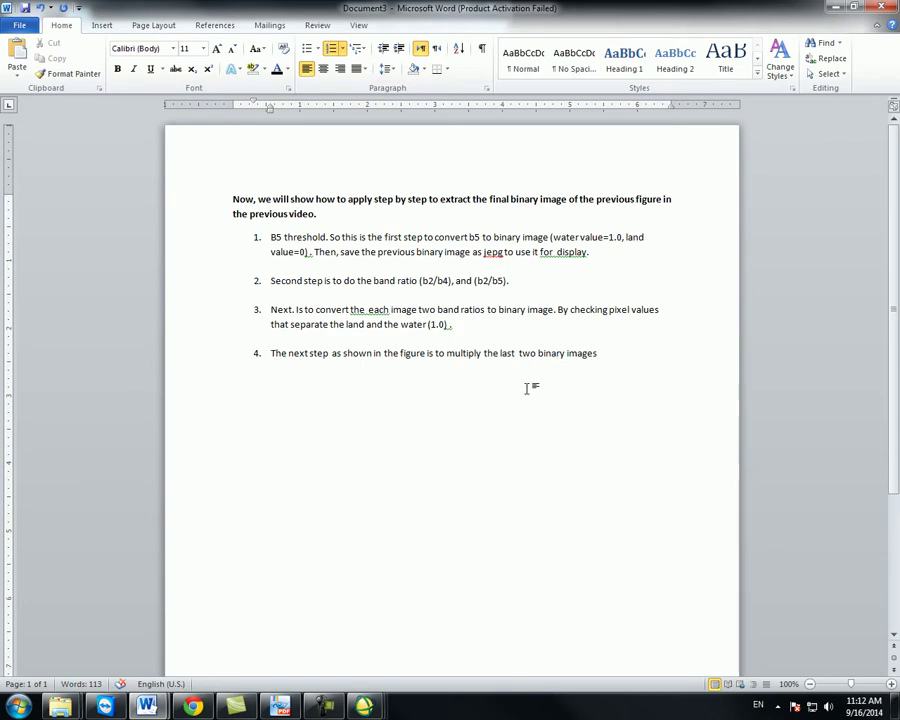
type(".")
key("Return")
key("Return")
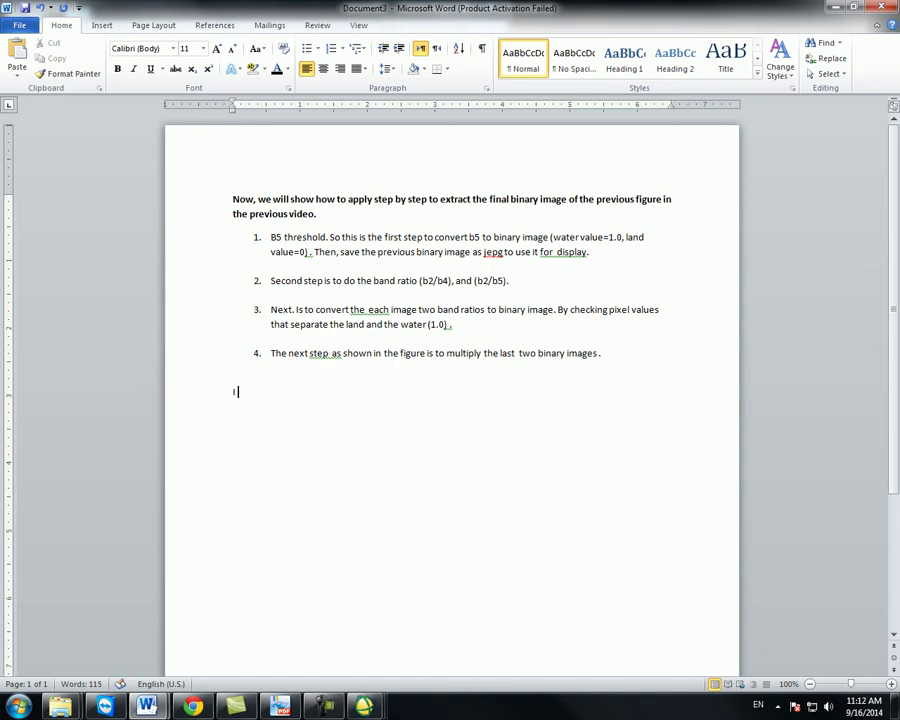
type("there is a mistake we did")
type("in mask")
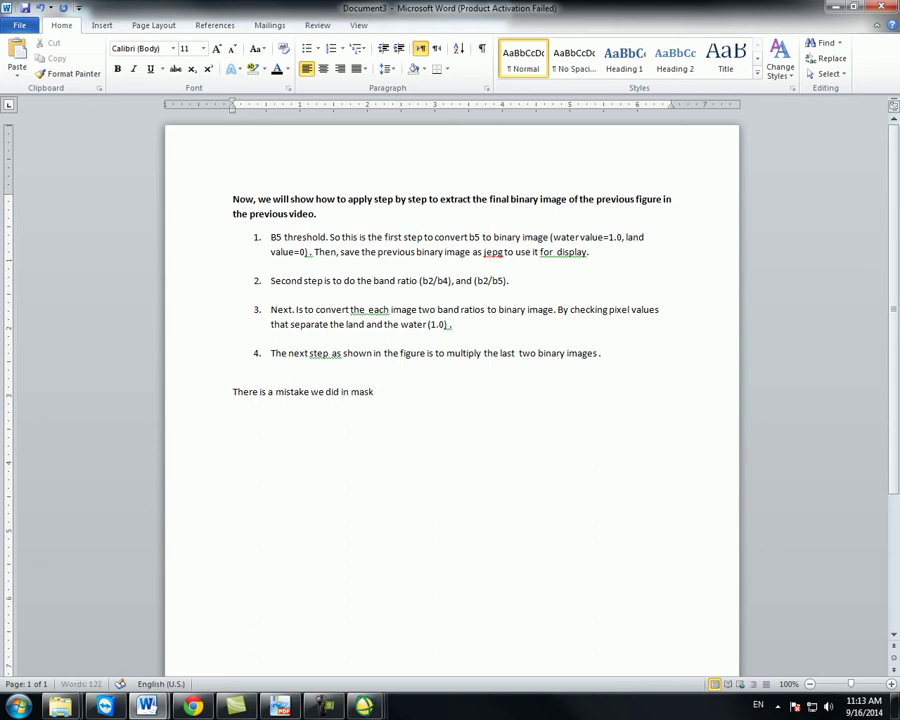
type("ing (b2/b5), we will do it agau")
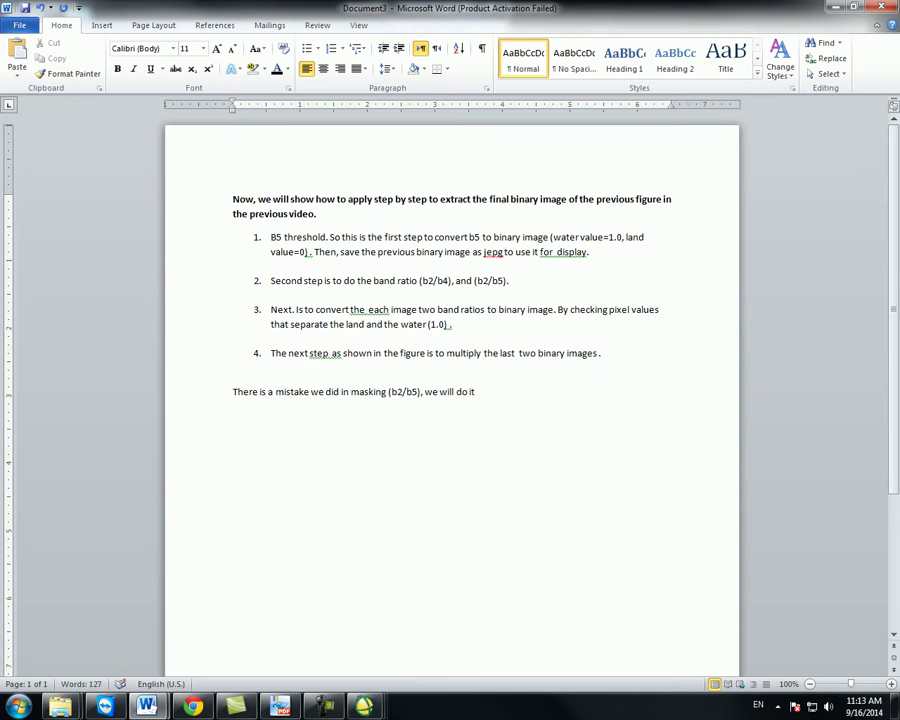
key("BackSpace")
type("in")
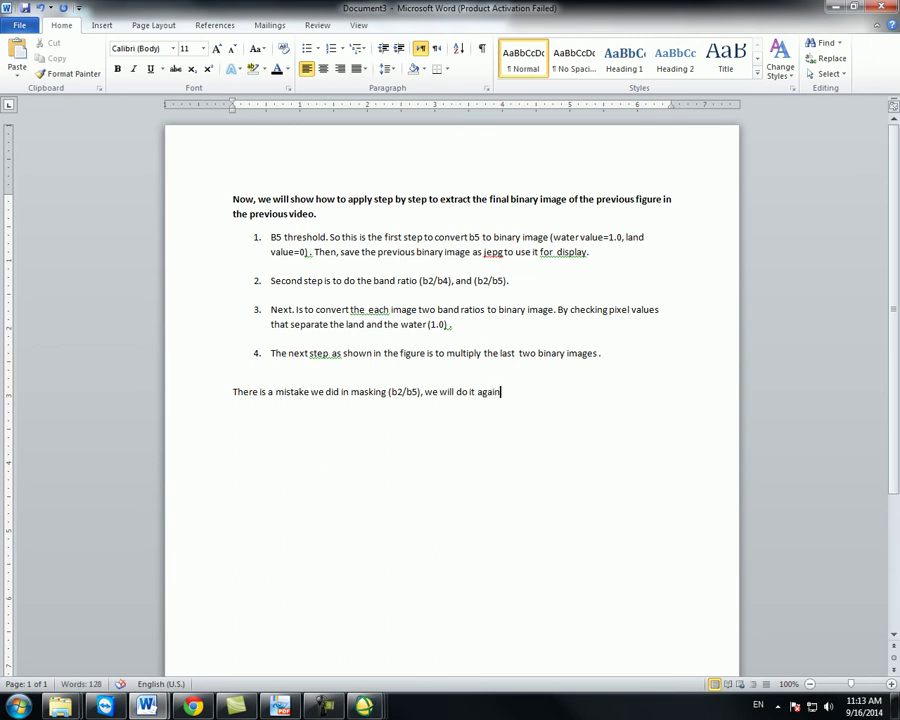
- Switch back to ENVI and close the files b2b5_binary.tif and multiplytwoimages.tif
left_click(833, 6)
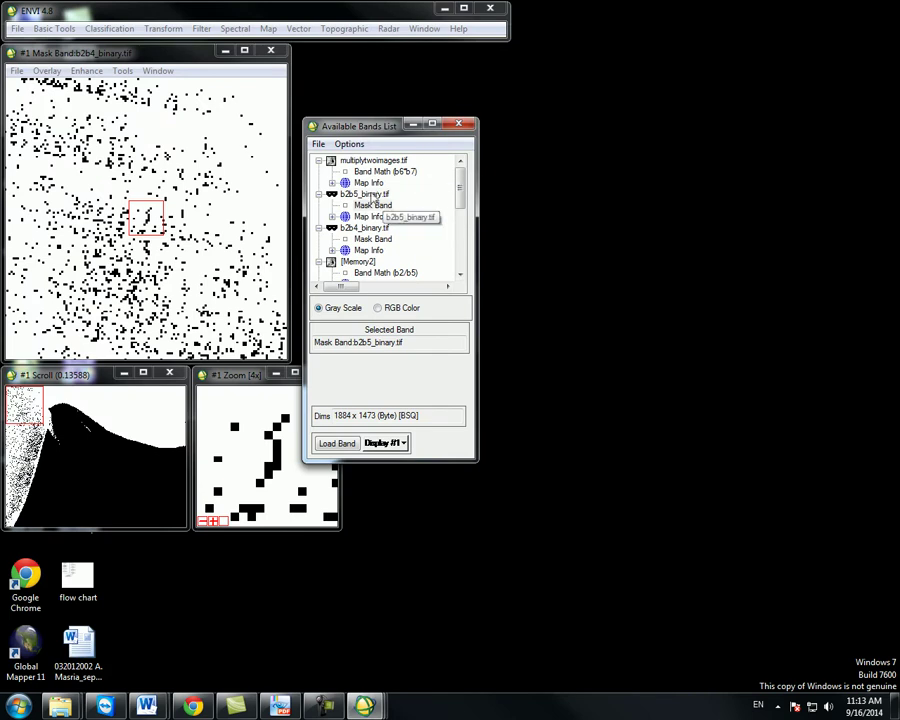
right_click(367, 195)
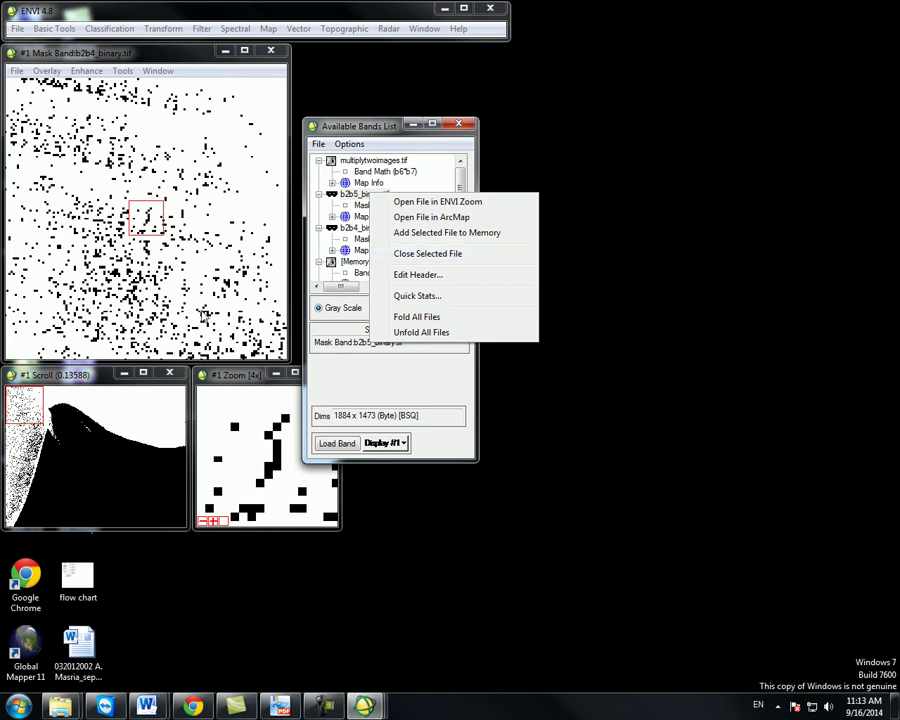
left_click(445, 253)
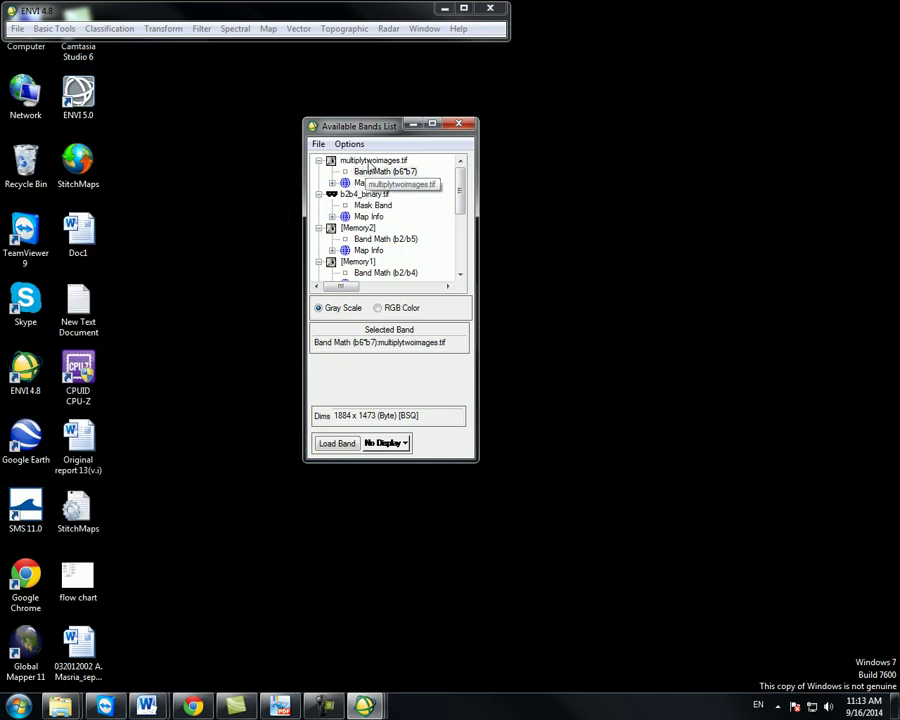
right_click(370, 161)
left_click(426, 222)
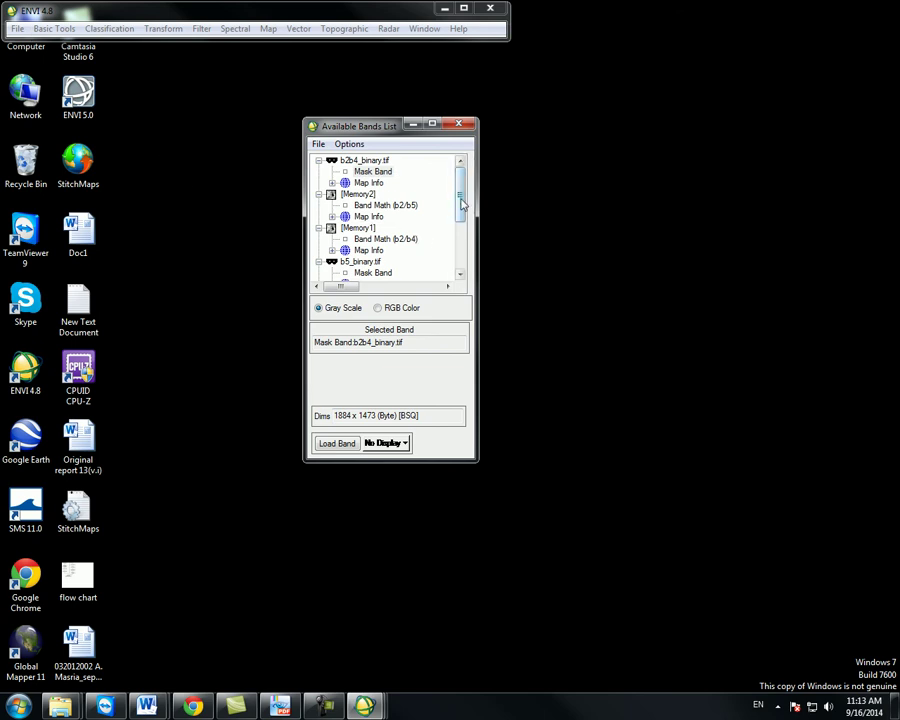
left_click(54, 28)
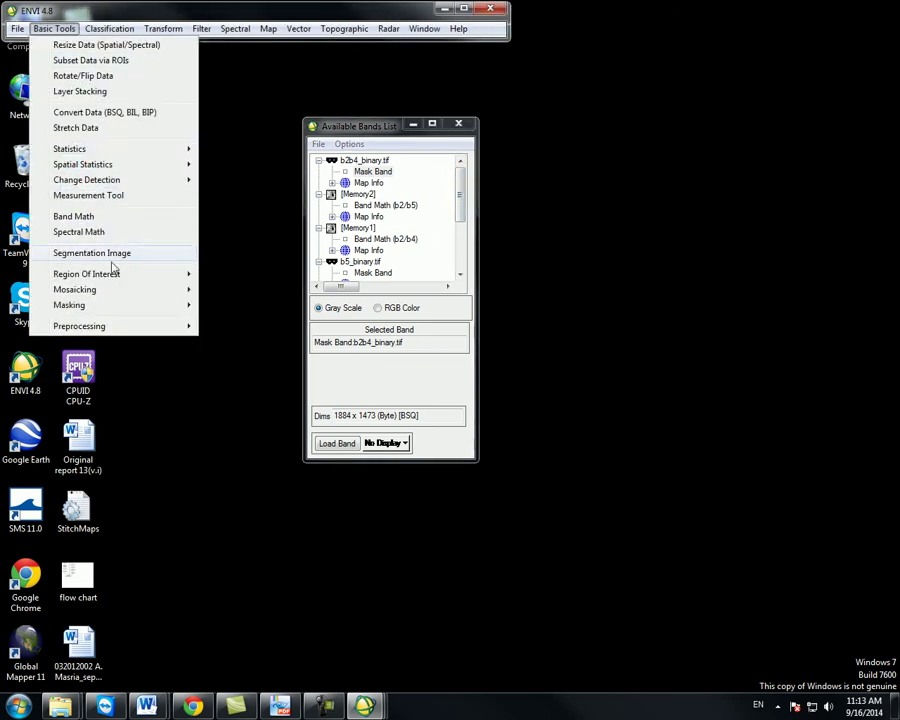
mouse_move(114, 274)
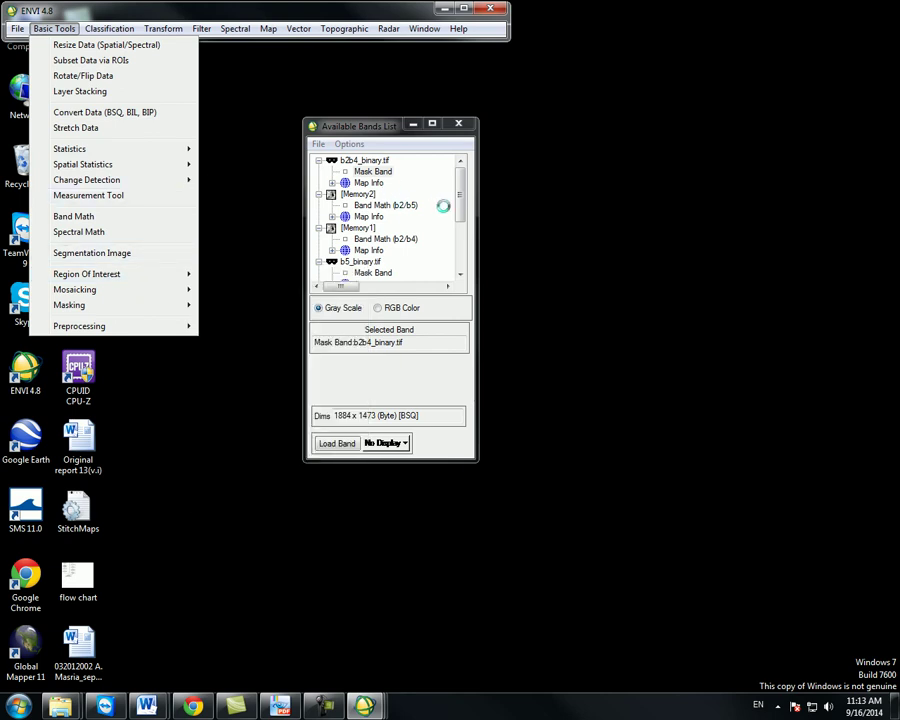
left_click(463, 207)
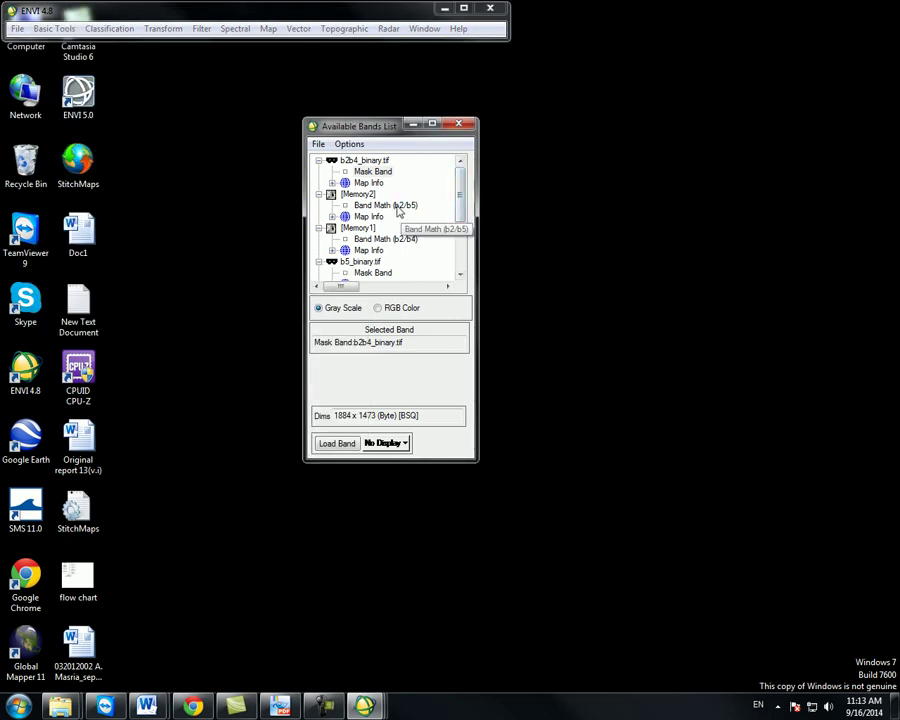
- Load the b2/b5 ratio band in a display and start building a mask for it
left_click(397, 207)
left_click(335, 443)
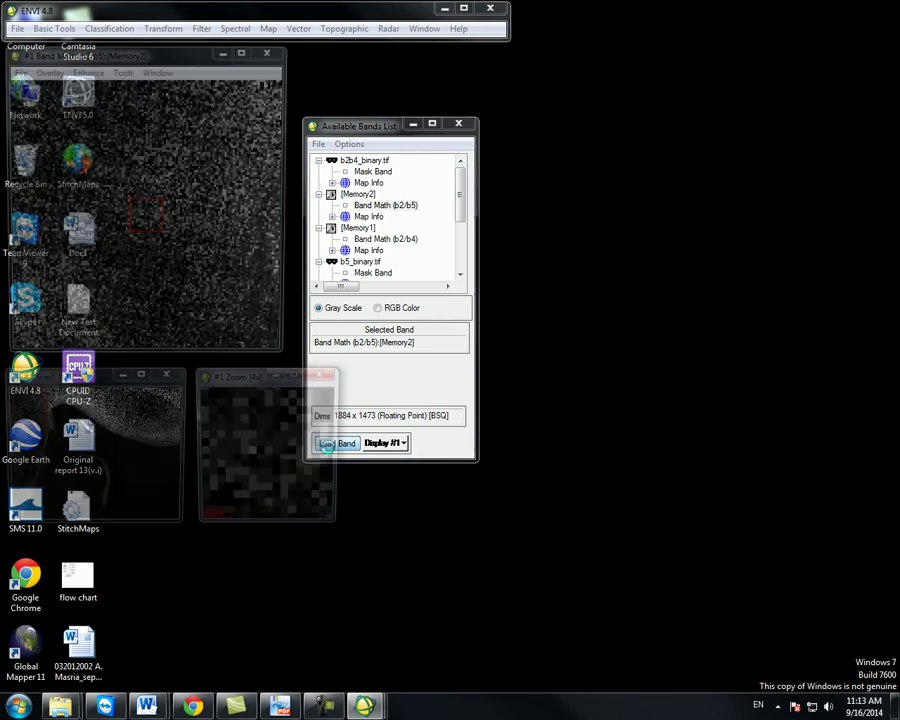
left_click(122, 70)
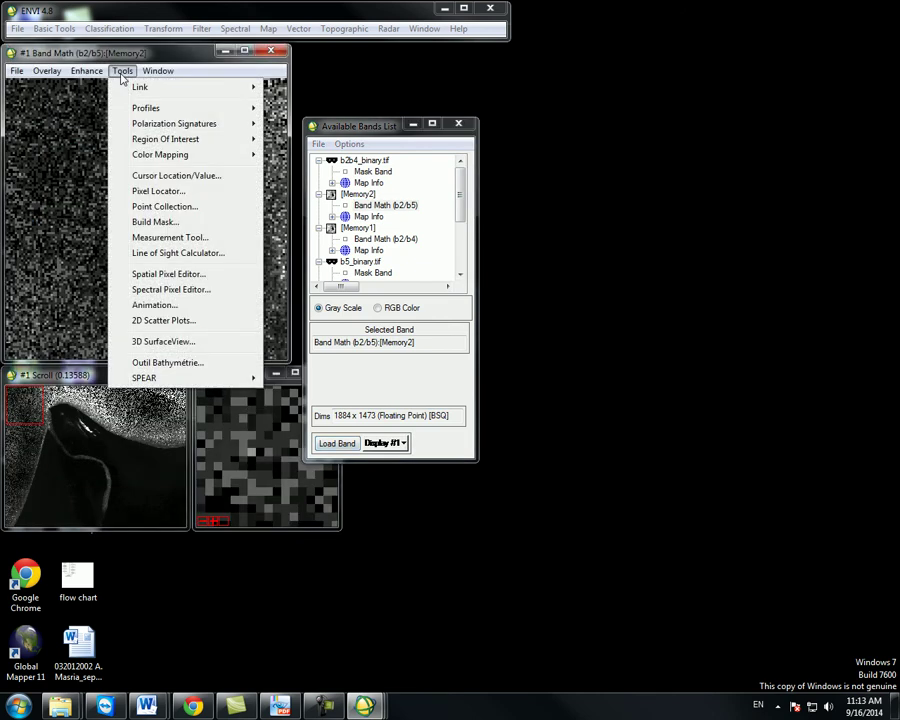
left_click(165, 227)
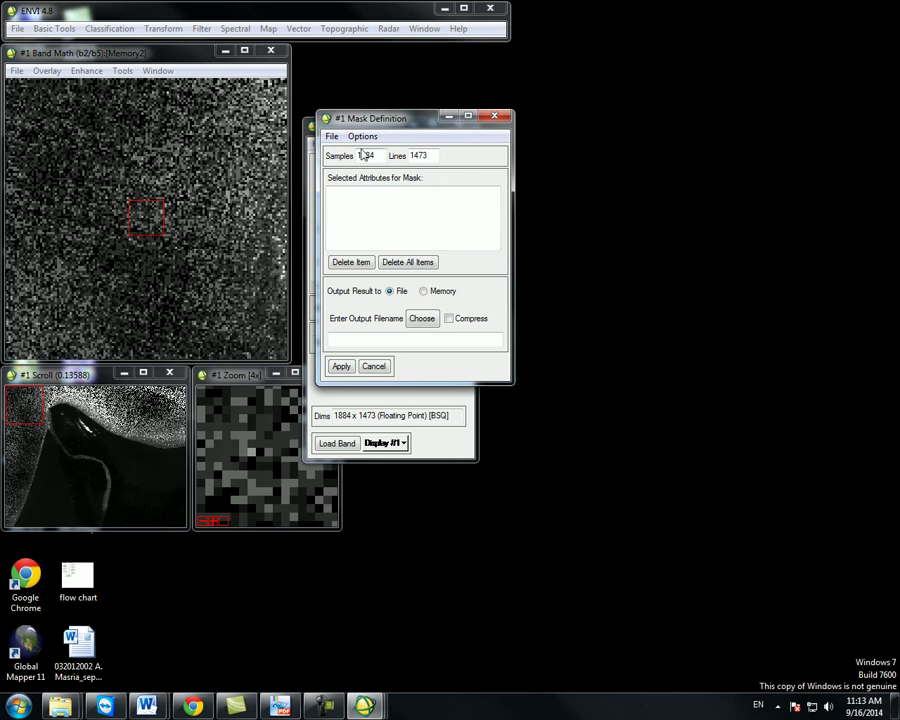
left_click(362, 136)
left_click(360, 150)
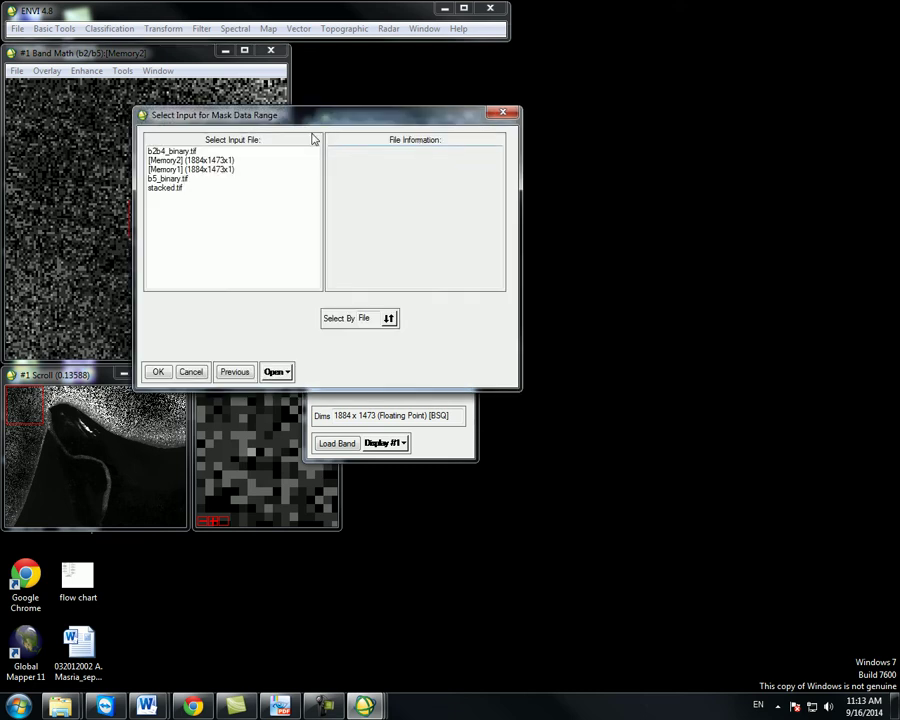
left_click_drag(303, 120, 596, 127)
left_click(585, 127)
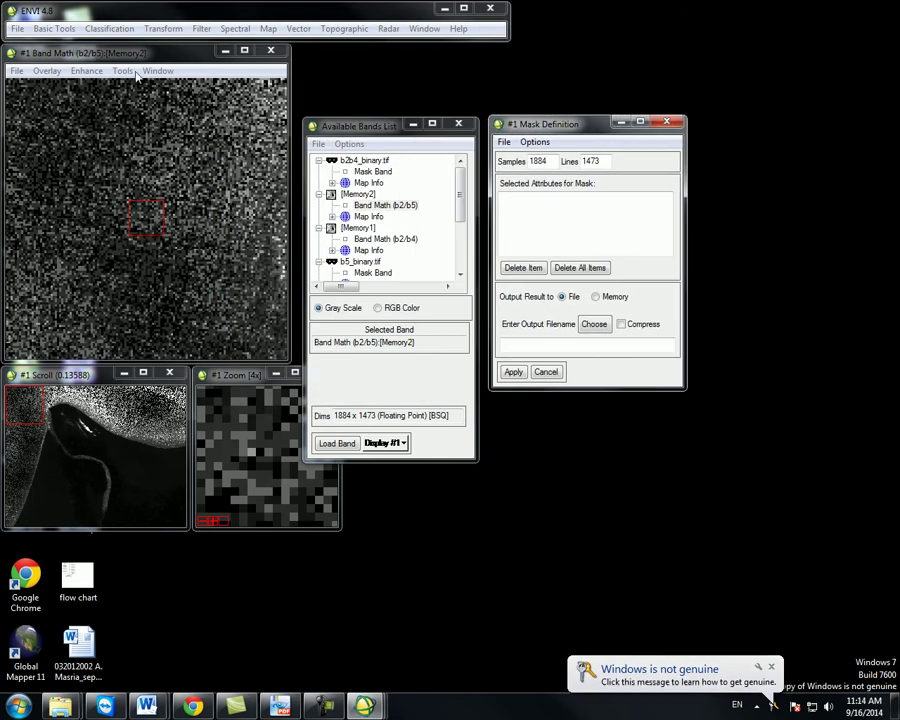
- Import a data range into the mask definition, using the b2/b5 band of [Memory2] as input
left_click(535, 143)
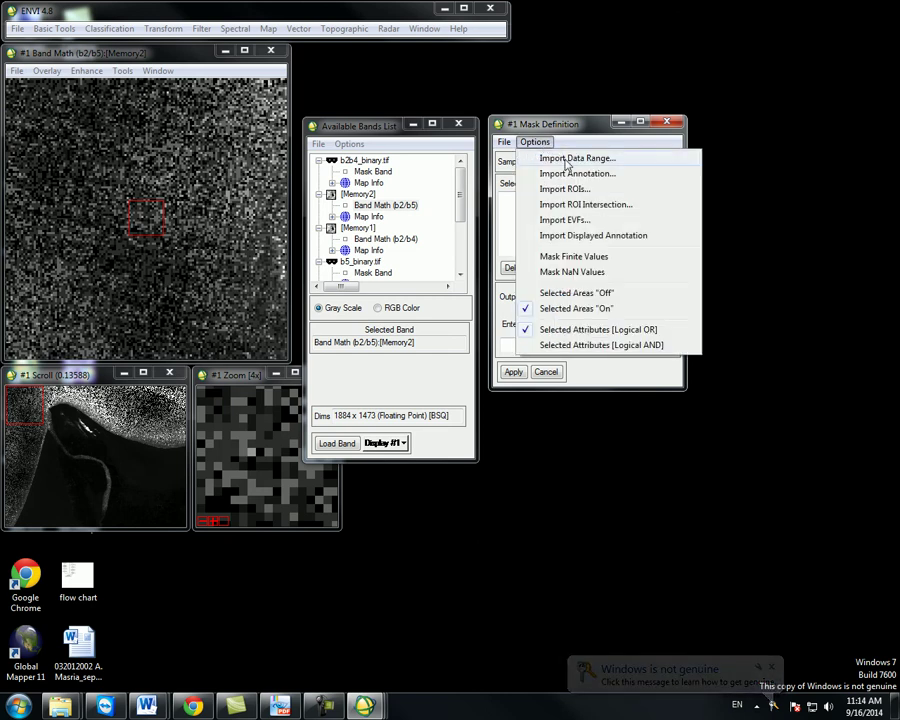
left_click(567, 160)
left_click_drag(368, 128, 733, 297)
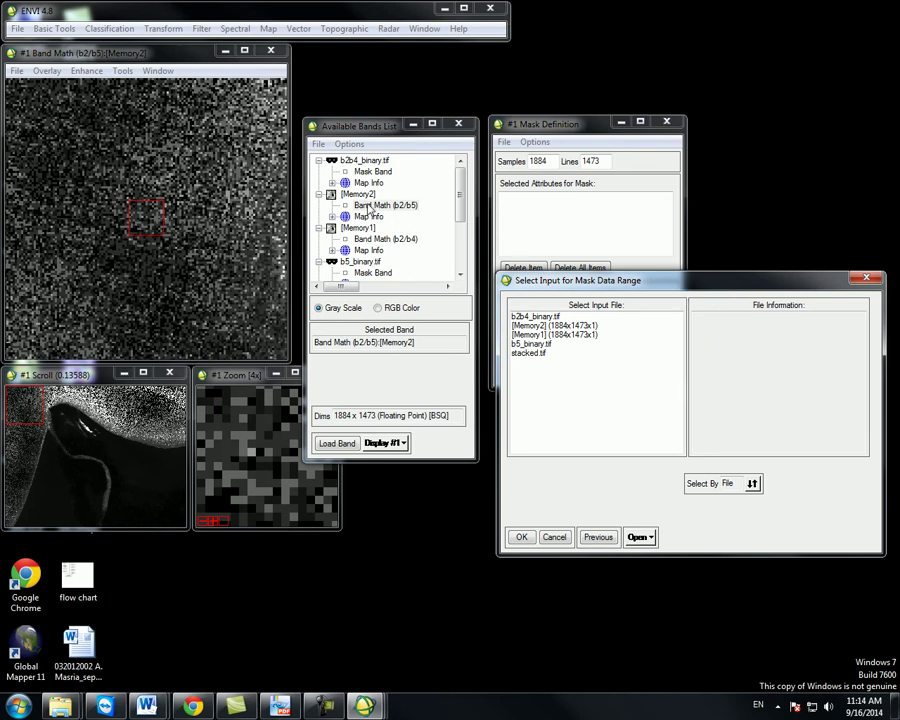
left_click(543, 326)
left_click(521, 538)
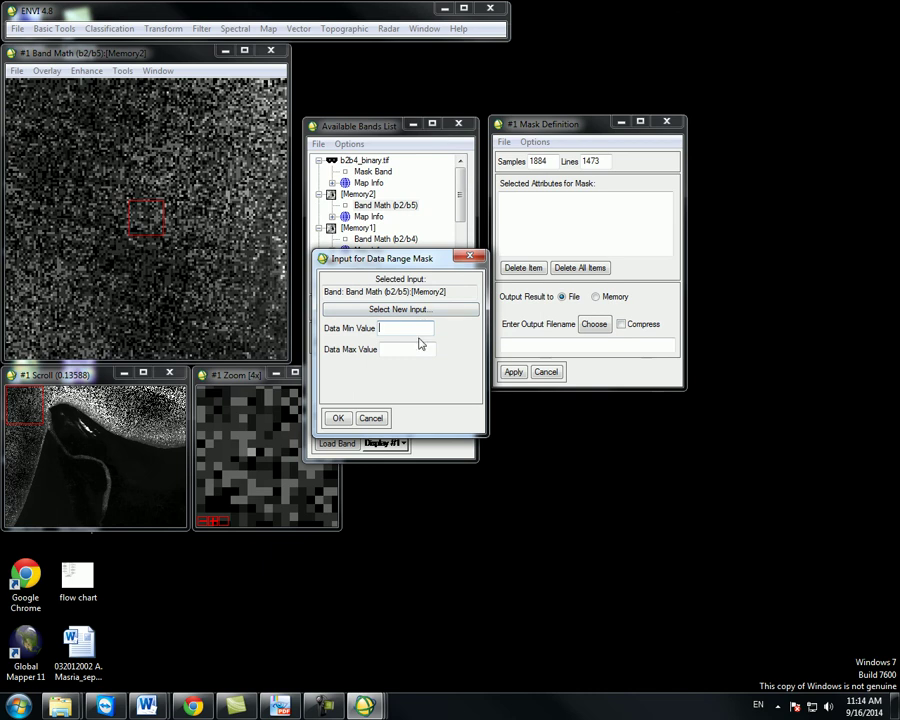
- Set the mask's data range to minimum 0 and maximum 1, and set the selected areas to "Off"
type("0")
left_click(394, 347)
type("1")
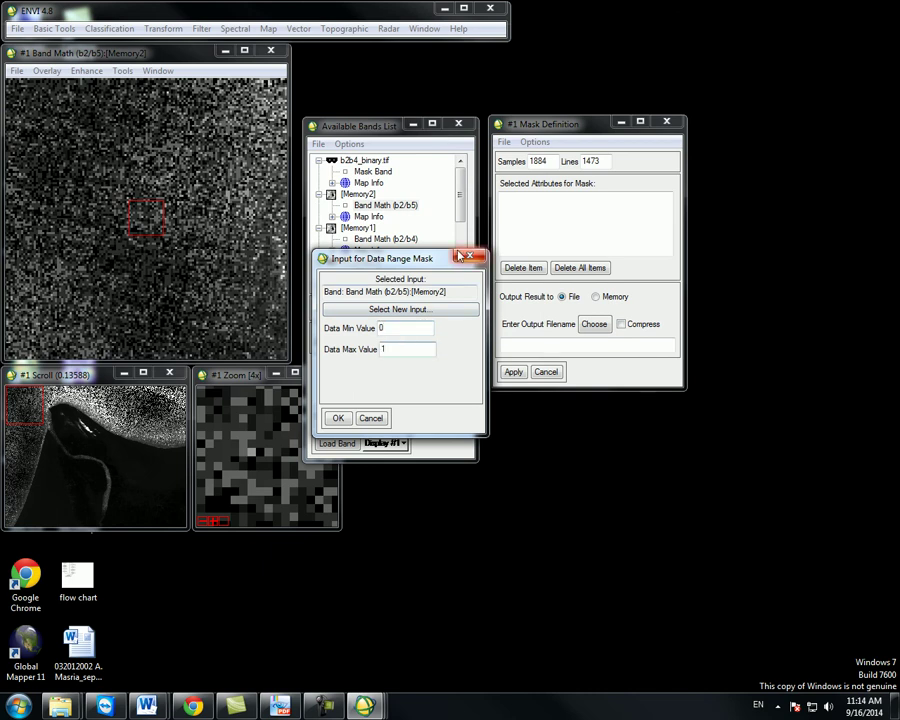
left_click(339, 418)
left_click(534, 142)
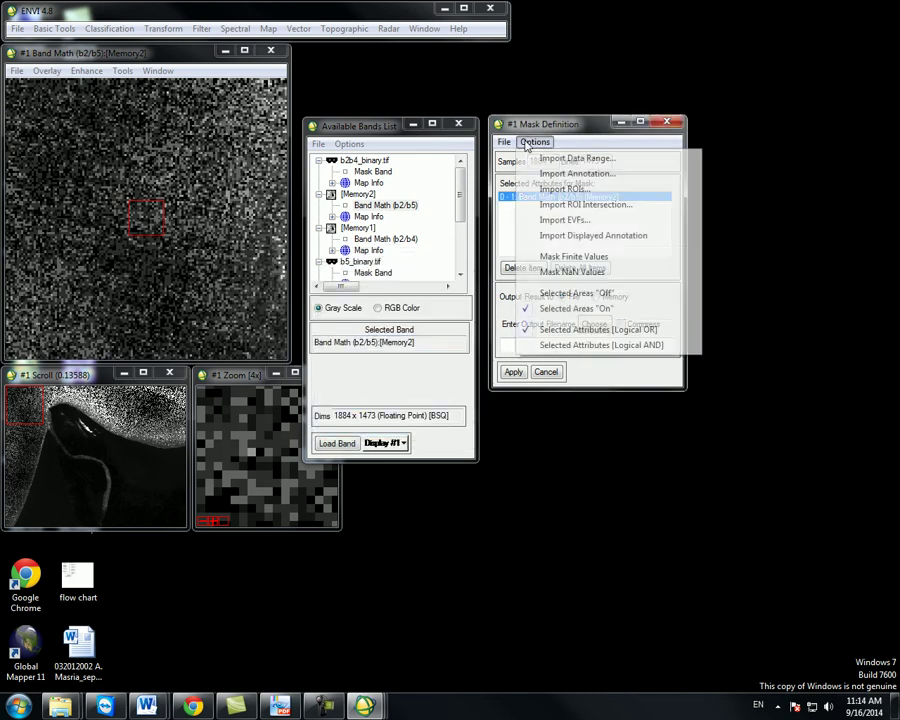
left_click(581, 294)
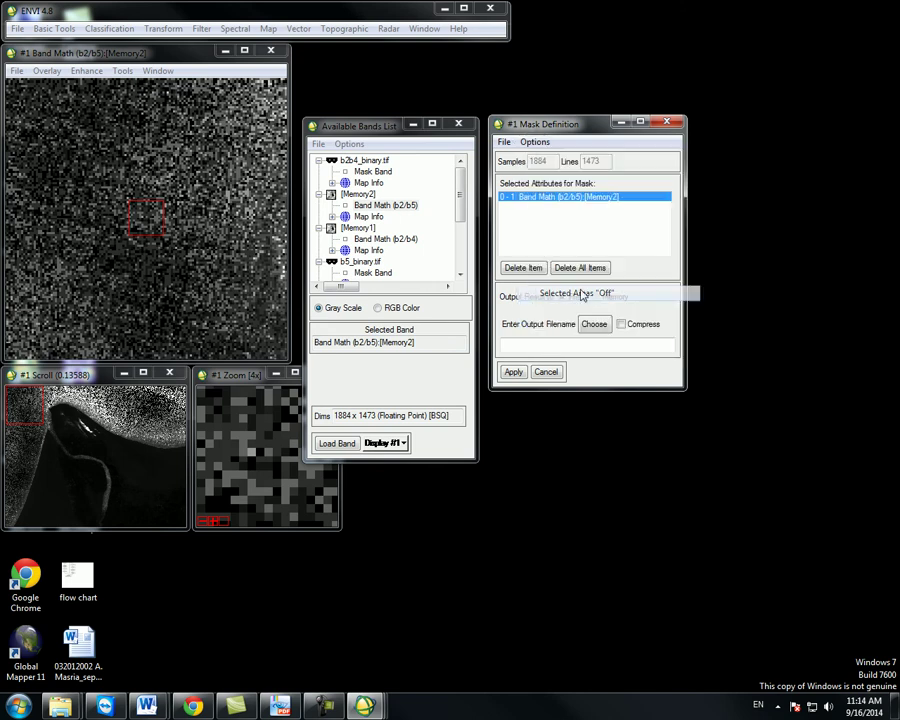
- Name the mask output b2b5_binary.tif in the 1984 folder and apply the mask, overwriting the existing file
left_click(594, 325)
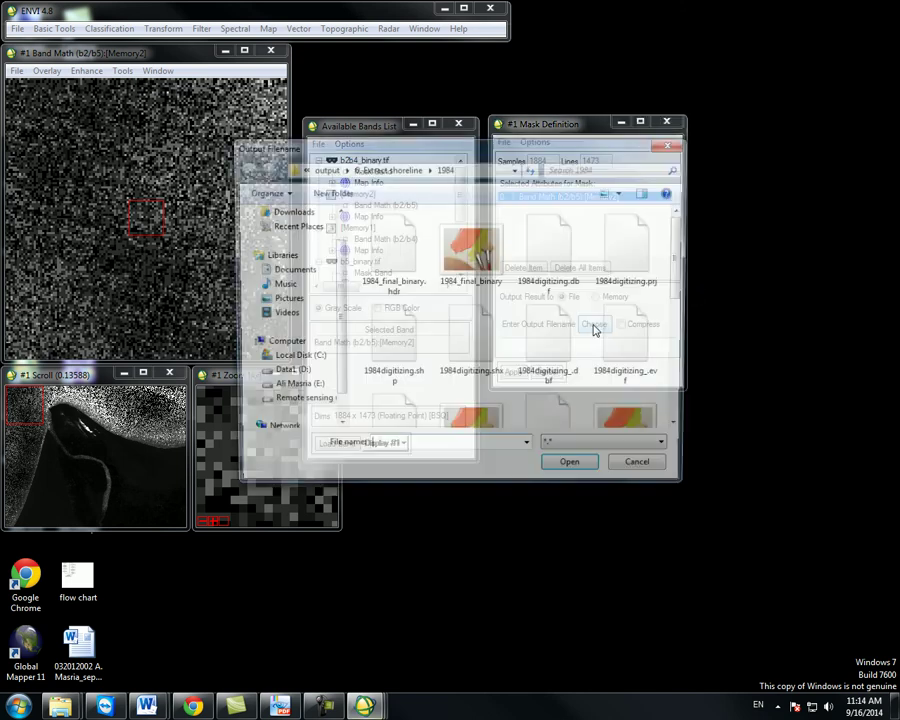
scroll(686, 330, "down", 3)
left_click_drag(686, 330, 684, 368)
scroll(684, 368, "up", 3)
left_click(632, 280)
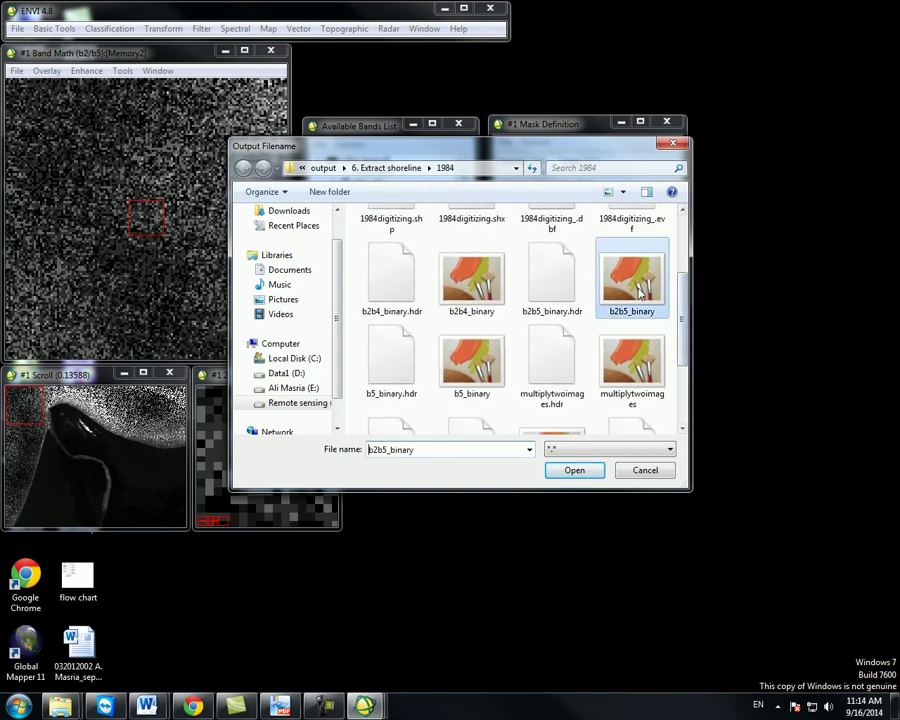
left_click(445, 449)
left_click(416, 449)
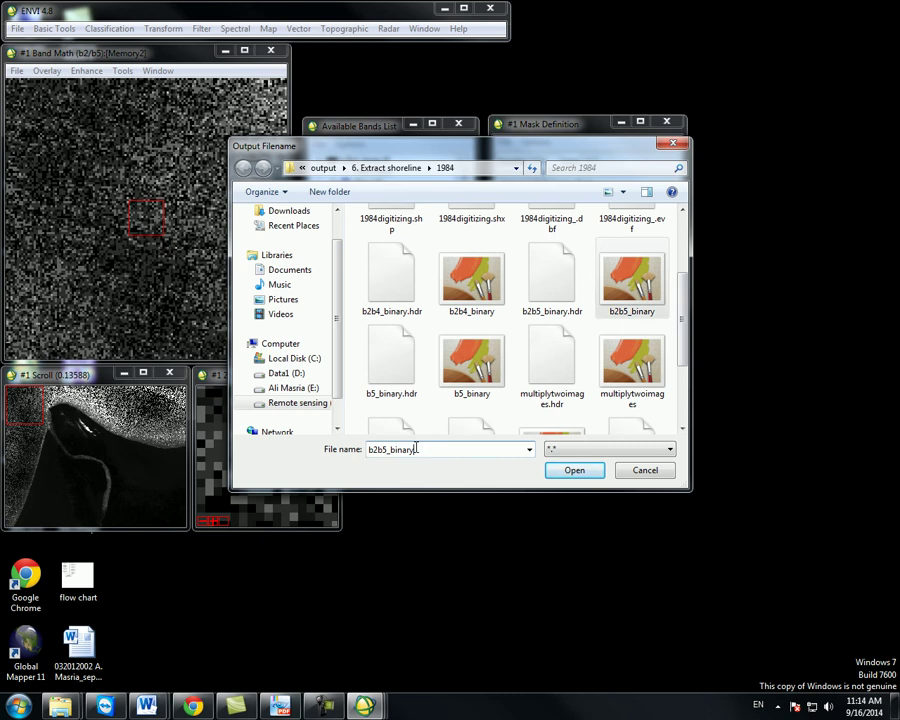
type(".tif")
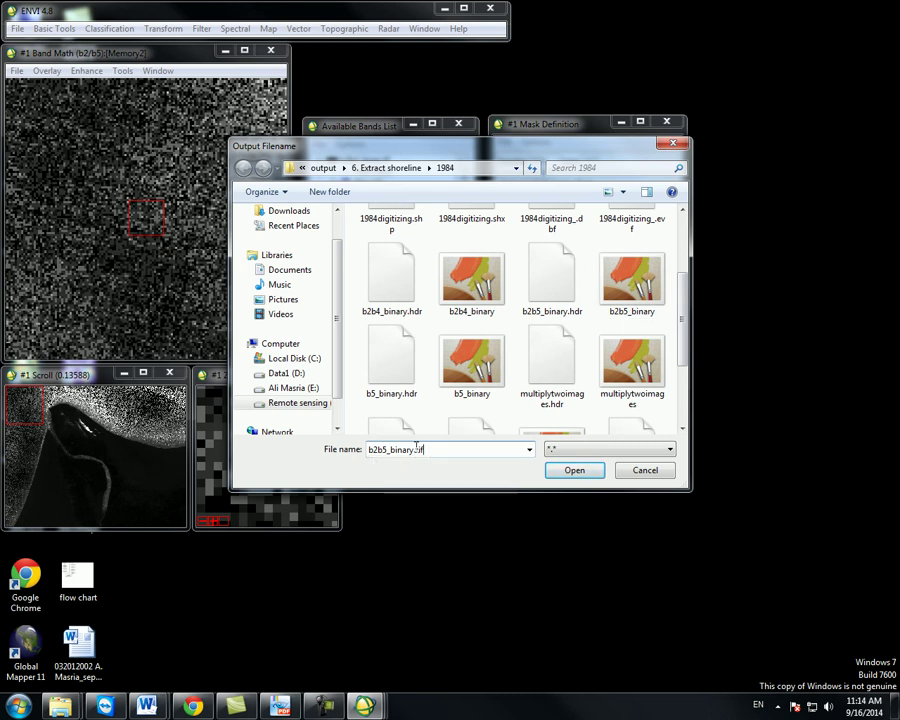
left_click(575, 470)
left_click(513, 371)
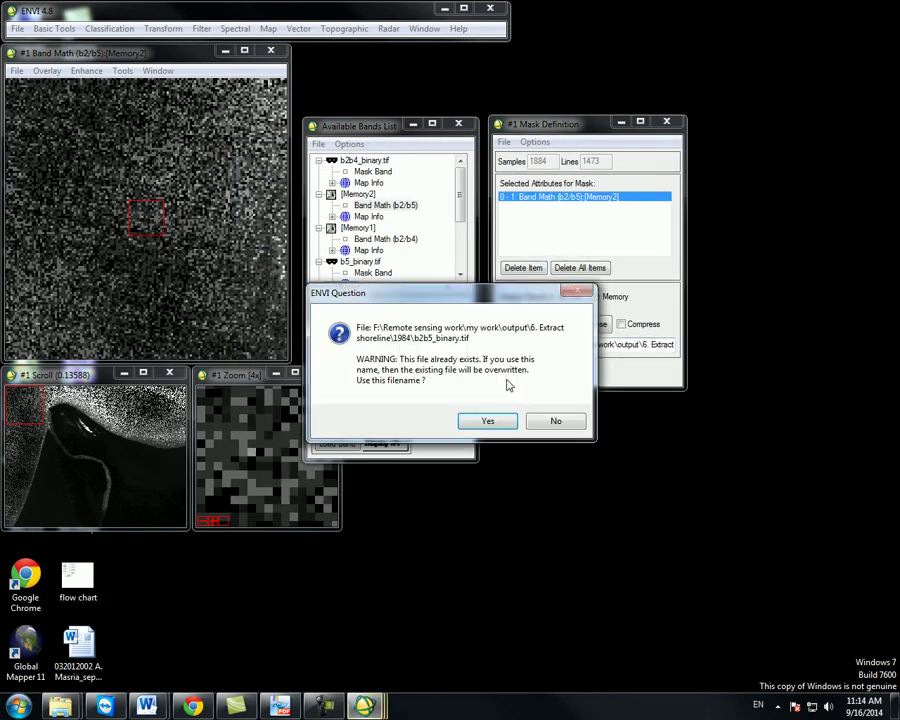
left_click(491, 428)
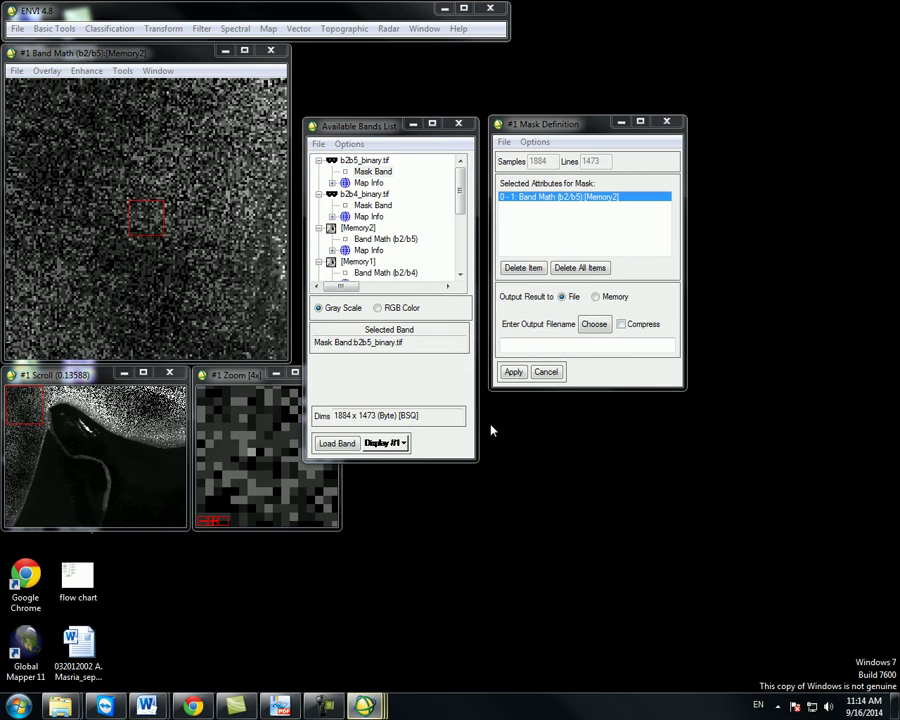
- Load the new b2b5_binary.tif mask band in a new display to check it, and close the mask definition and both displays
left_click(390, 173)
right_click(396, 174)
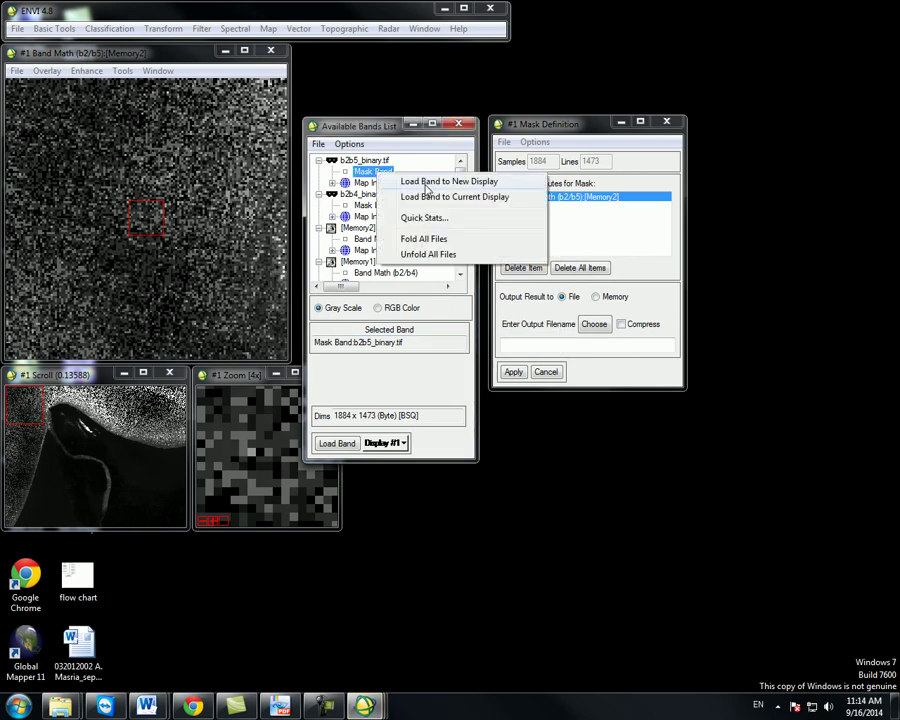
left_click(430, 182)
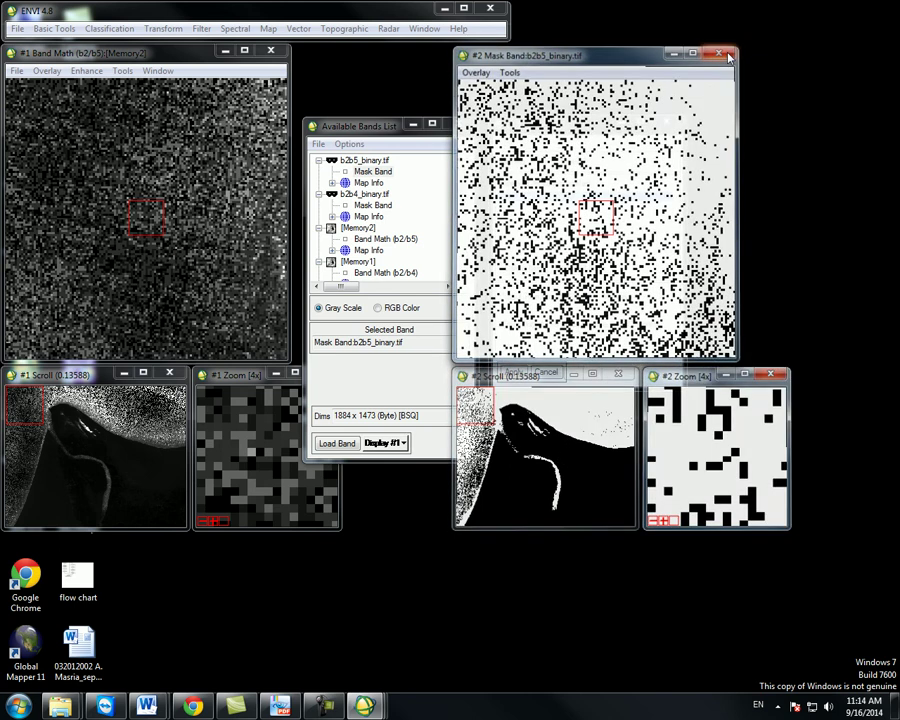
left_click(724, 52)
left_click(670, 123)
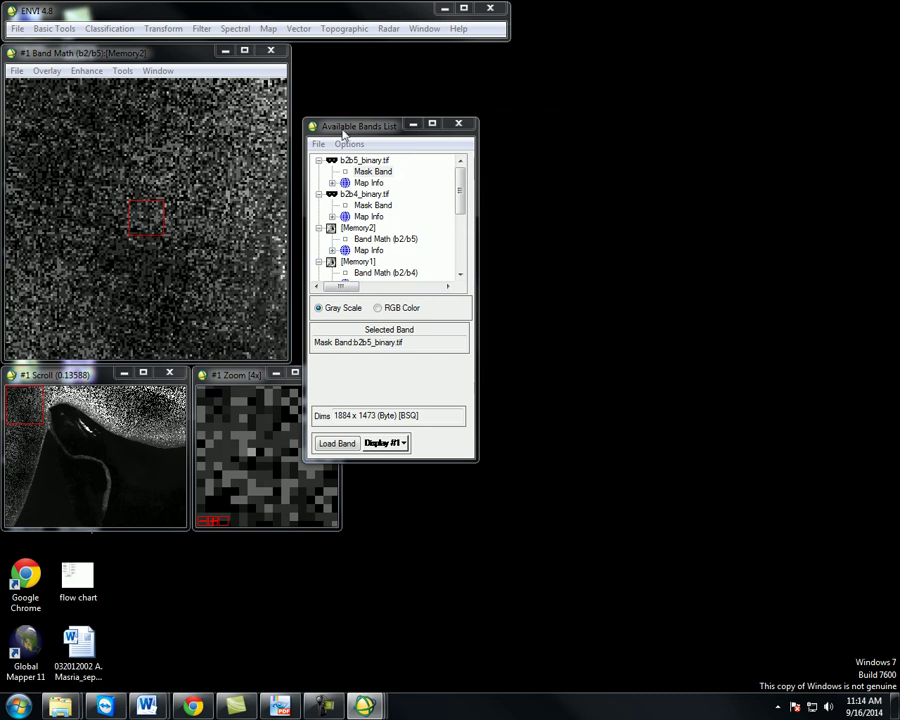
left_click(269, 49)
- Start a Band Math calculation using the earlier expression b6*b7
left_click(58, 28)
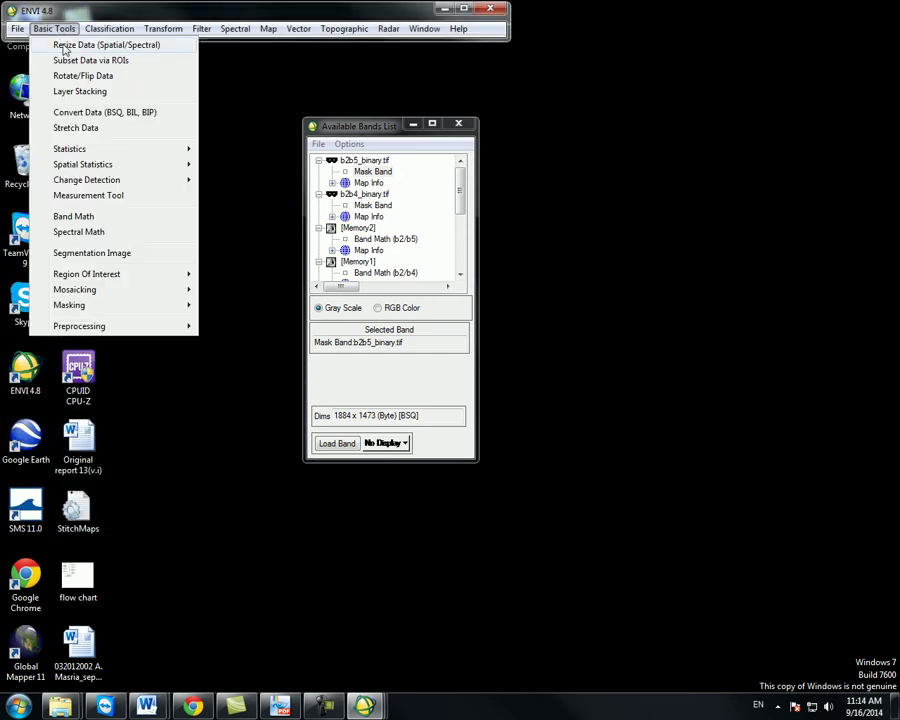
left_click(73, 217)
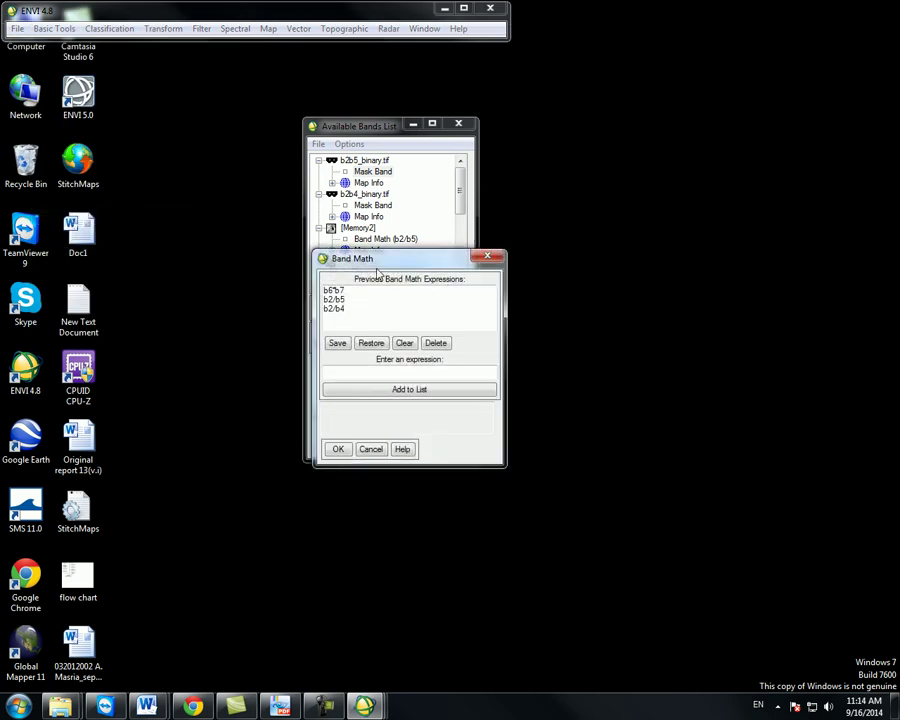
left_click_drag(377, 273, 481, 262)
left_click(435, 278)
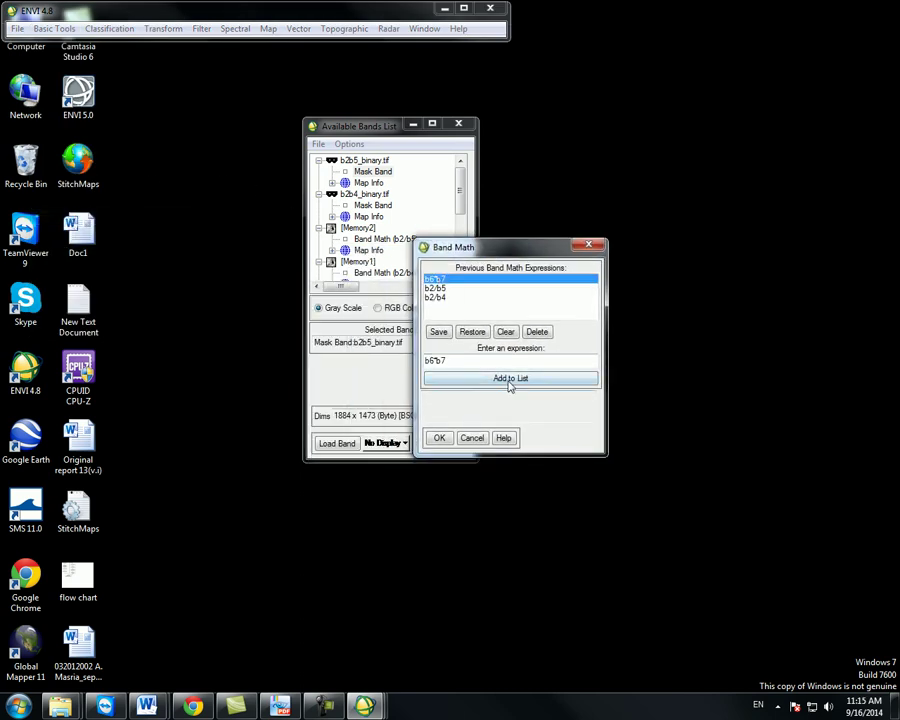
left_click(509, 385)
left_click(440, 440)
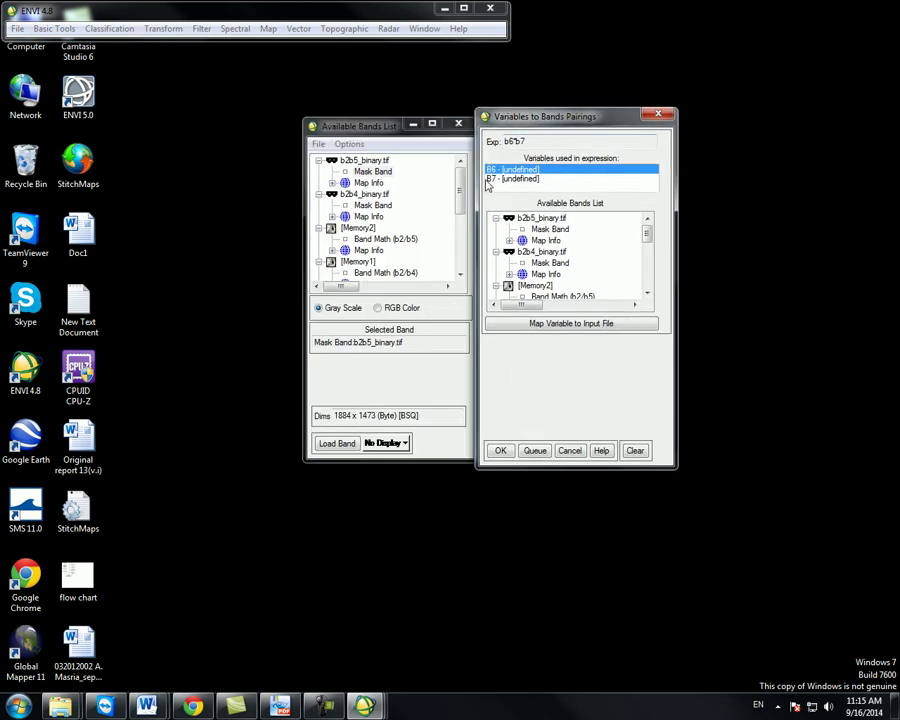
- Pair B6 with the b2b4_binary.tif mask band and B7 with the b2b5_binary.tif mask band
left_click(548, 262)
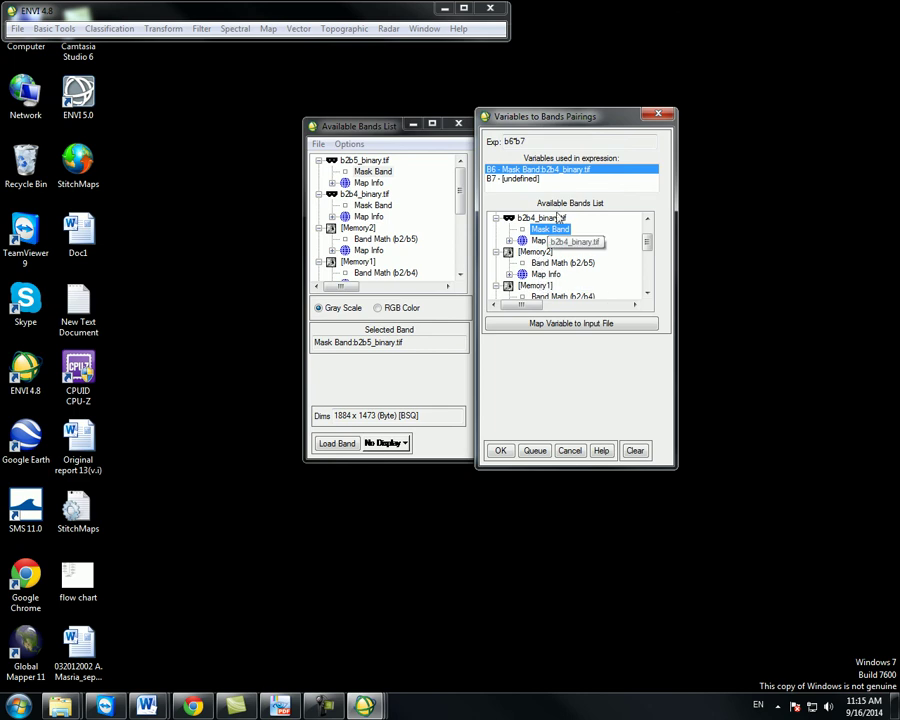
left_click(521, 180)
left_click(647, 230)
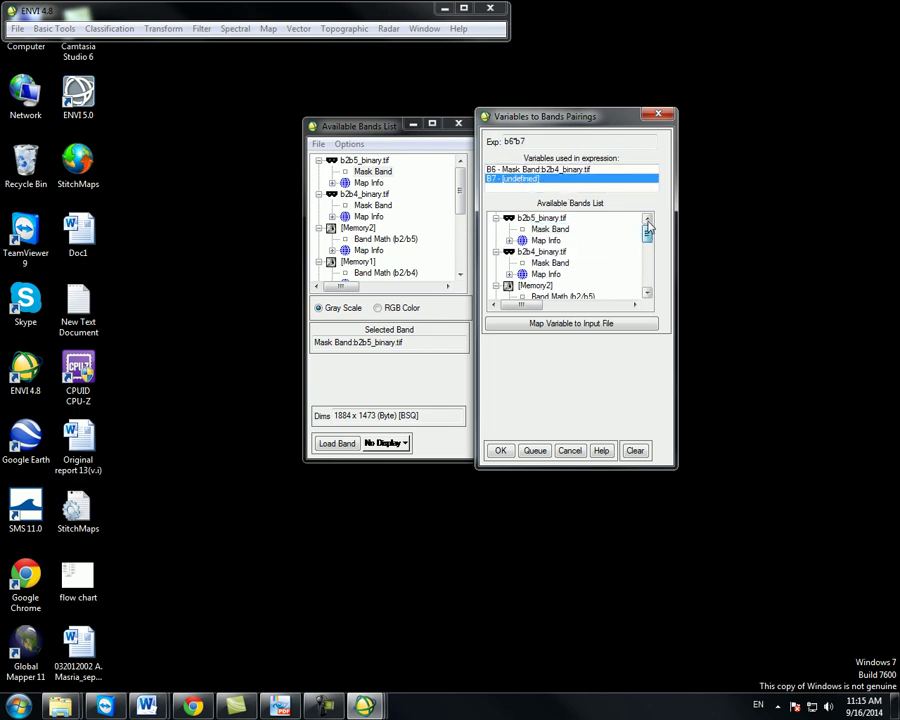
left_click(552, 229)
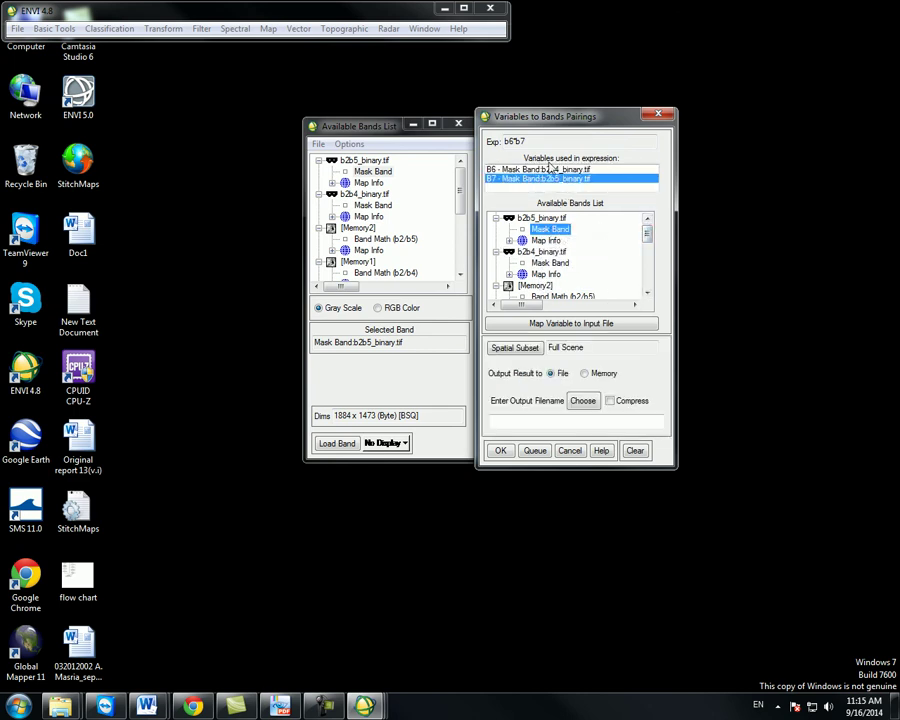
- Output the multiplication result to multiplytwoimages.tif in the 1984 folder and run it, overwriting the existing file
left_click(583, 401)
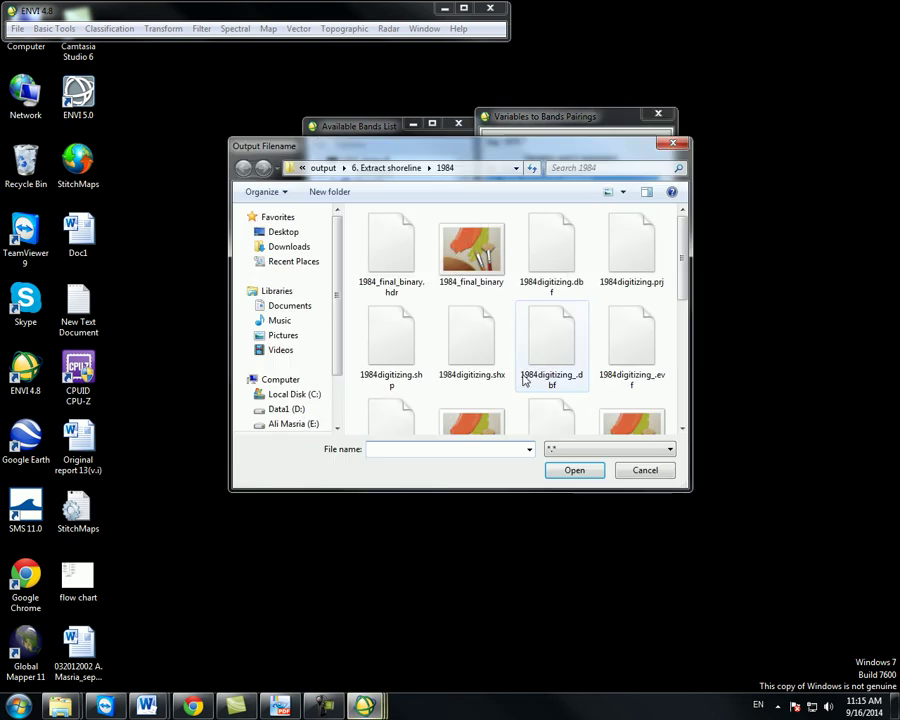
left_click_drag(681, 262, 680, 337)
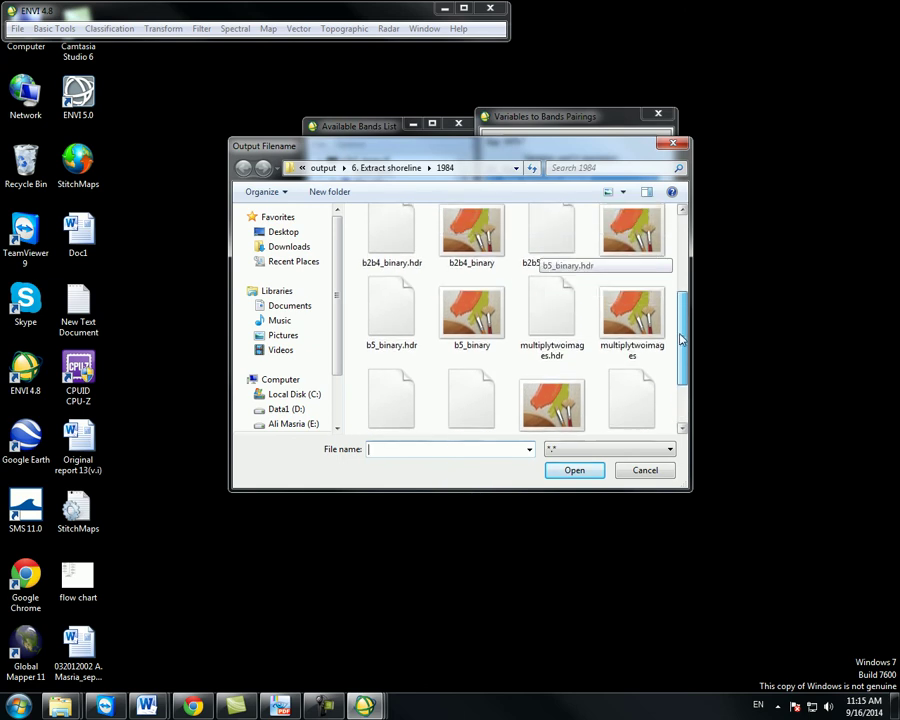
left_click(640, 320)
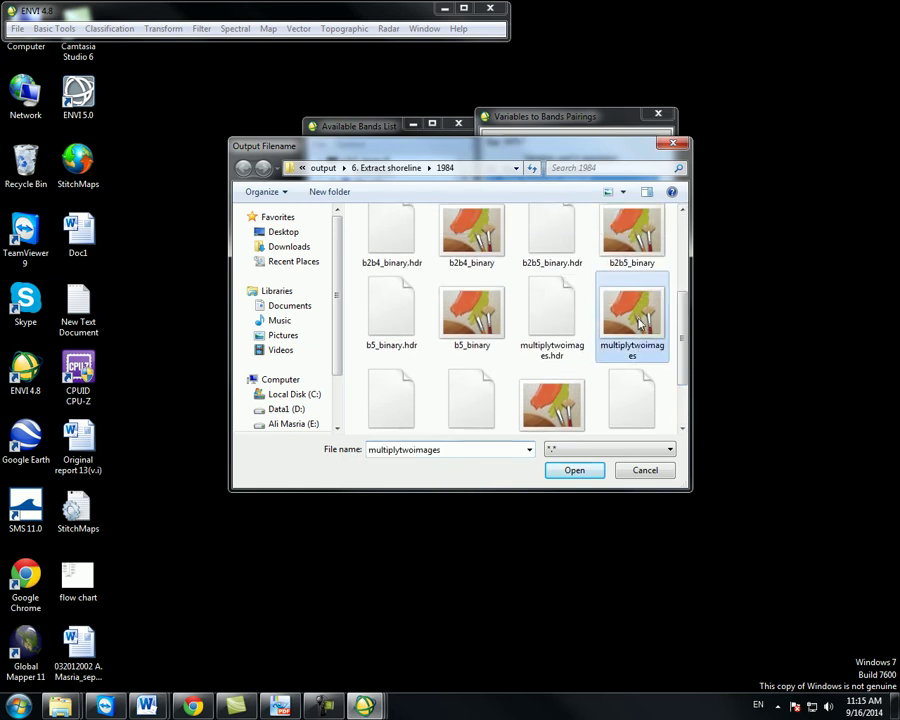
double_click(400, 449)
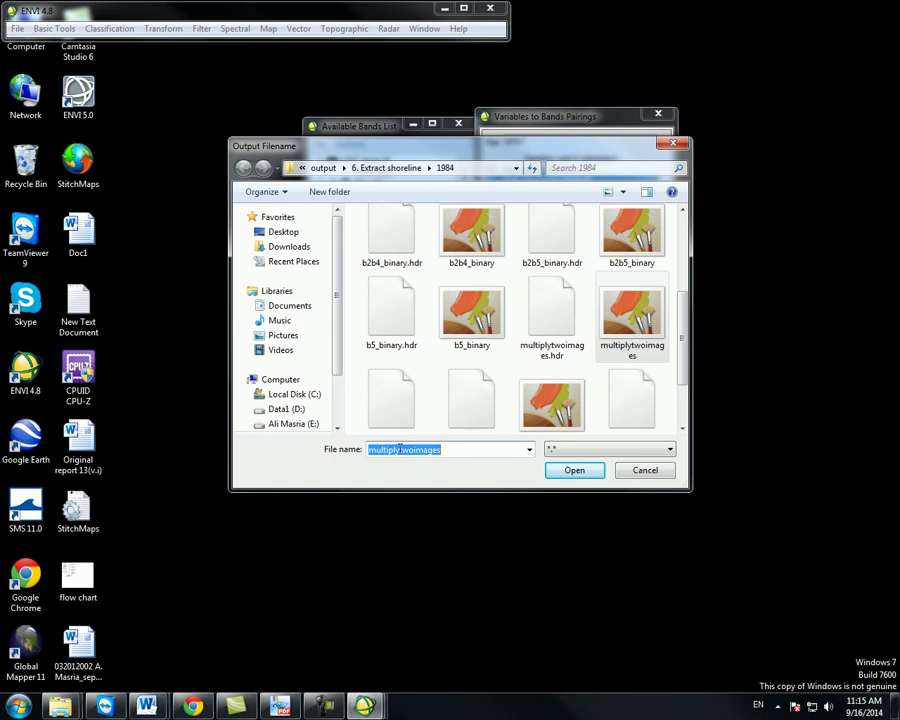
key("BackSpace")
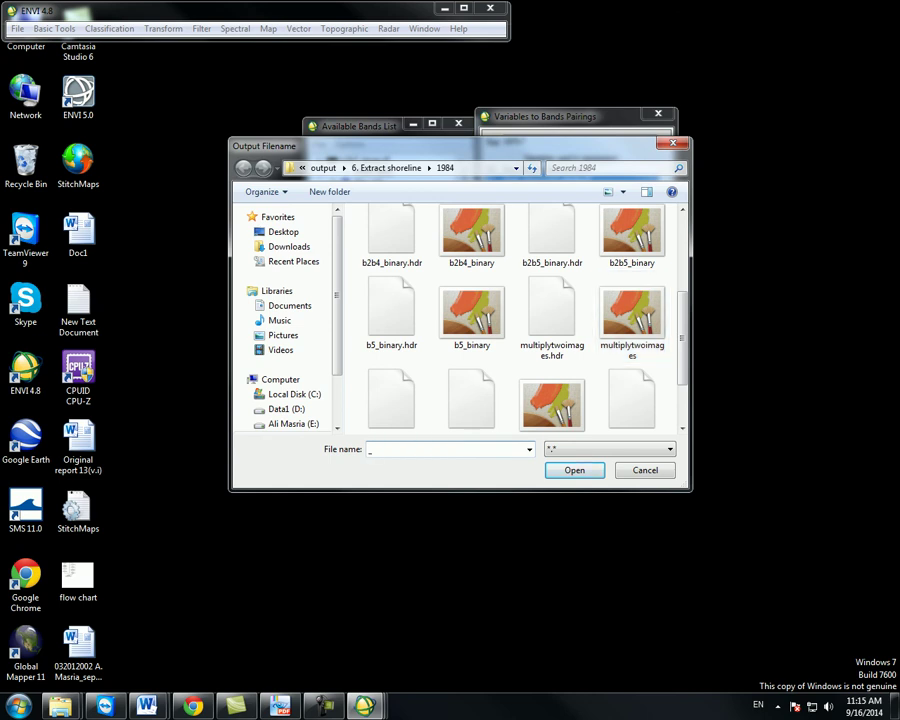
type("m")
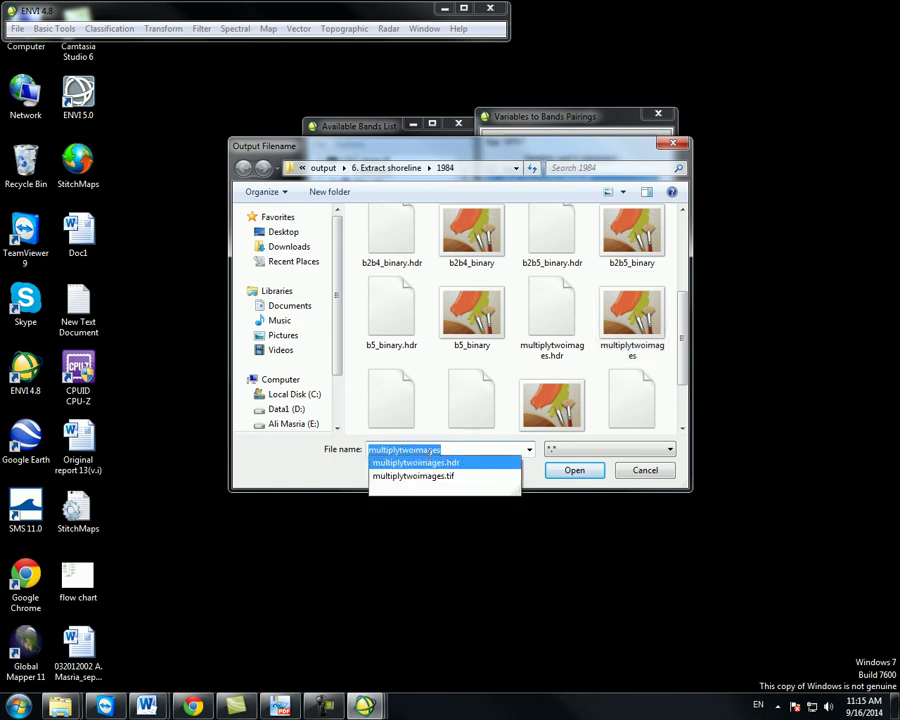
type("ultiplytwoimages")
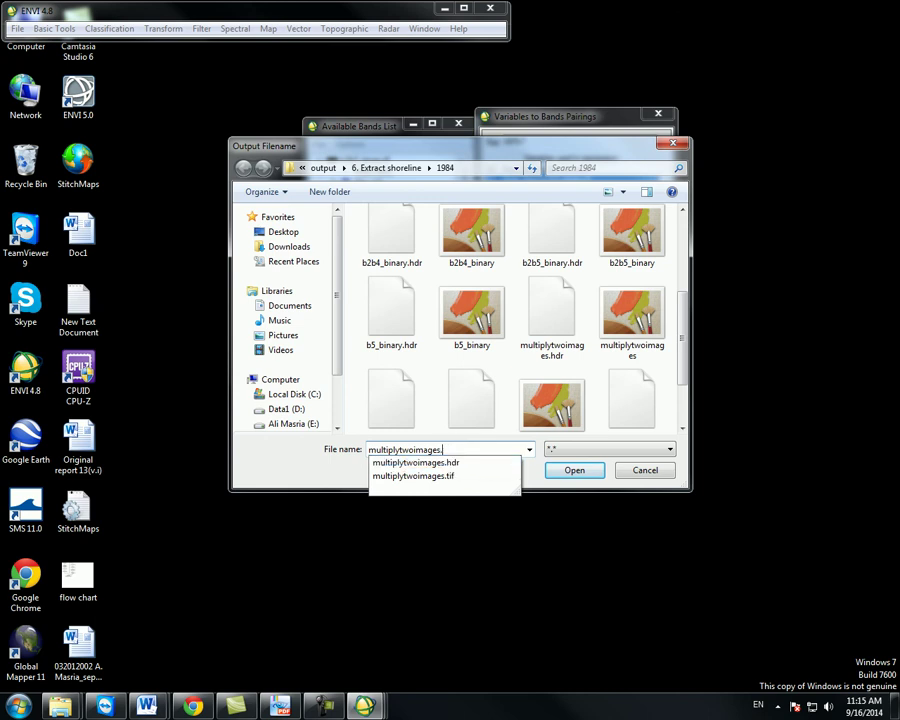
type(".tif")
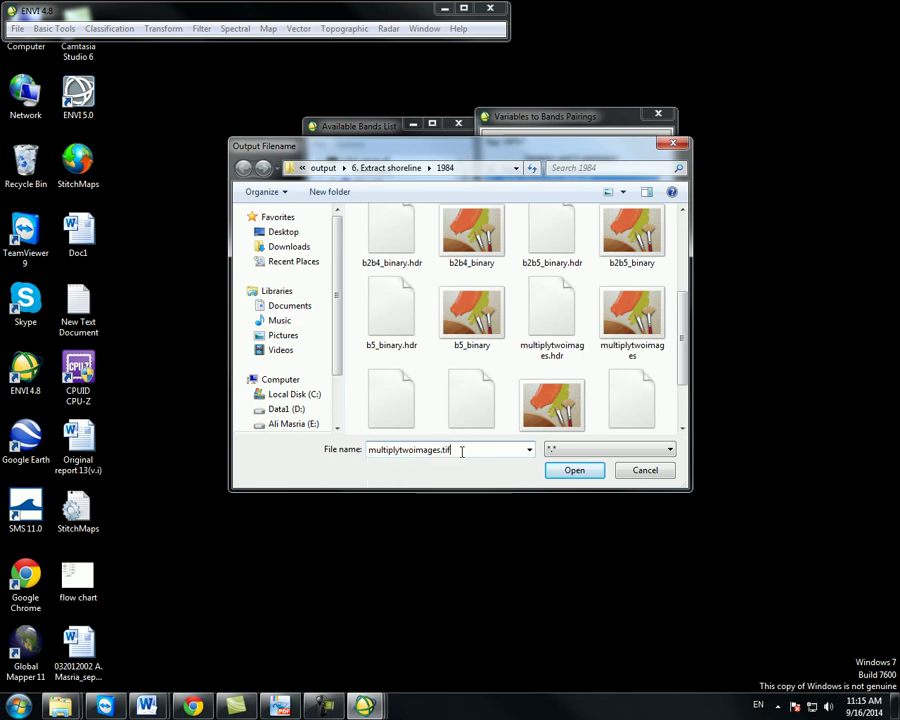
left_click(570, 469)
left_click(500, 450)
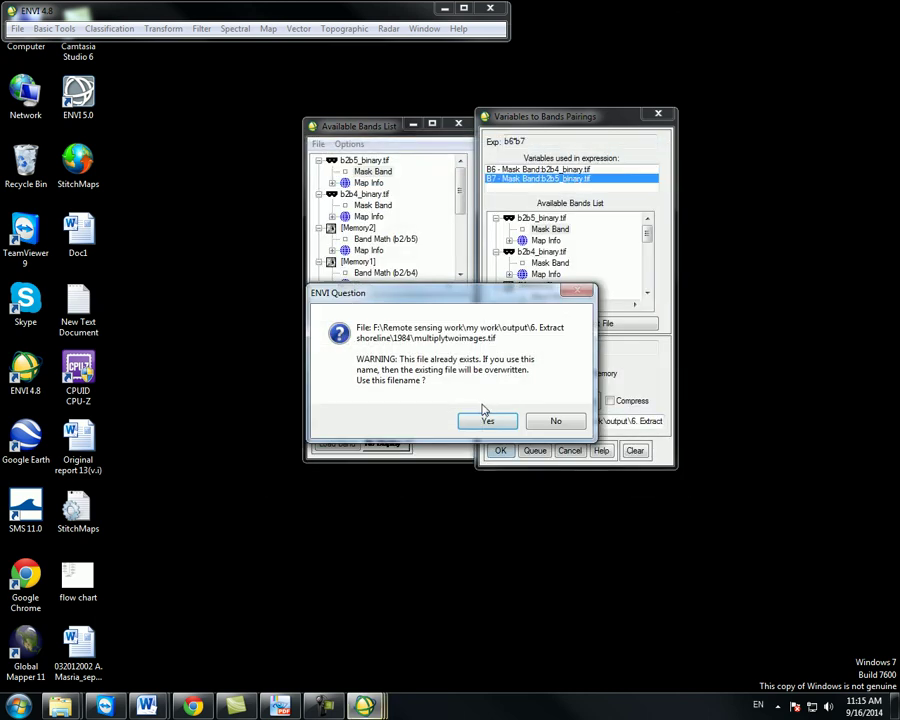
left_click(487, 420)
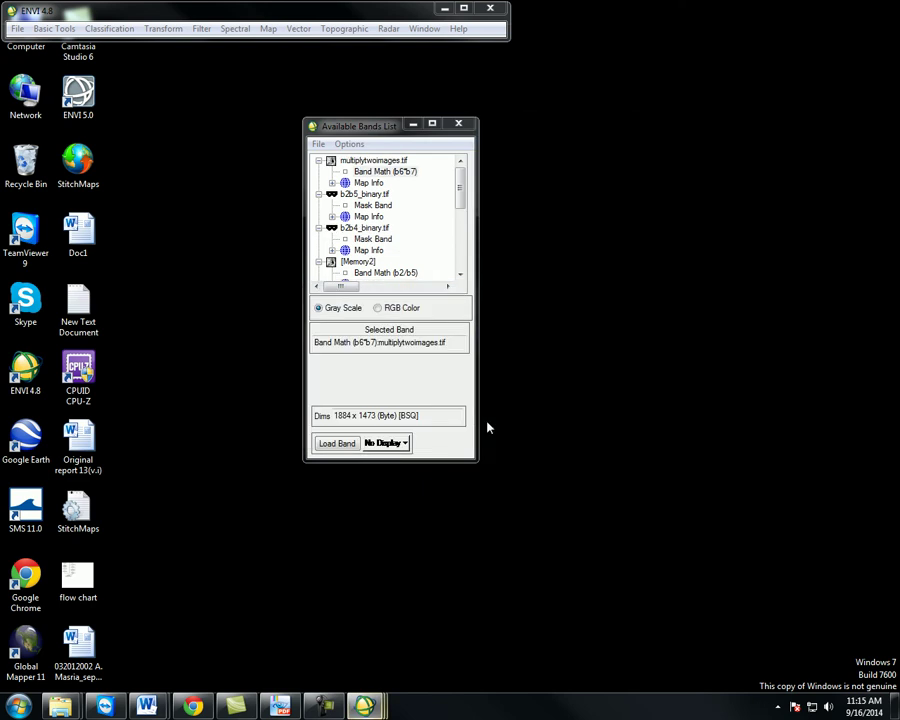
- Load the new b6*b7 band of multiplytwoimages.tif in a display to check it, and close the display
right_click(398, 171)
left_click(427, 184)
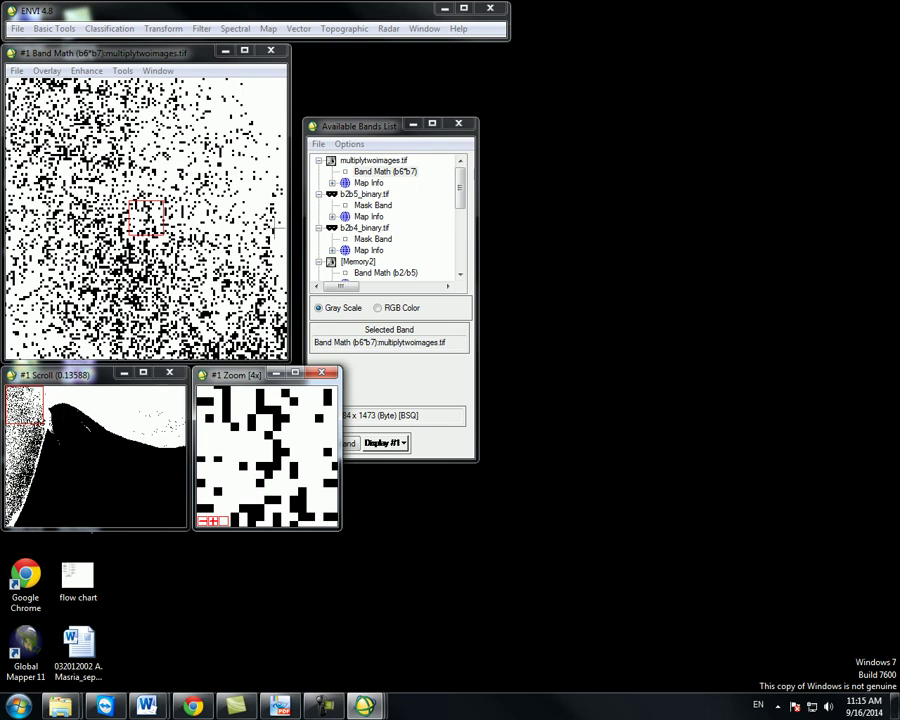
left_click(348, 128)
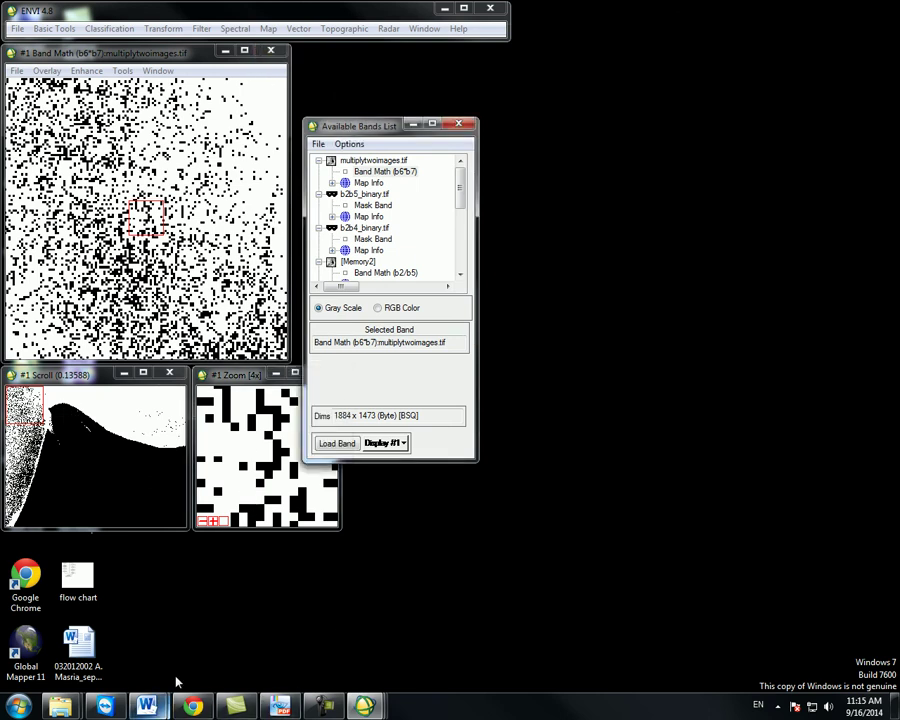
left_click(270, 50)
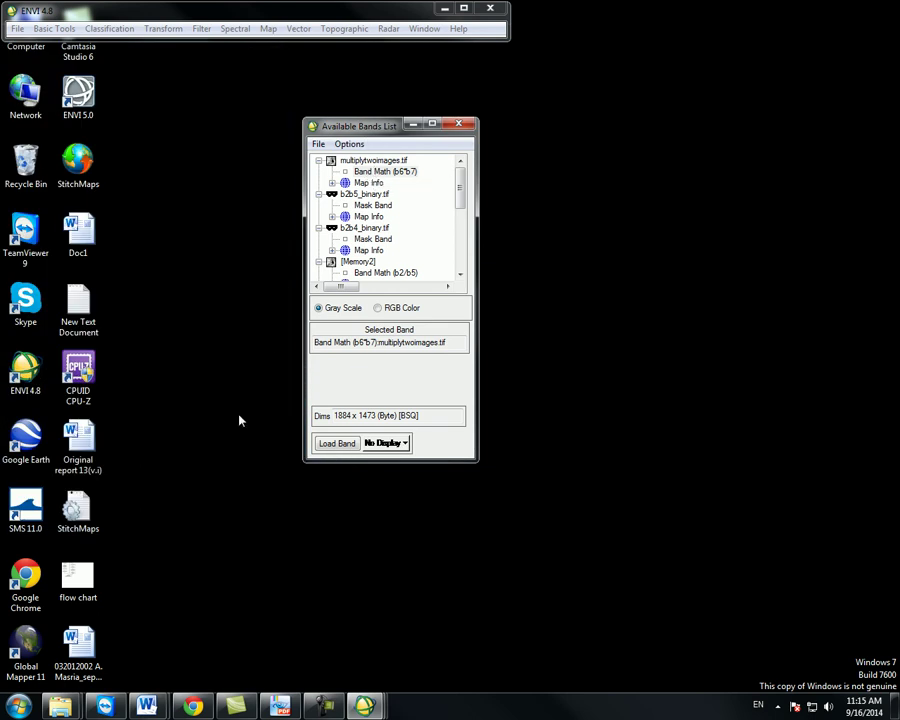
- Switch to Weekly progress Report 14 in Word and examine the shoreline extraction flow chart for the next operation, then minimize the report
mouse_move(146, 704)
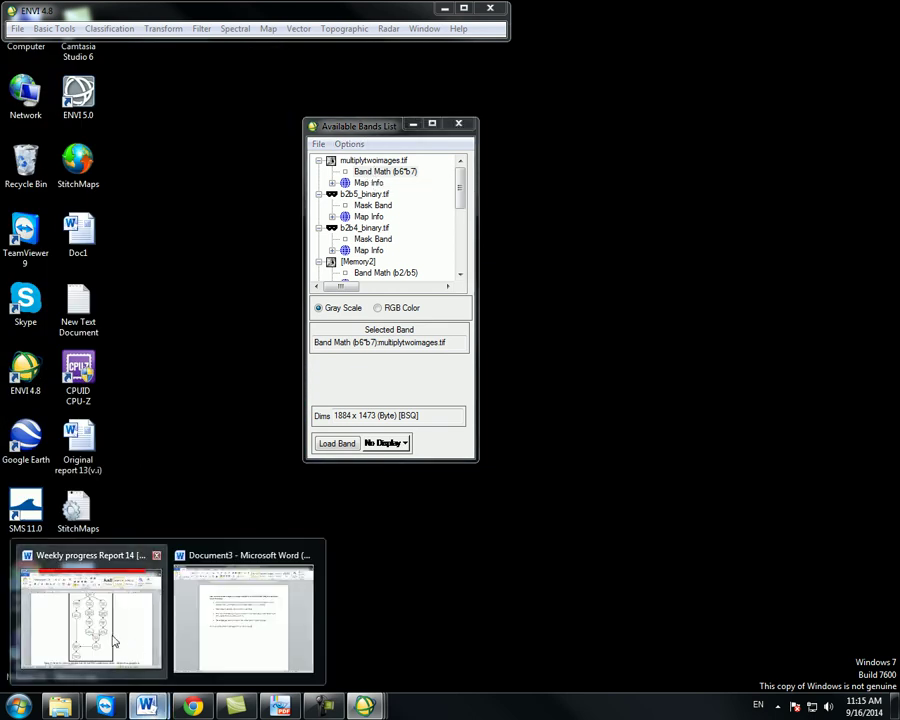
left_click(117, 680)
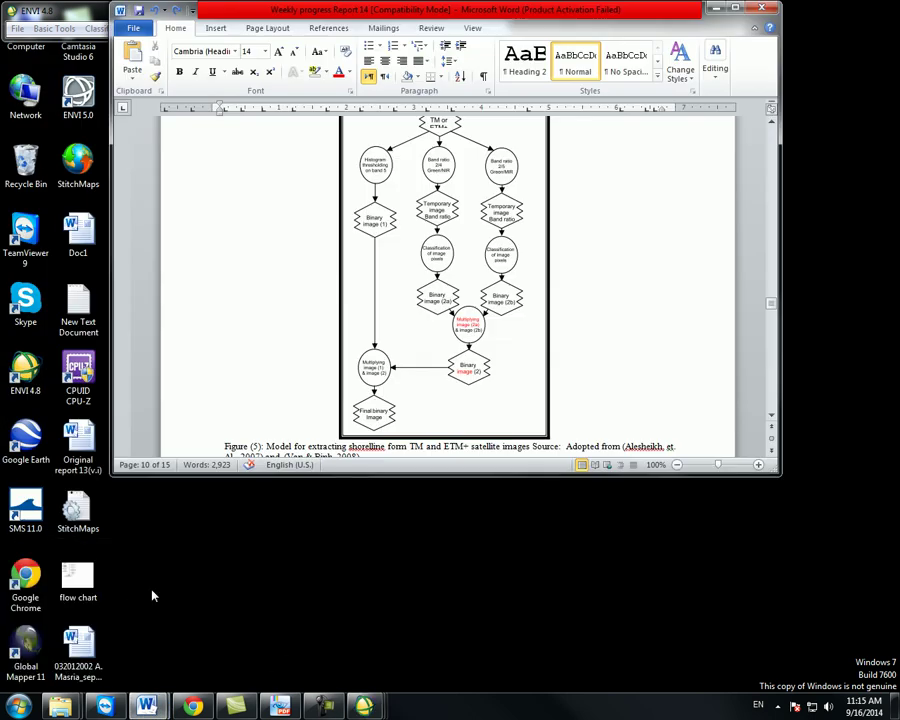
double_click(572, 12)
scroll(470, 300, "up", 1)
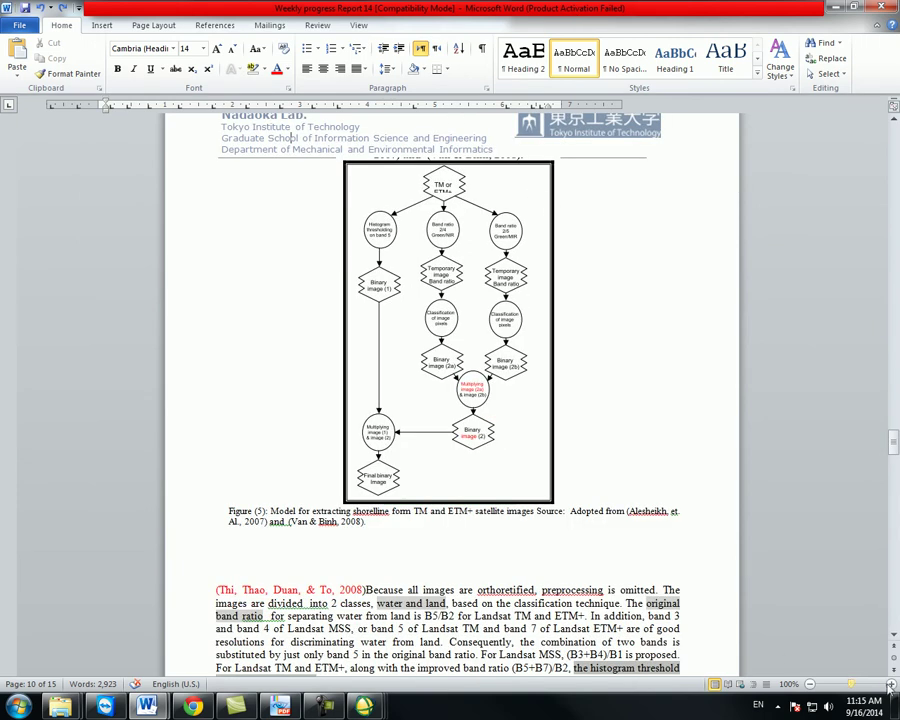
scroll(620, 490, "up", 3)
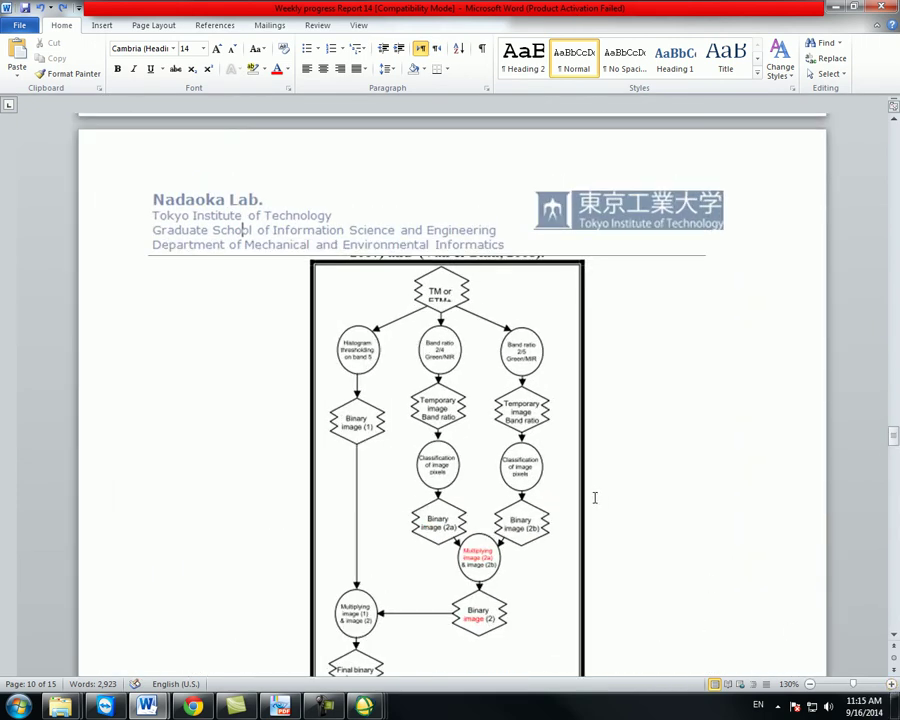
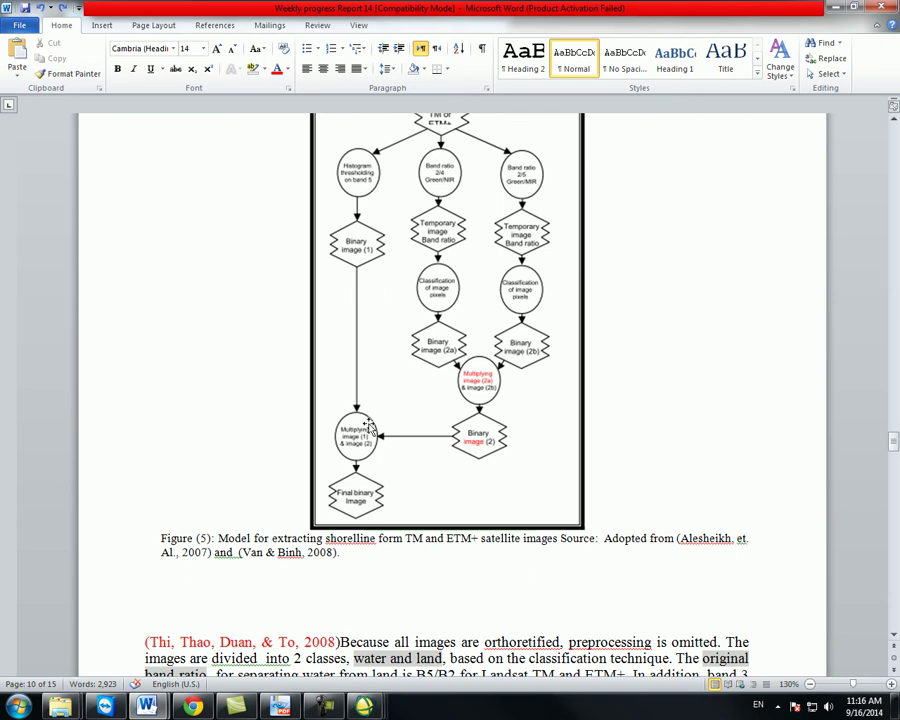
left_click(836, 8)
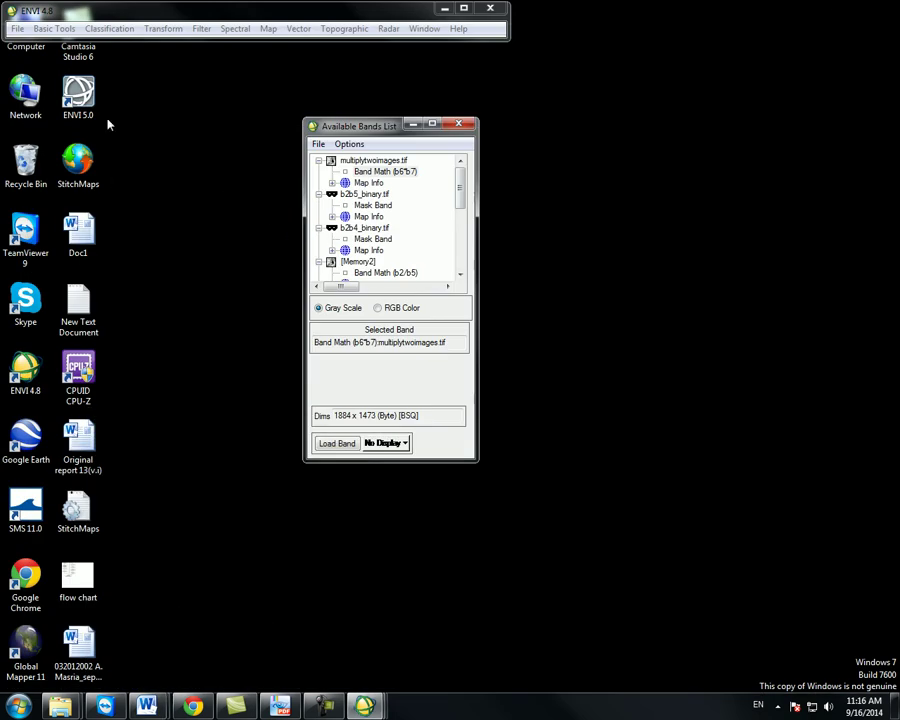
- In Word's Document3, add item 5, "Now will multiply the product of the last two binary images by binary image of b5", and return to ENVI
mouse_move(147, 706)
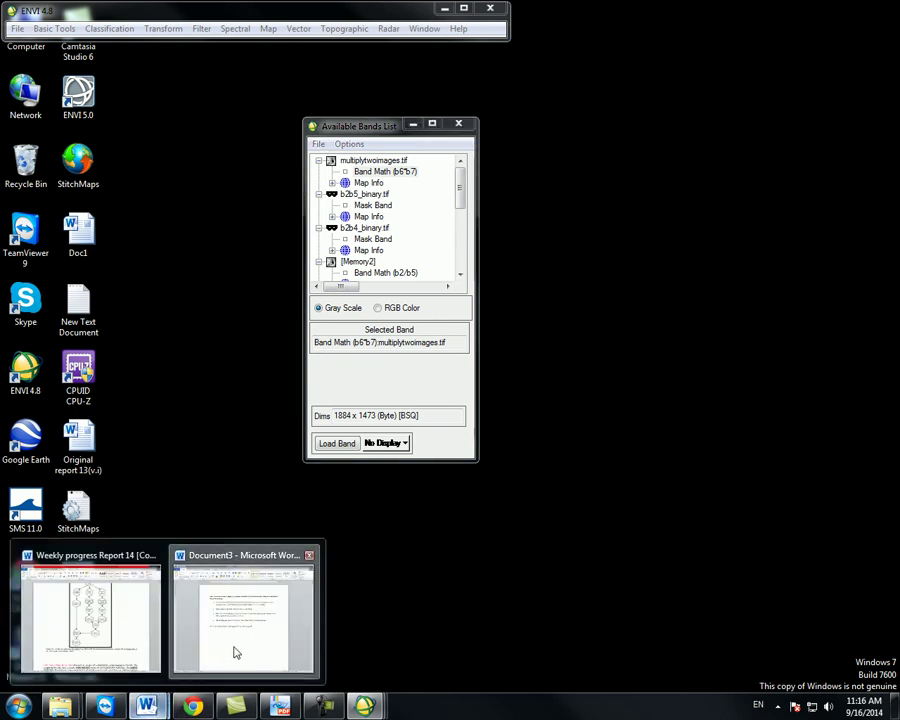
left_click(235, 651)
key("Return")
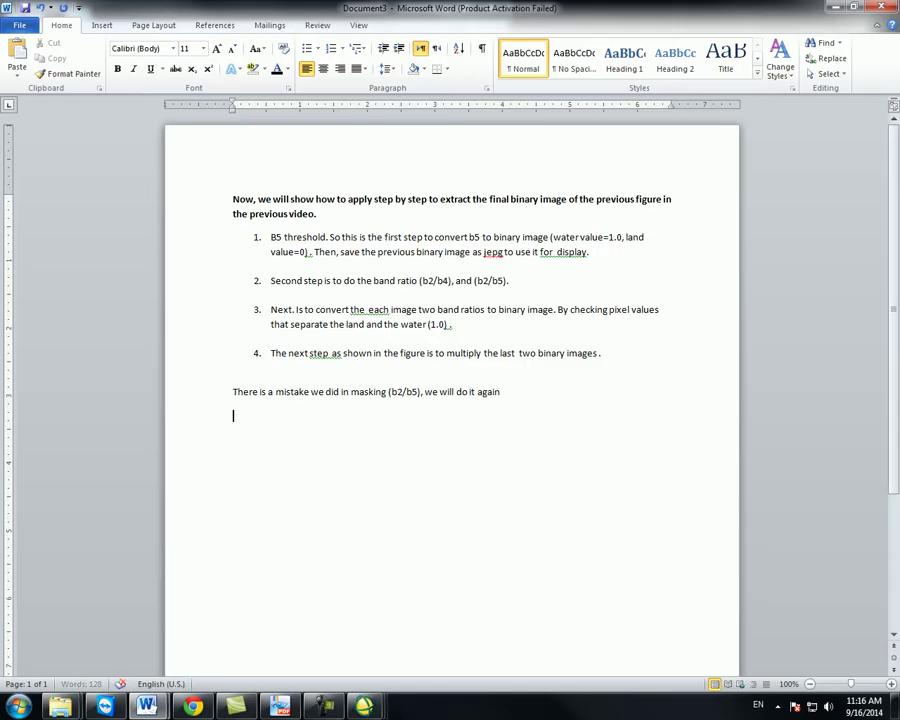
type("5. Now wi")
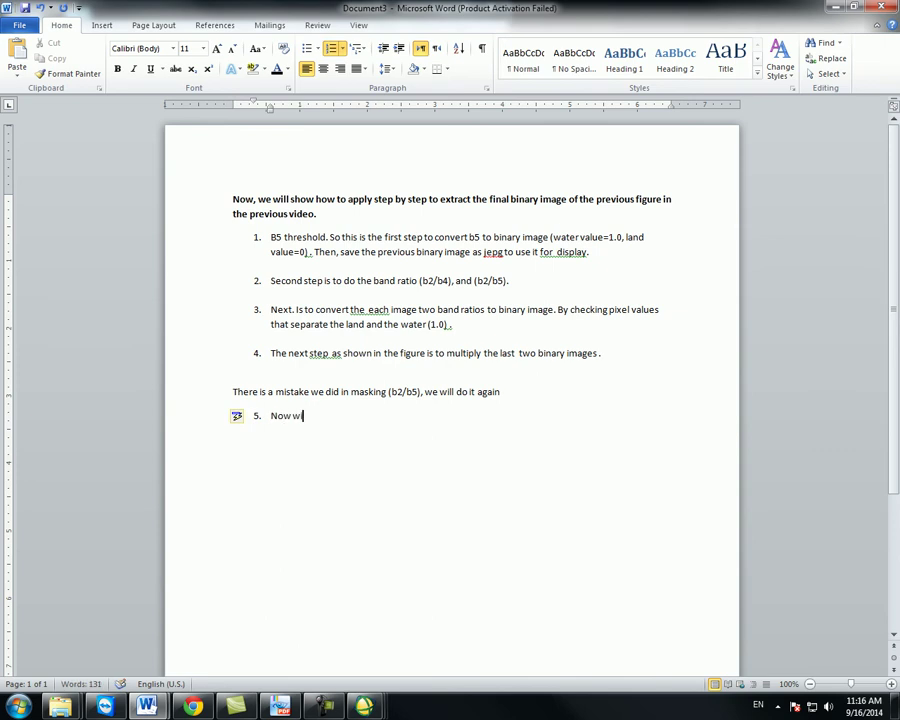
type("ll multi")
type("y")
key("BackSpace")
type("the produ")
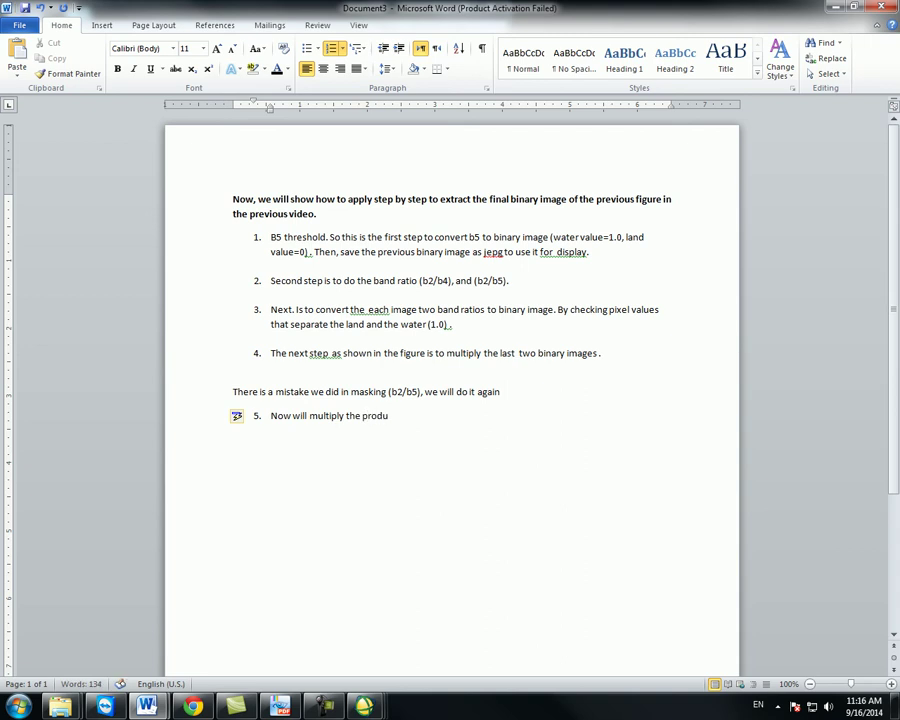
type("ct of the last two binary images")
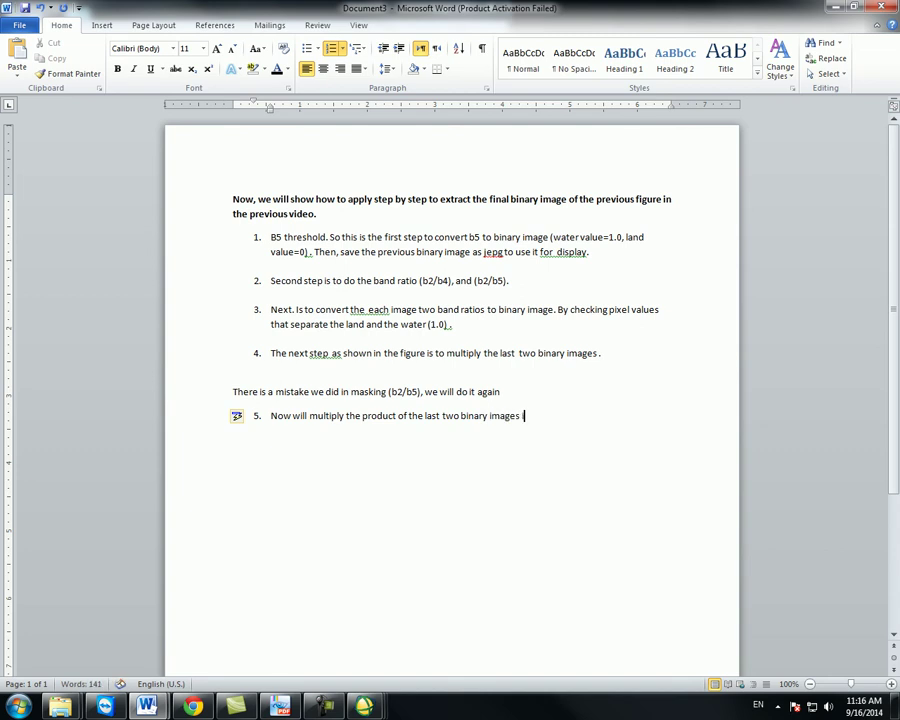
type(" by binary image")
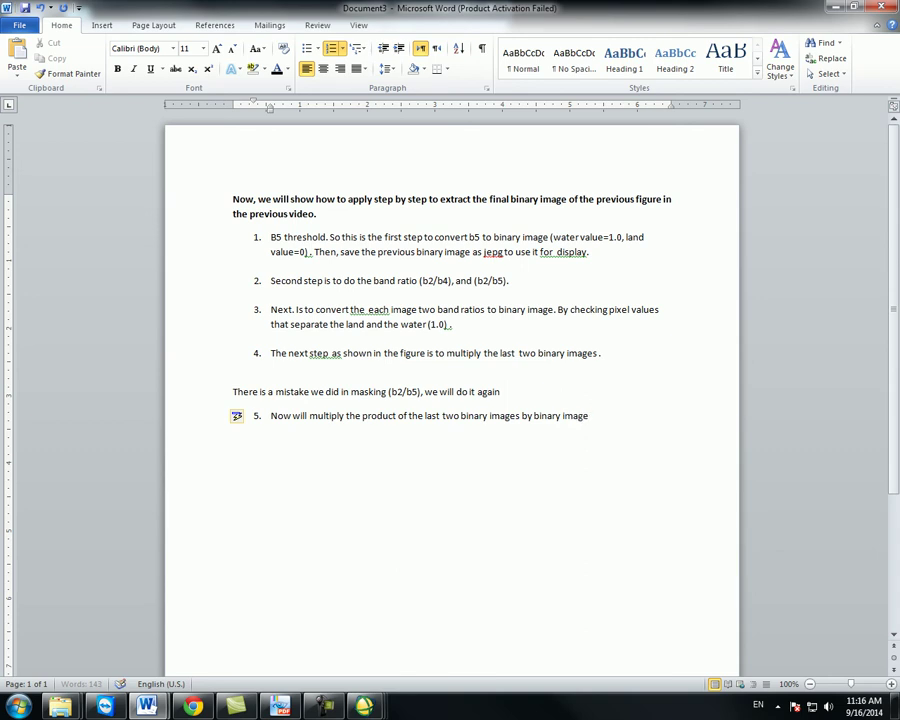
type(" of b5")
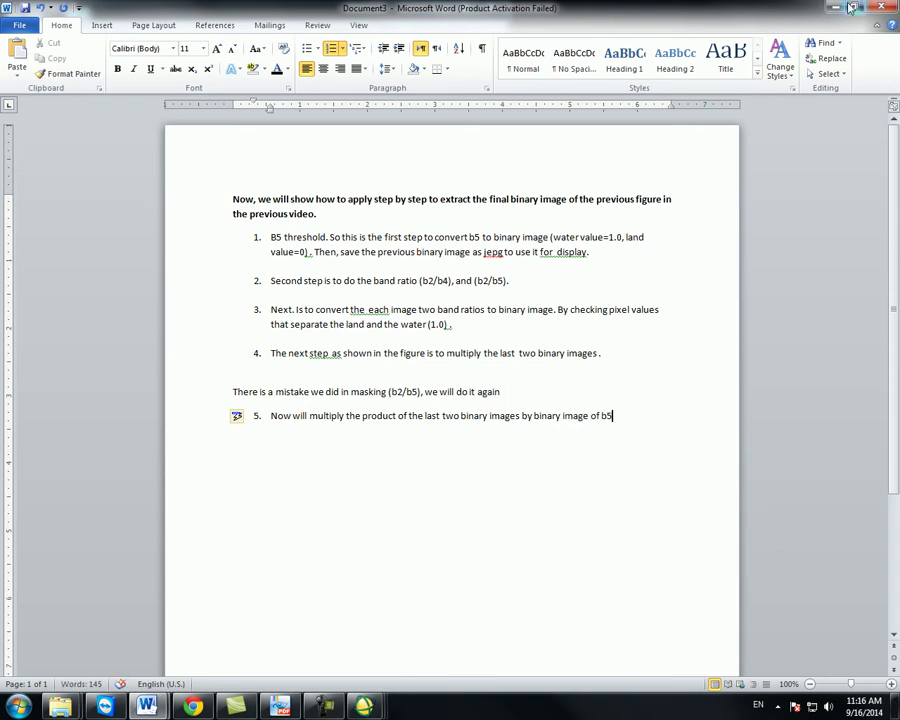
left_click(850, 8)
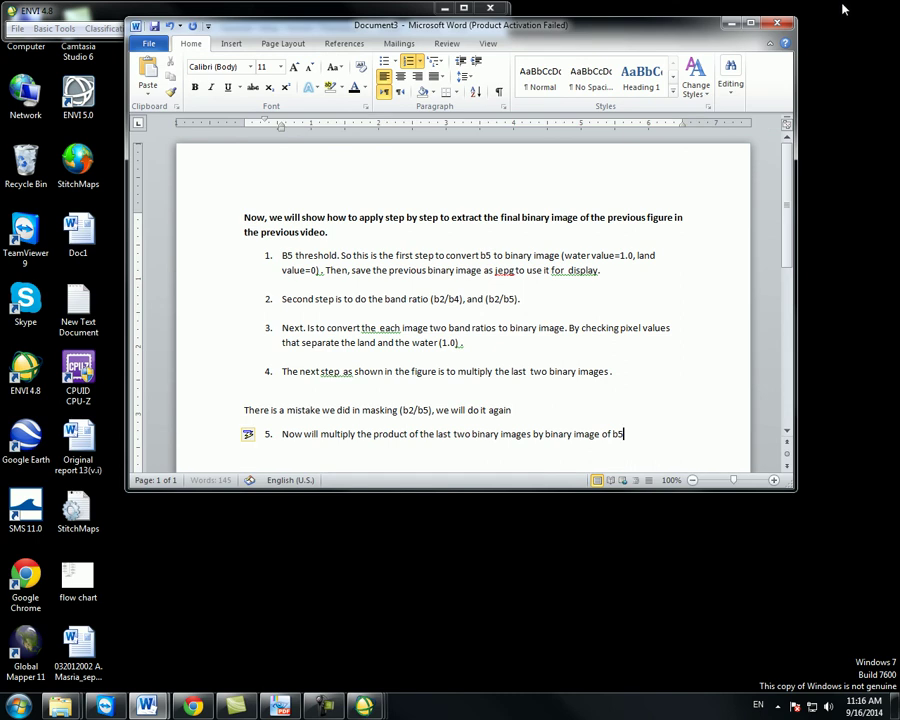
left_click(731, 21)
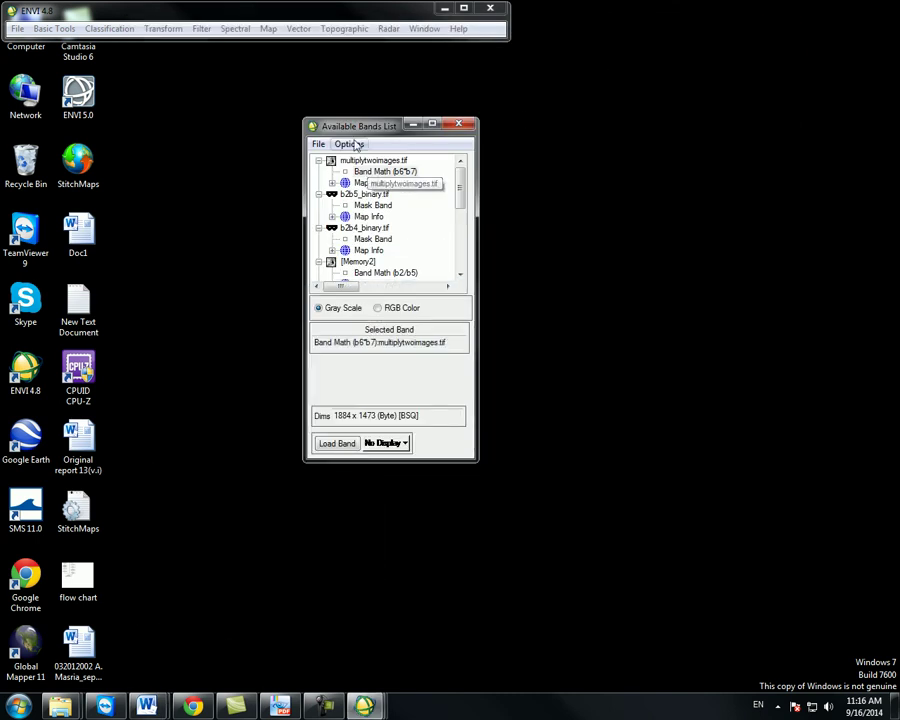
- Create the Band Math expression b8*b9, add it to the expression list, and proceed to pairing its variables with bands
left_click(54, 28)
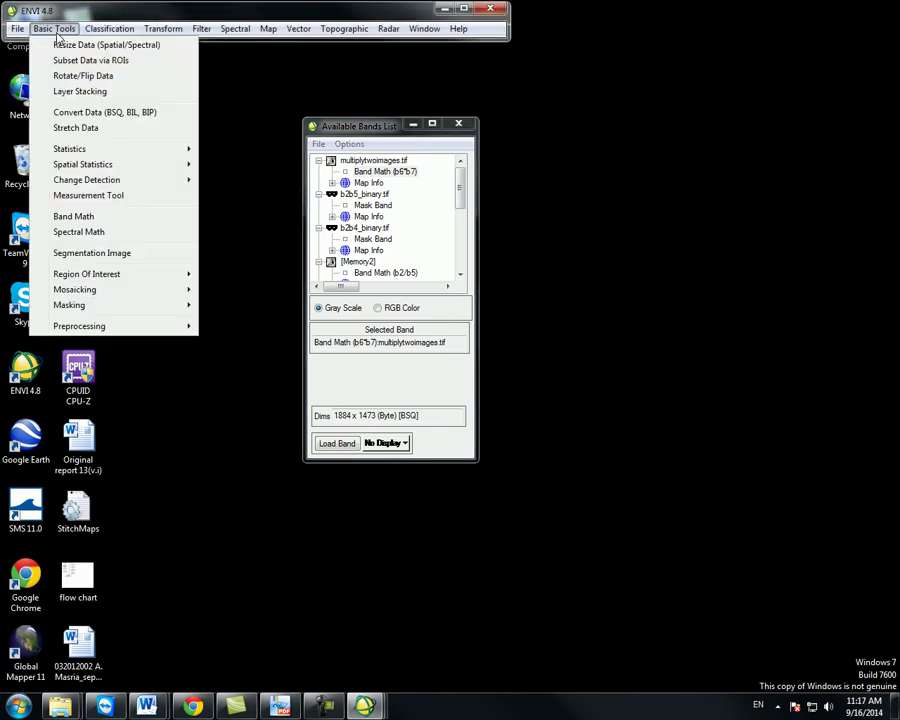
left_click(74, 216)
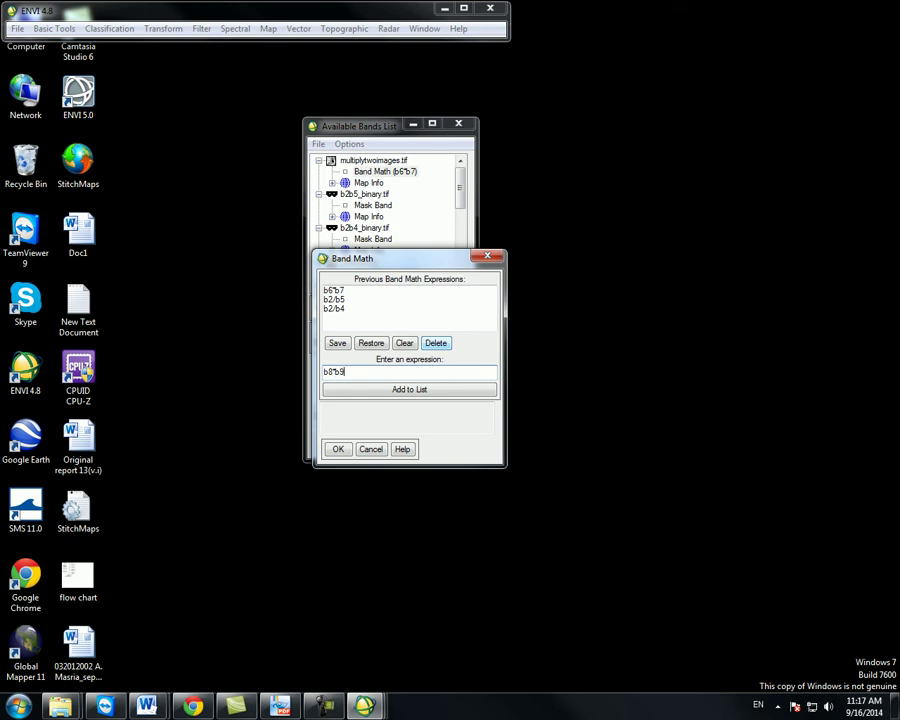
left_click(385, 393)
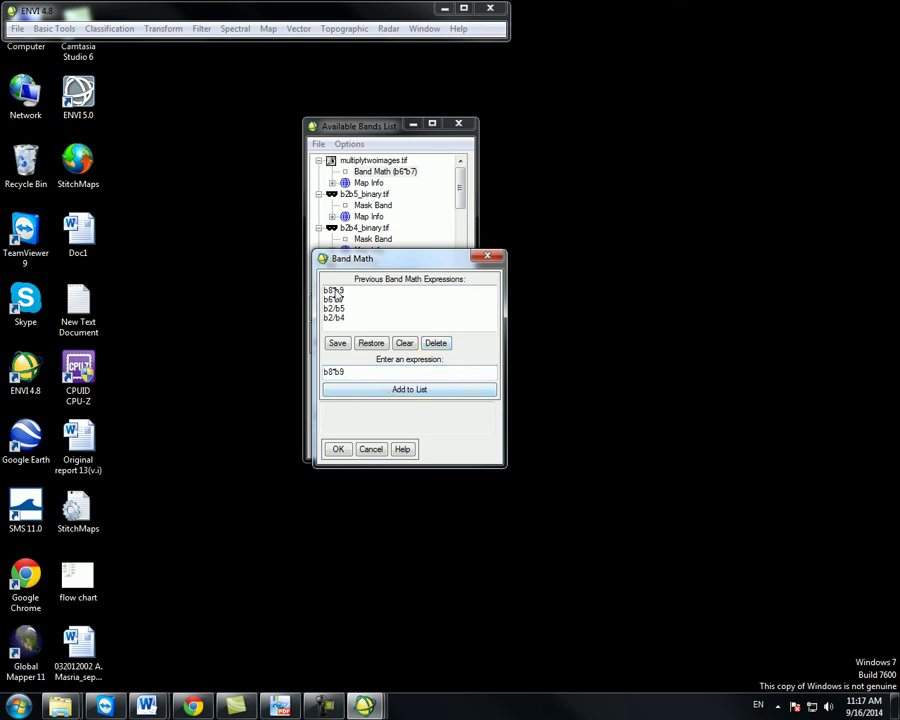
left_click(336, 296)
left_click(338, 449)
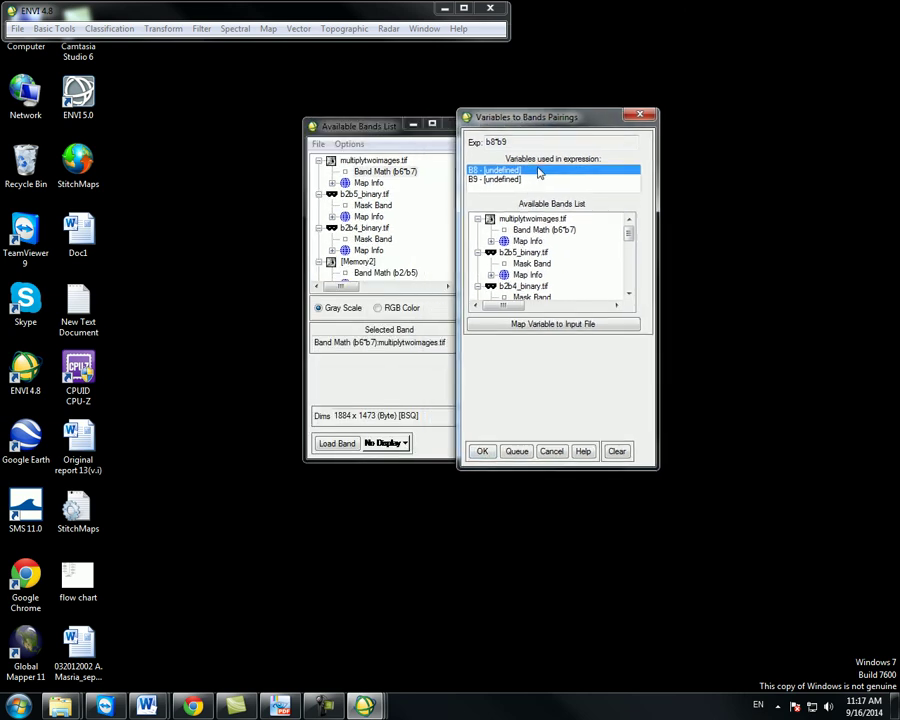
- Pair B8 with the Band Math (b6*b7) band of multiplytwoimages.tif and B9 with the Mask Band of b5_binary.tif
left_click(540, 231)
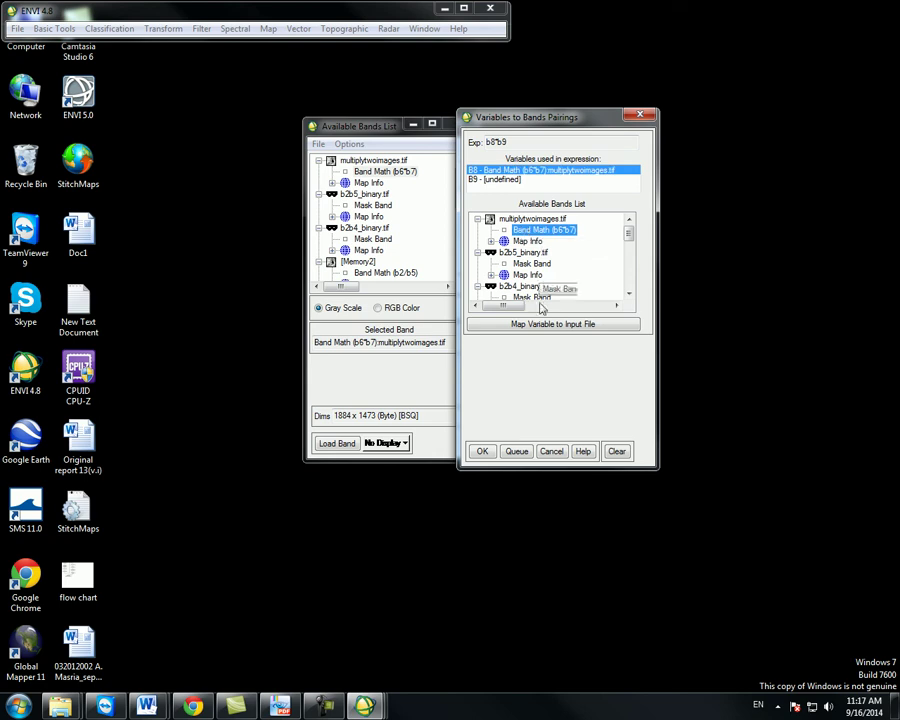
left_click(497, 181)
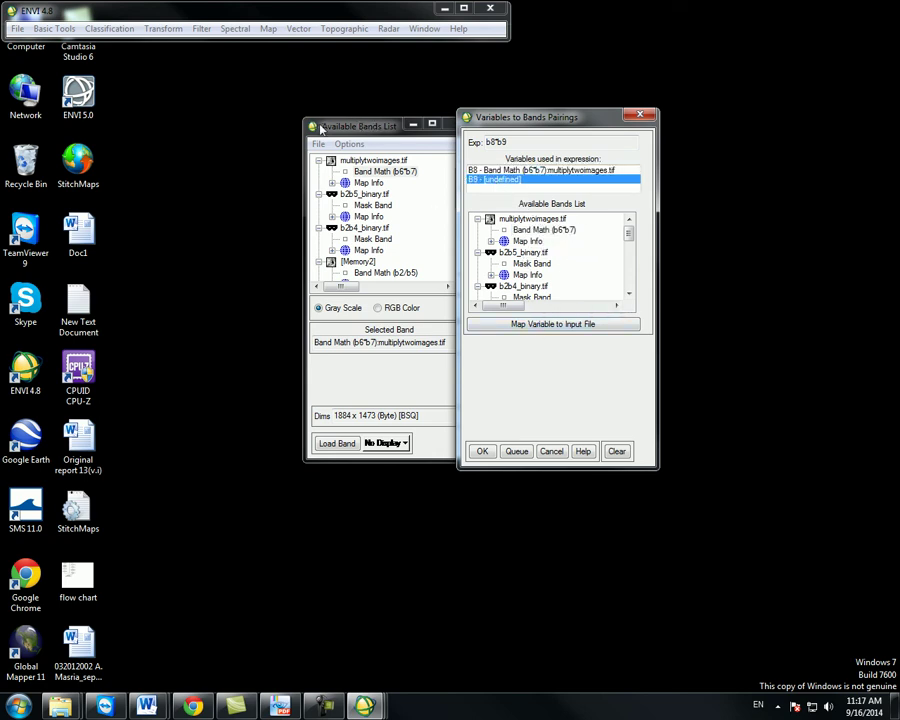
left_click_drag(530, 118, 570, 118)
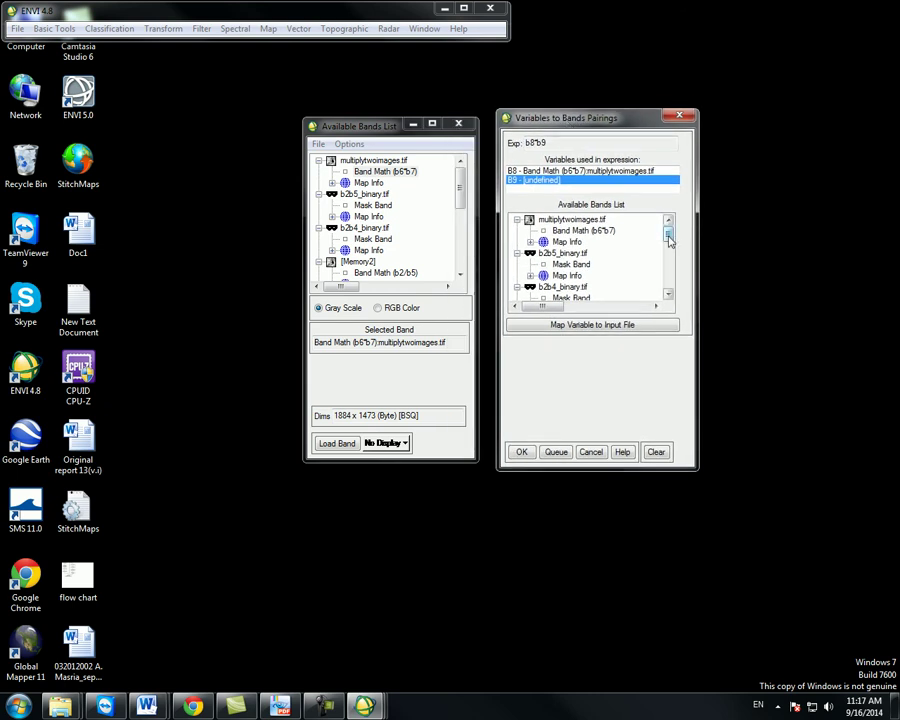
left_click_drag(669, 239, 671, 266)
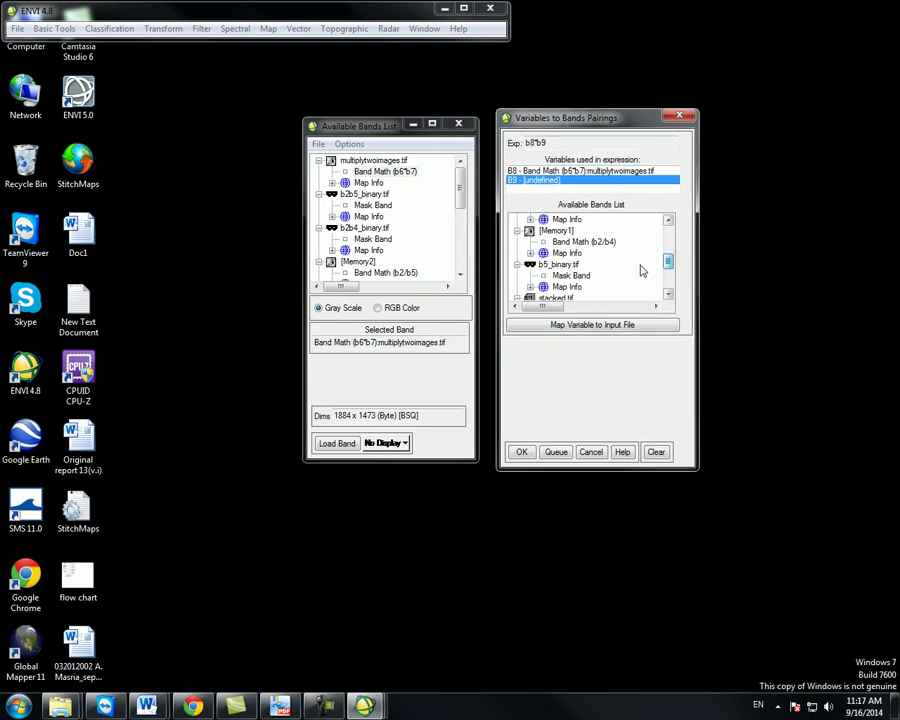
left_click(571, 276)
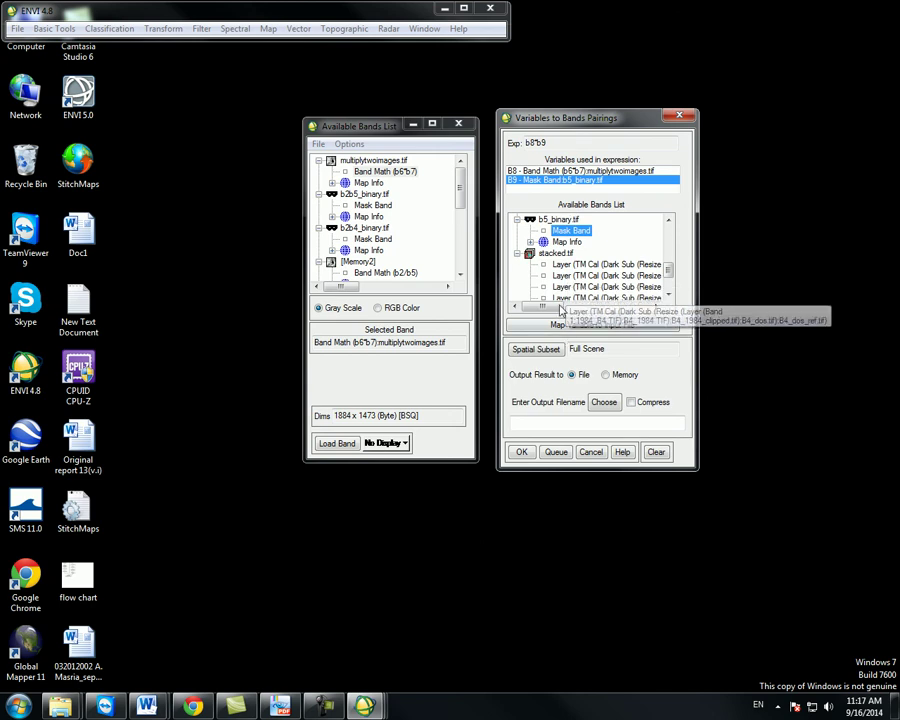
- Output the b8*b9 result to 1984_final_binary.tif in the 1984 folder and run it, overwriting the existing file
left_click(606, 403)
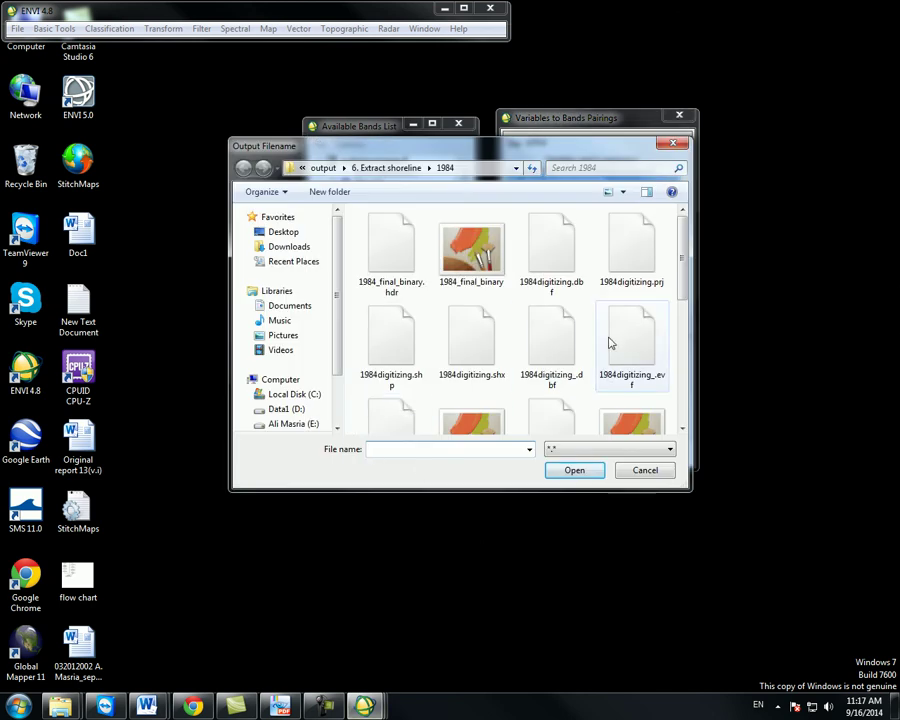
mouse_move(683, 280)
left_mouse_down()
mouse_move(683, 397)
mouse_move(671, 287)
left_mouse_up()
left_click(483, 268)
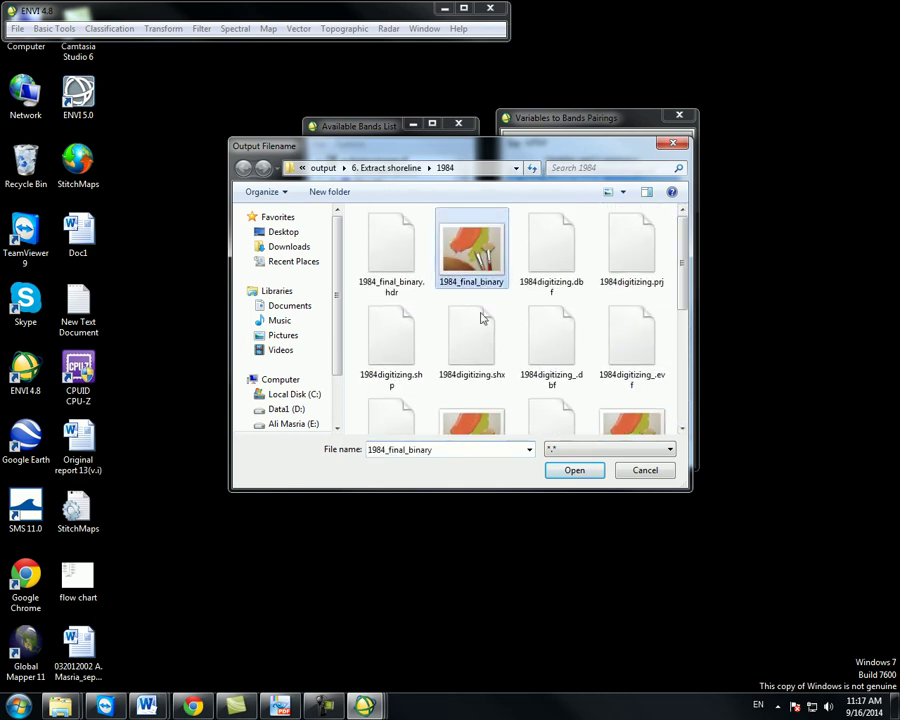
double_click(439, 448)
left_click(437, 448)
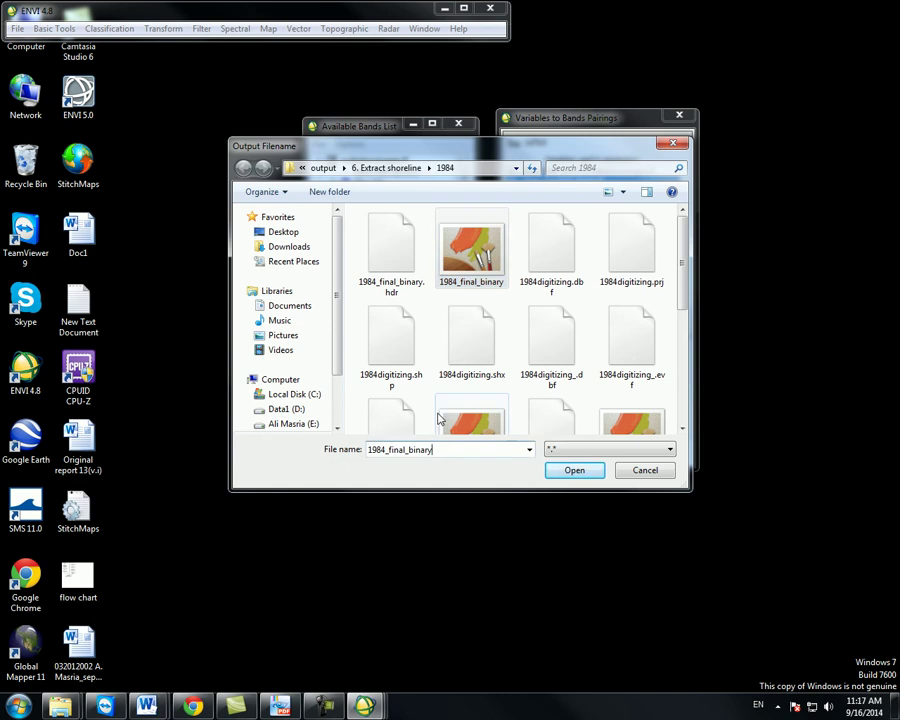
type(".tif")
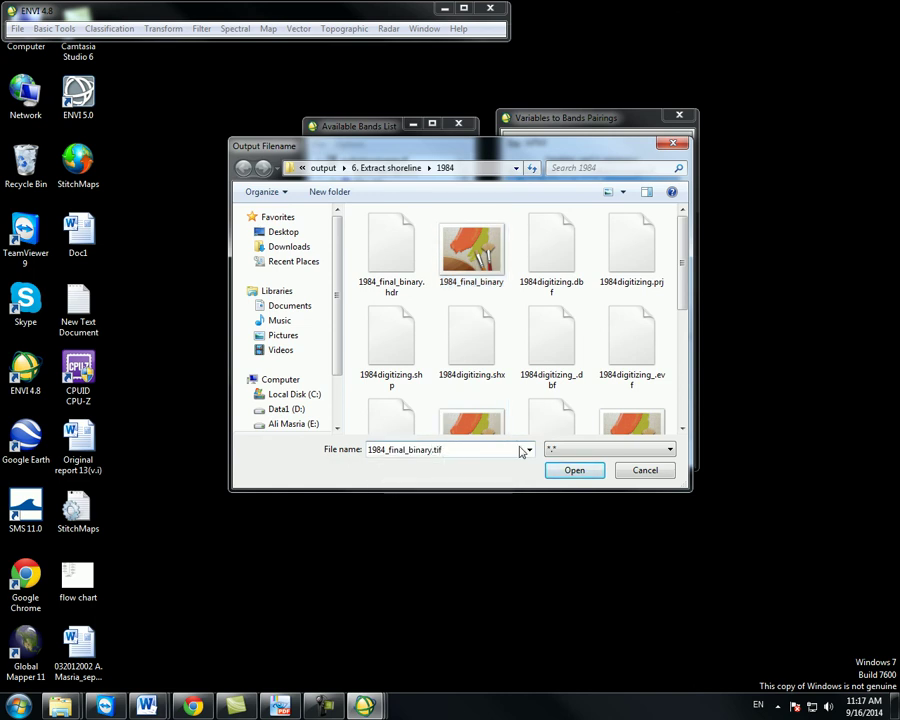
left_click(575, 470)
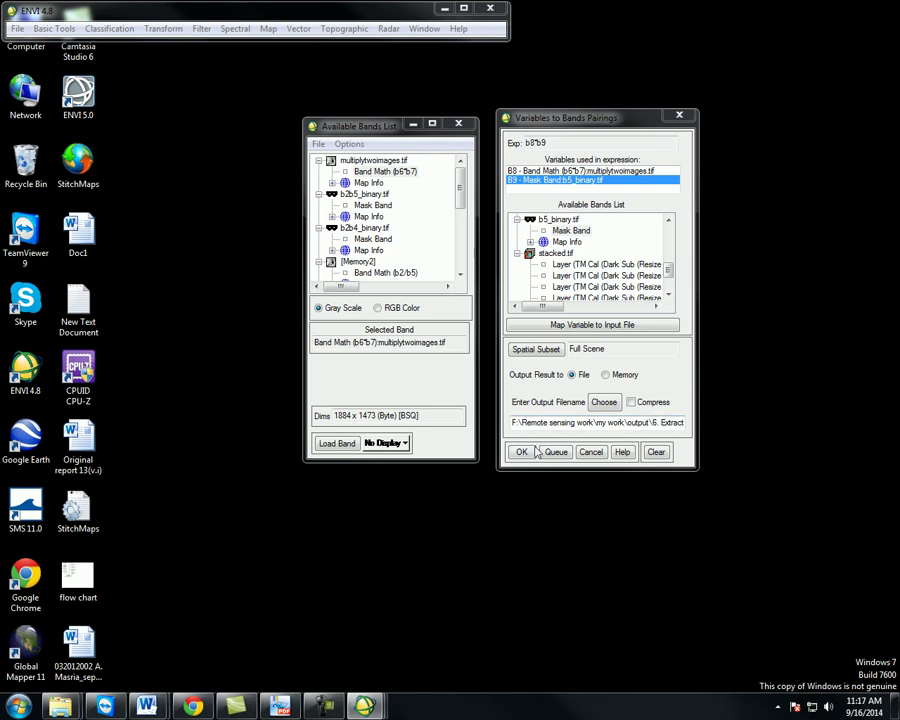
left_click(521, 451)
left_click(486, 419)
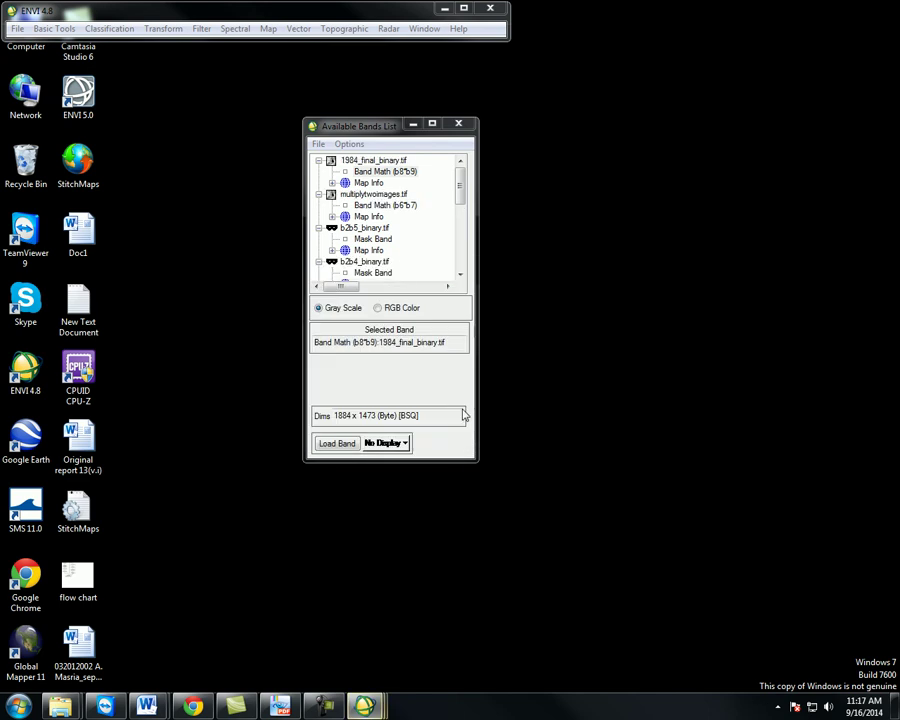
- Load the Band Math (b8*b9) band of 1984_final_binary.tif in a new display to check the final binary image
right_click(380, 172)
left_click(430, 181)
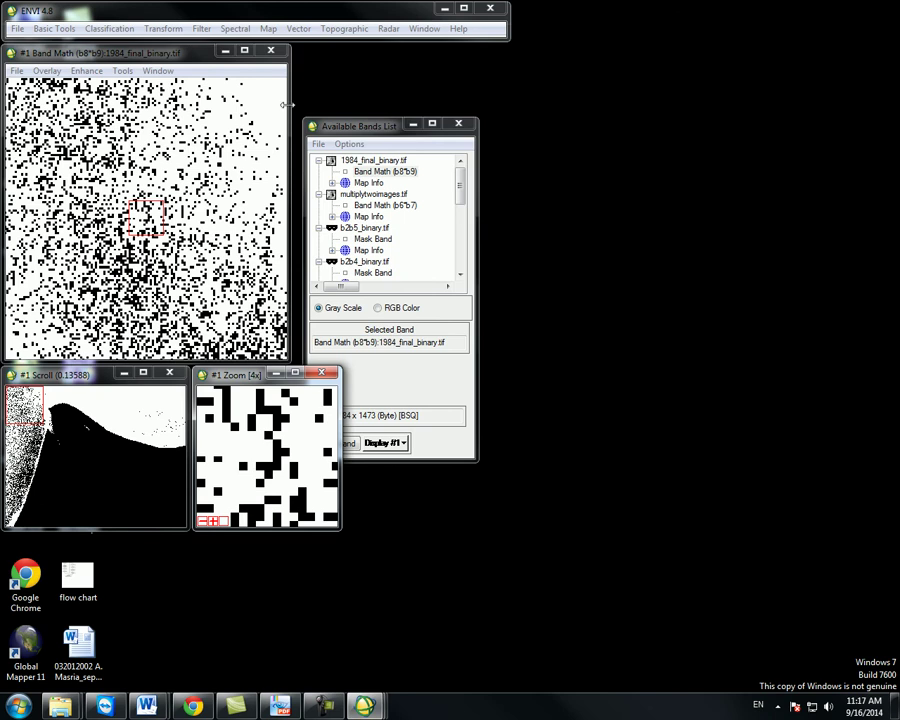
- Switch to Document3 in Word, end item 5 with a period, and start an unnumbered paragraph below it
mouse_move(150, 707)
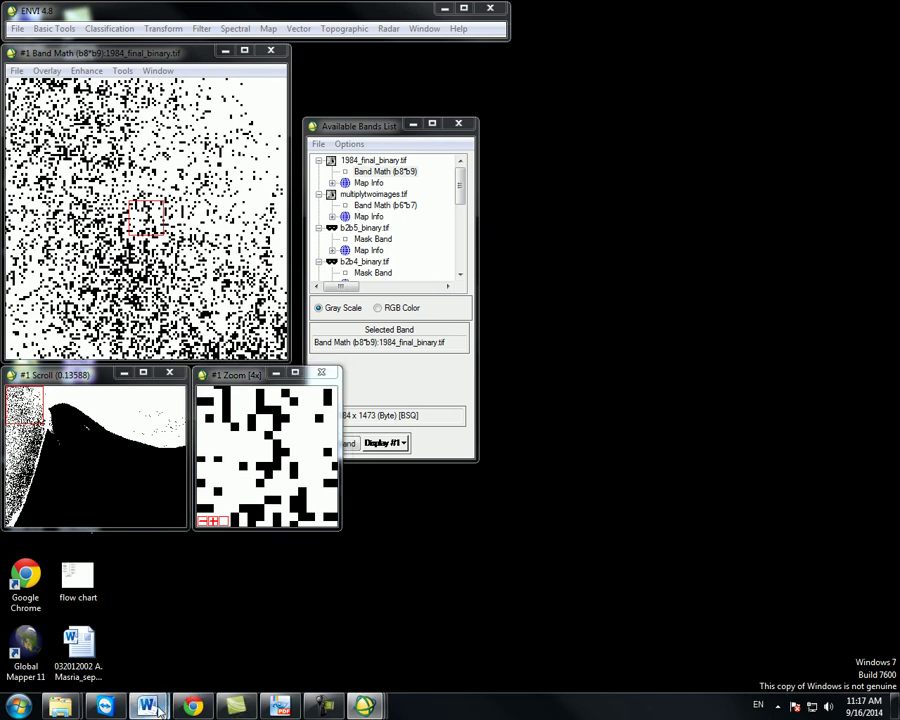
left_click(280, 650)
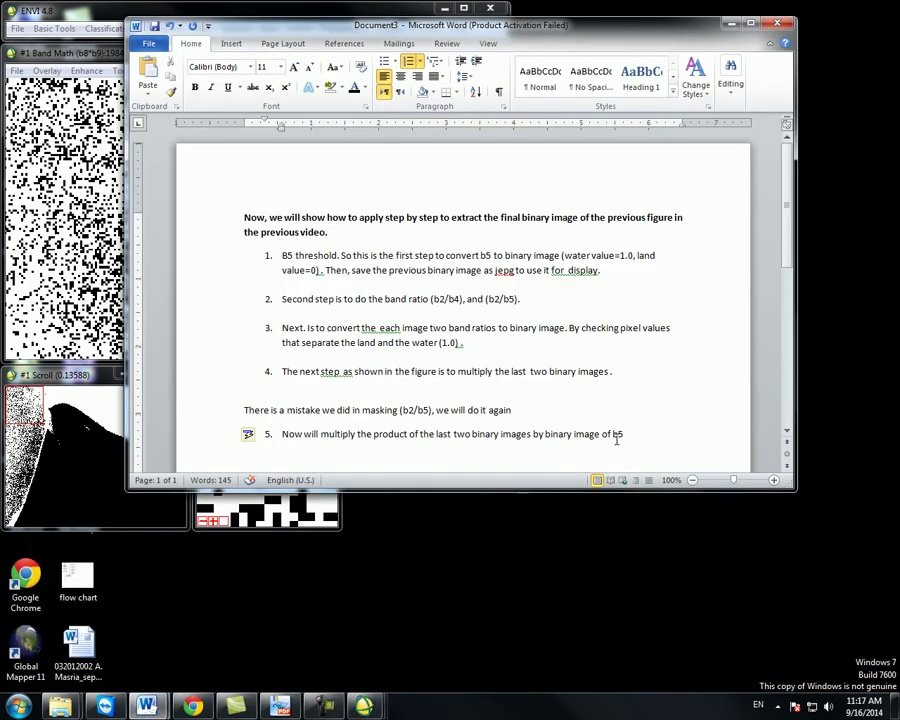
scroll(615, 441, "down", 1)
left_click(654, 381)
key("Return")
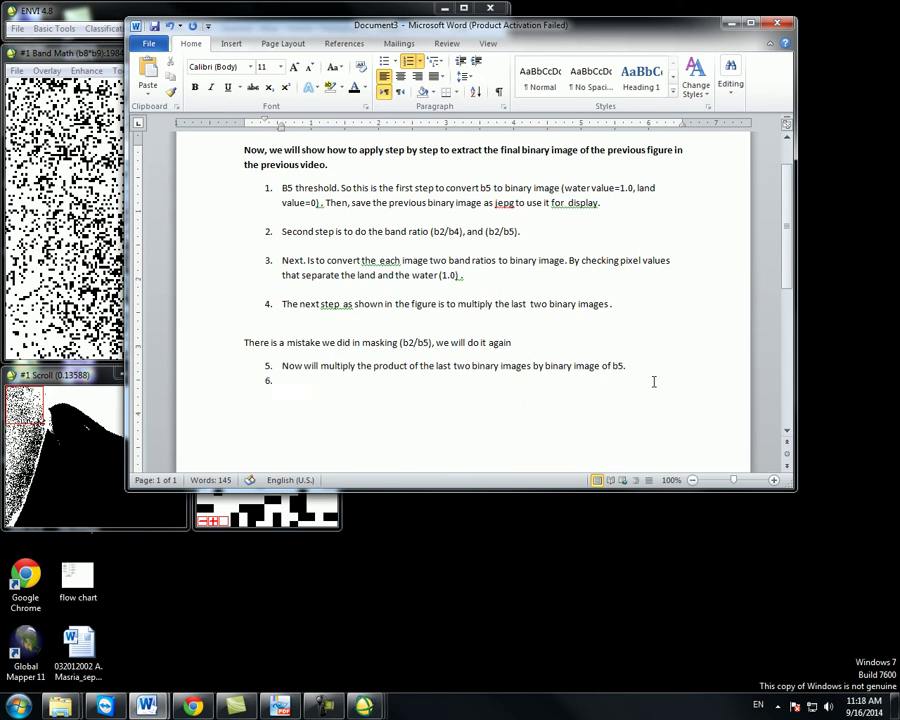
key("Return")
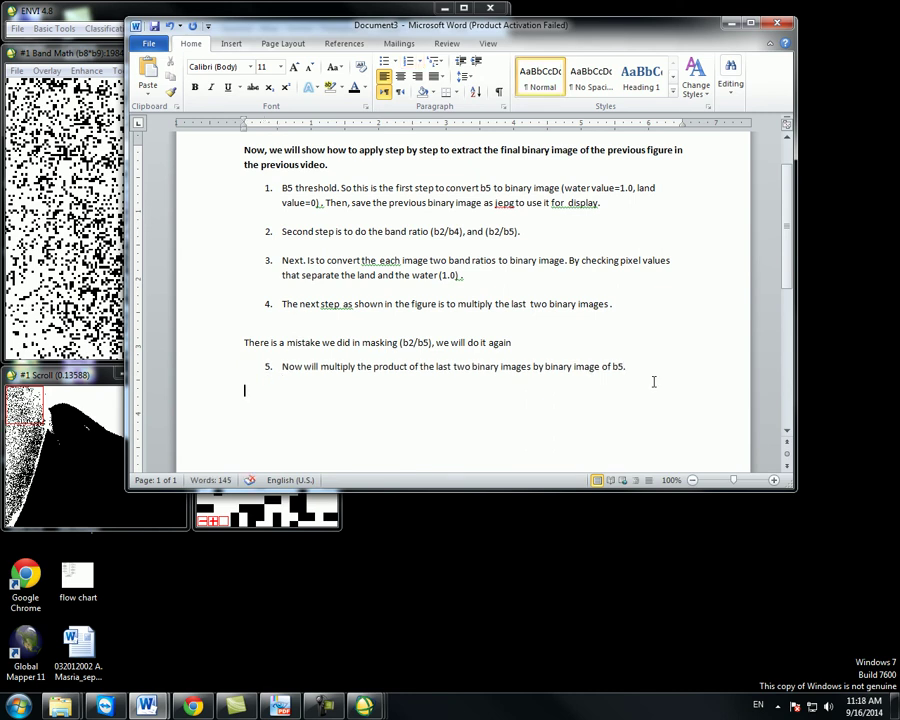
- Write "You can do the same process for another images , then the next video will show how to process the" below item 5
type("You can do the same process for another images")
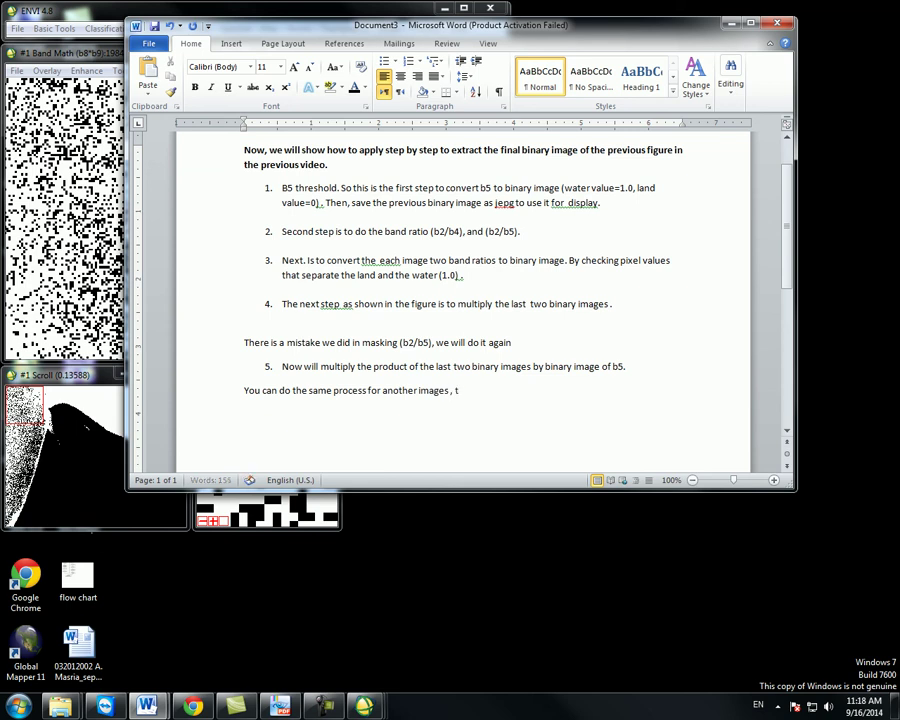
type(", then the next video w")
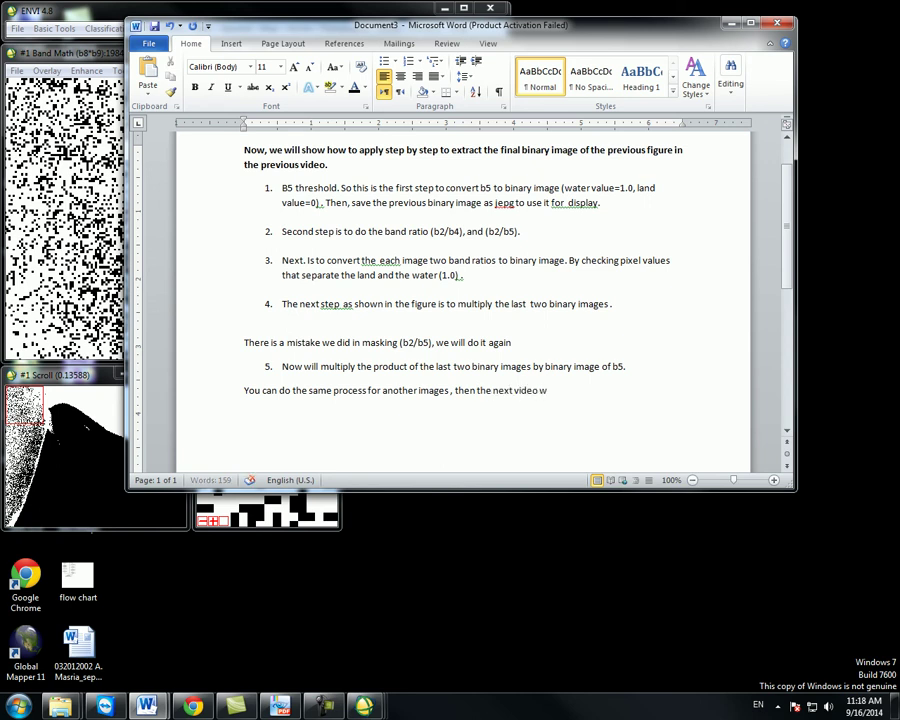
type("ill show how to process the ")
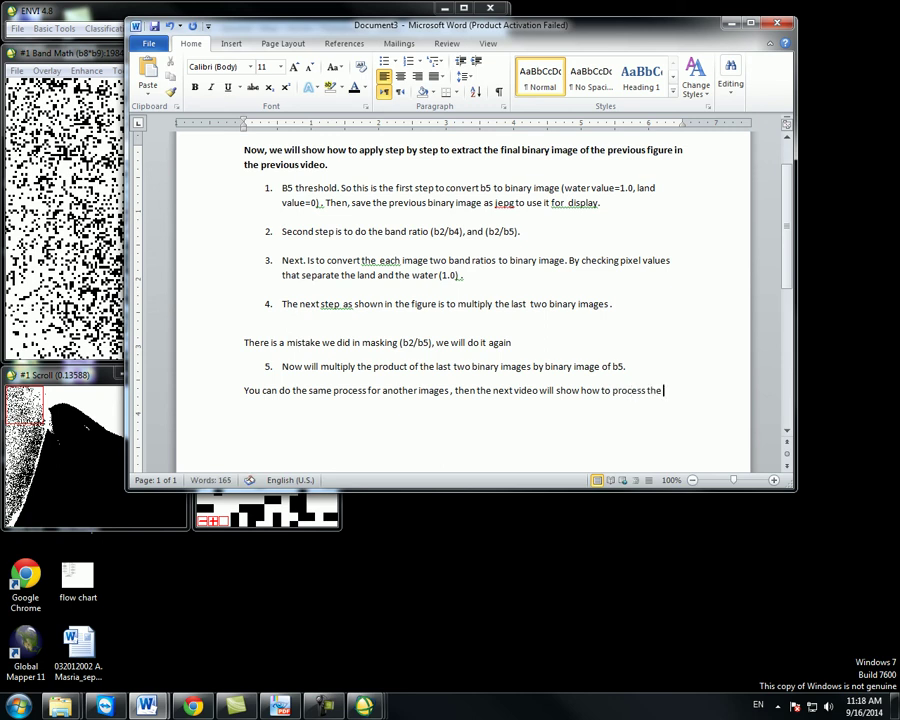
- Complete the closing paragraph with "final images in ARCGIS or another program to extract the shoreline."
type("final i")
type("mage")
type("s")
type(" in A")
type("R")
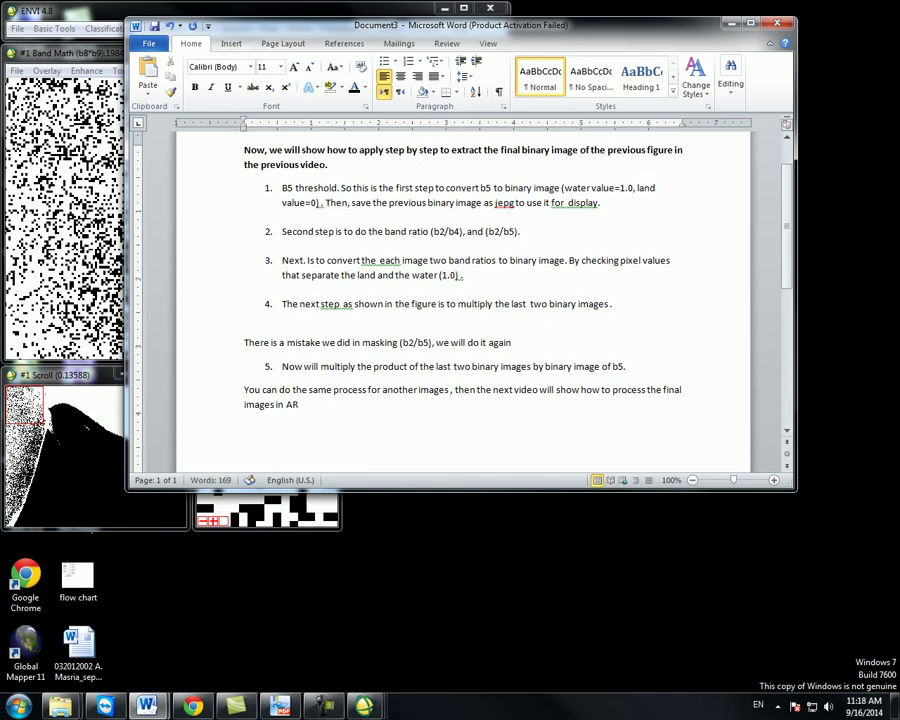
type("CGIS or another program to e")
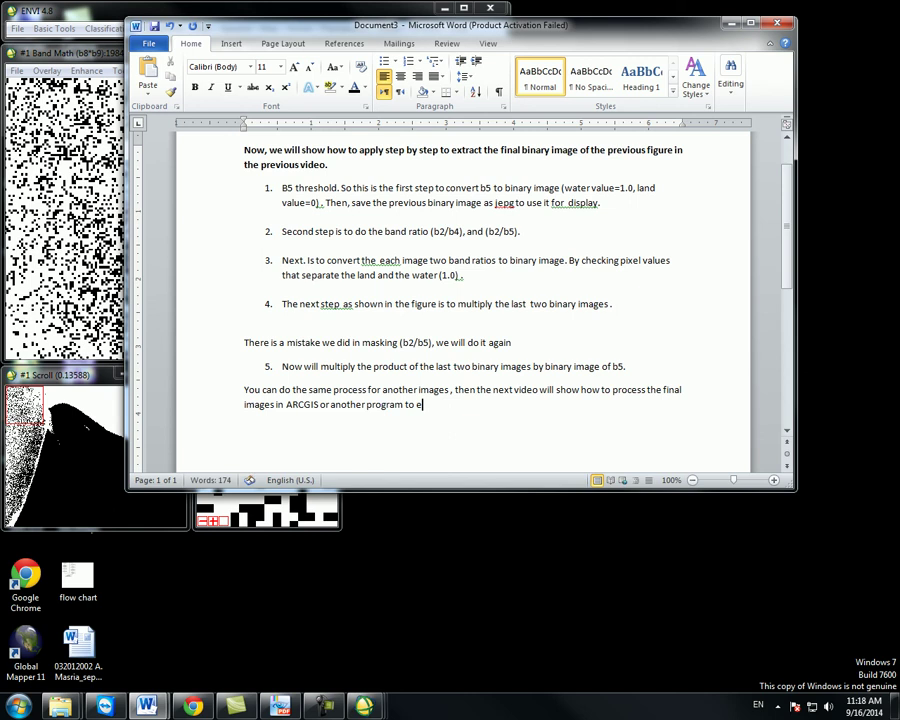
type("xtract the shoreline")
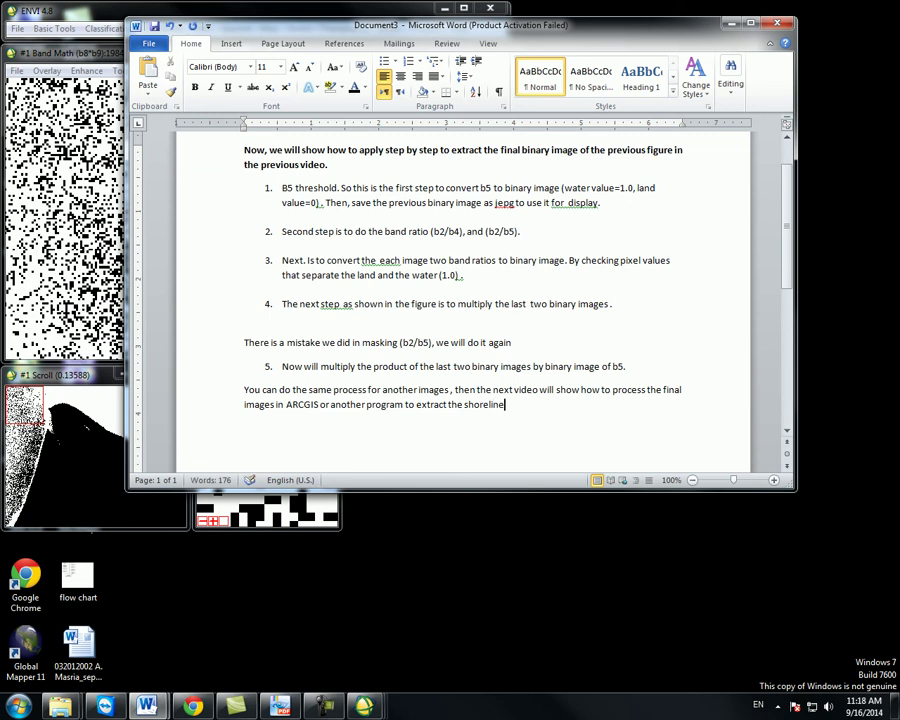
type(". ")
- Add a new paragraph summarizing the session, beginning "So today video was to"
type("So ")
type("today")
type(" v")
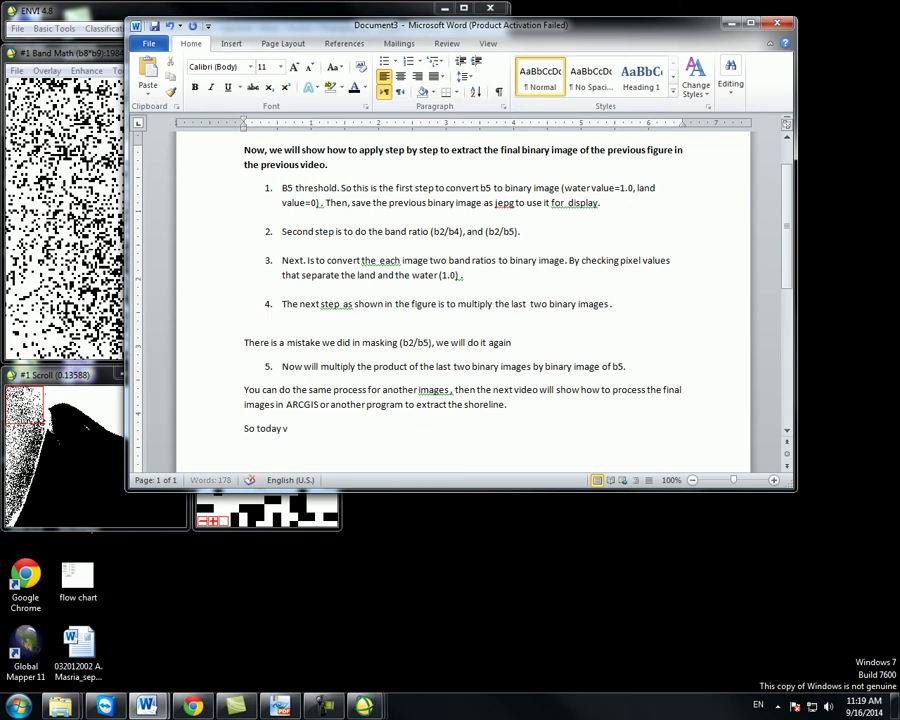
type("ideo was to se")
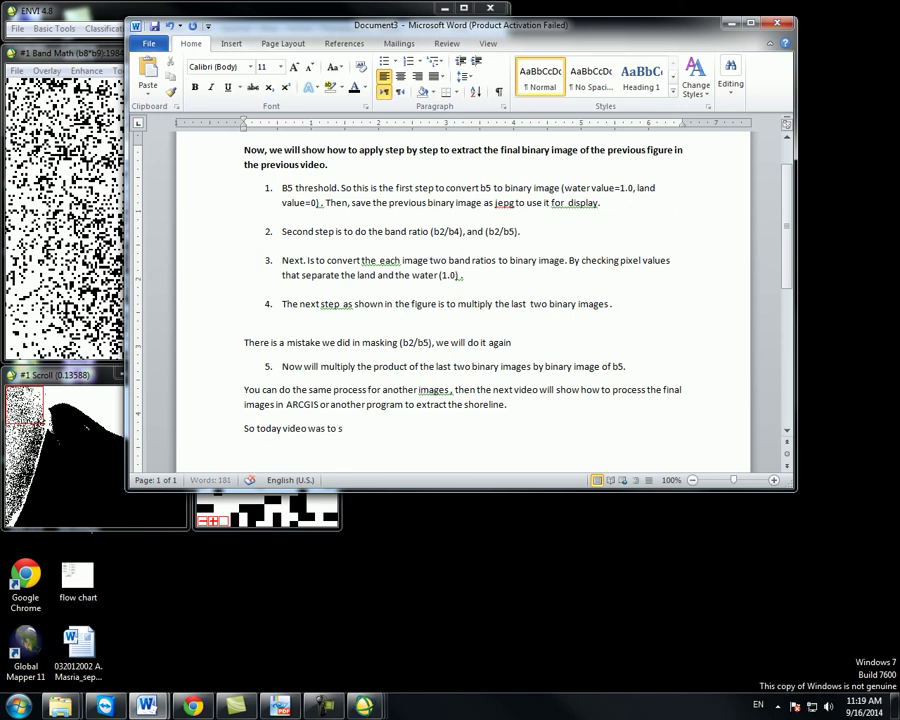